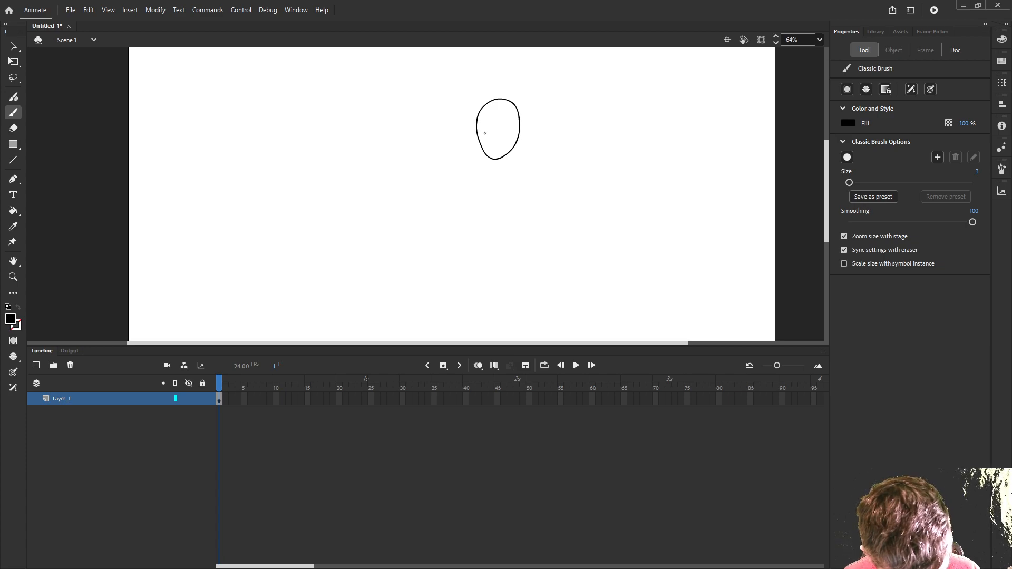
- Brush a short angular neck at the lower right edge of the oval head, replacing the first attempt
{"action": "mouse_move", "coordinate": [504, 155]}
{"action": "left_mouse_down"}
{"action": "mouse_move", "coordinate": [517, 163]}
{"action": "mouse_move", "coordinate": [516, 144]}
{"action": "left_mouse_up"}
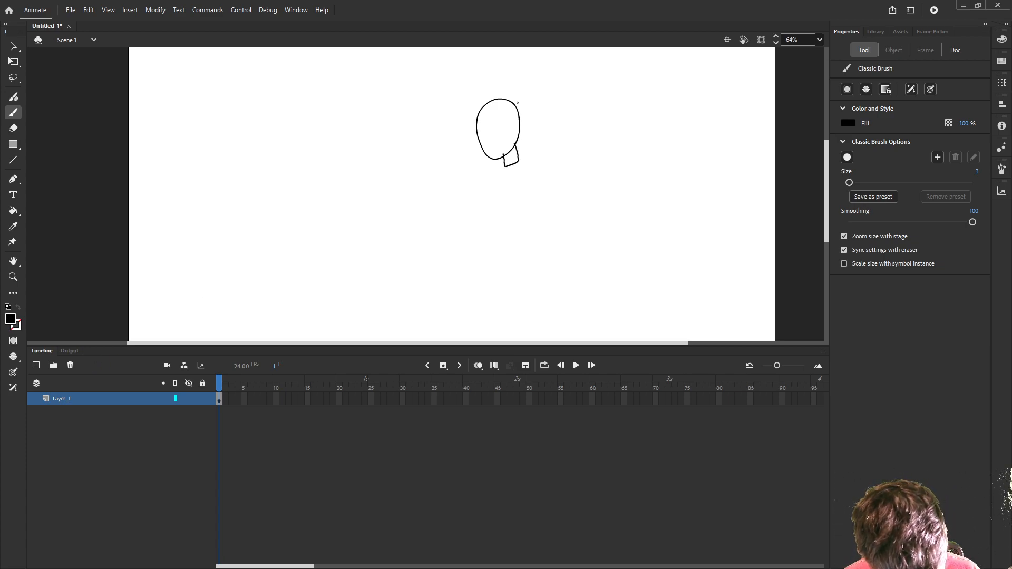
{"action": "key", "text": "ctrl+z"}
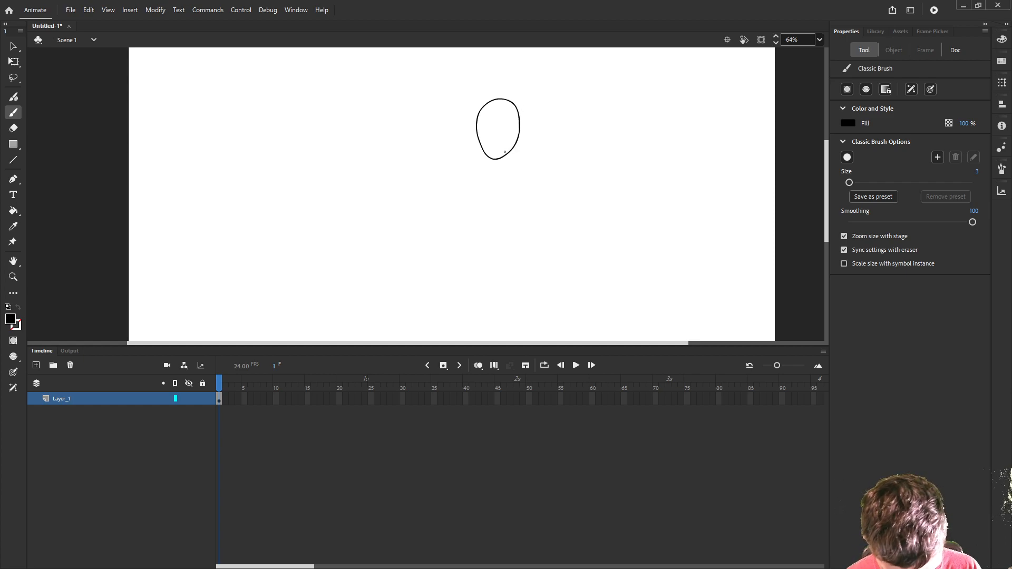
{"action": "mouse_move", "coordinate": [505, 153]}
{"action": "left_mouse_down"}
{"action": "mouse_move", "coordinate": [507, 164]}
{"action": "mouse_move", "coordinate": [519, 156]}
{"action": "mouse_move", "coordinate": [514, 143]}
{"action": "left_mouse_up"}
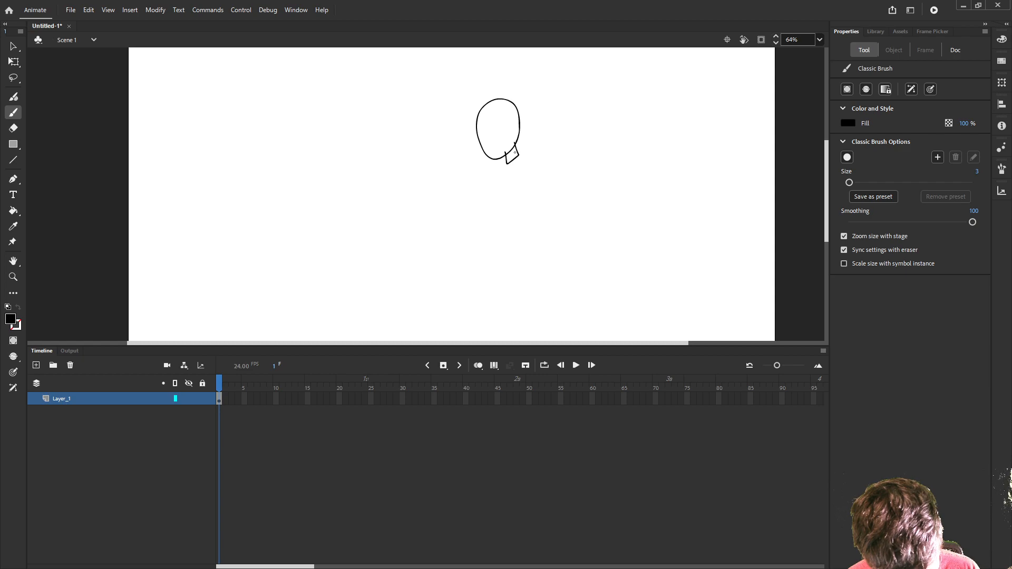
- Brush a long, narrow torso under the neck and two thin legs below it
{"action": "left_click_drag", "start_coordinate": [518, 151], "coordinate": [526, 252]}
{"action": "mouse_move", "coordinate": [505, 157]}
{"action": "left_mouse_down"}
{"action": "mouse_move", "coordinate": [509, 248]}
{"action": "mouse_move", "coordinate": [526, 251]}
{"action": "left_mouse_up"}
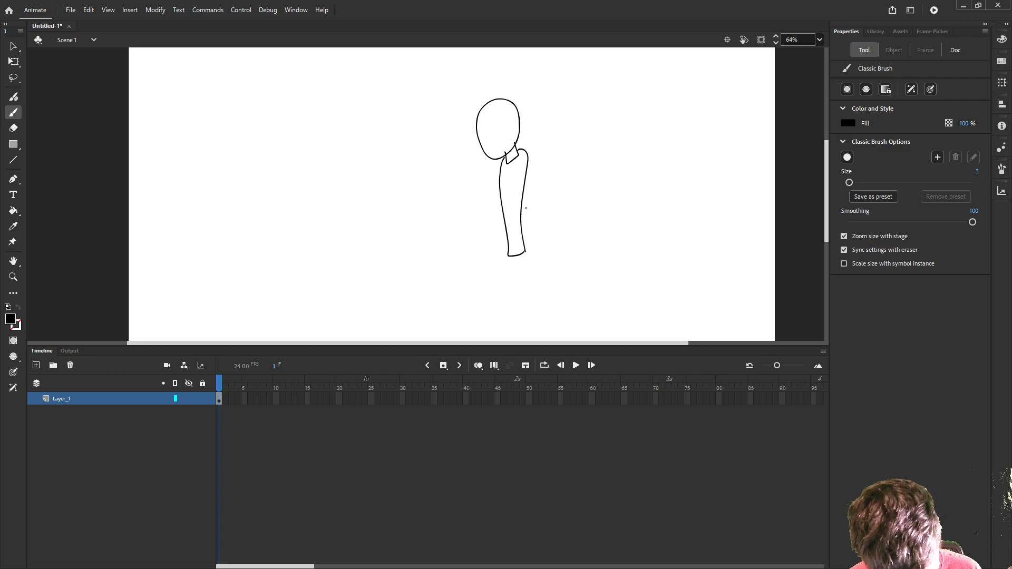
{"action": "mouse_move", "coordinate": [525, 252]}
{"action": "left_mouse_down"}
{"action": "mouse_move", "coordinate": [537, 330]}
{"action": "mouse_move", "coordinate": [514, 272]}
{"action": "mouse_move", "coordinate": [519, 332]}
{"action": "mouse_move", "coordinate": [509, 272]}
{"action": "left_mouse_up"}
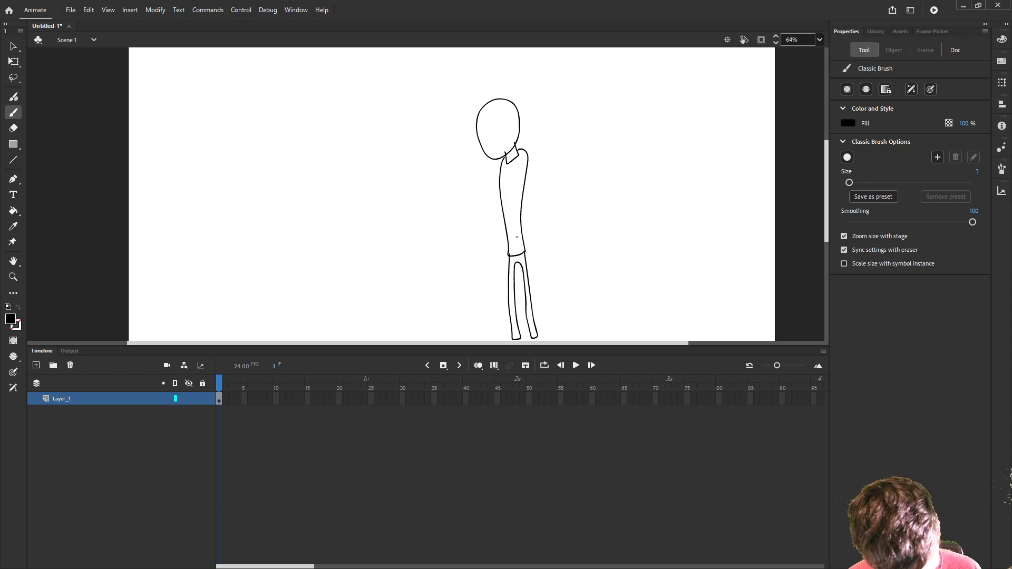
- Add a layer above Layer_1 and brush the figure's right-side arm on it, ending in a hand with fingers
{"action": "left_click", "coordinate": [35, 365]}
{"action": "left_click", "coordinate": [70, 400]}
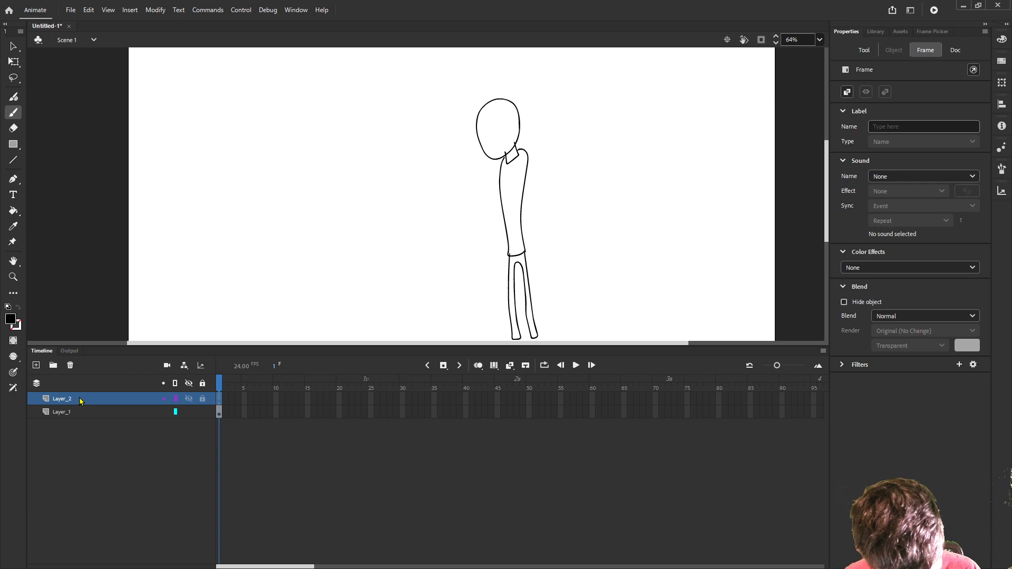
{"action": "left_click_drag", "start_coordinate": [525, 158], "coordinate": [542, 243]}
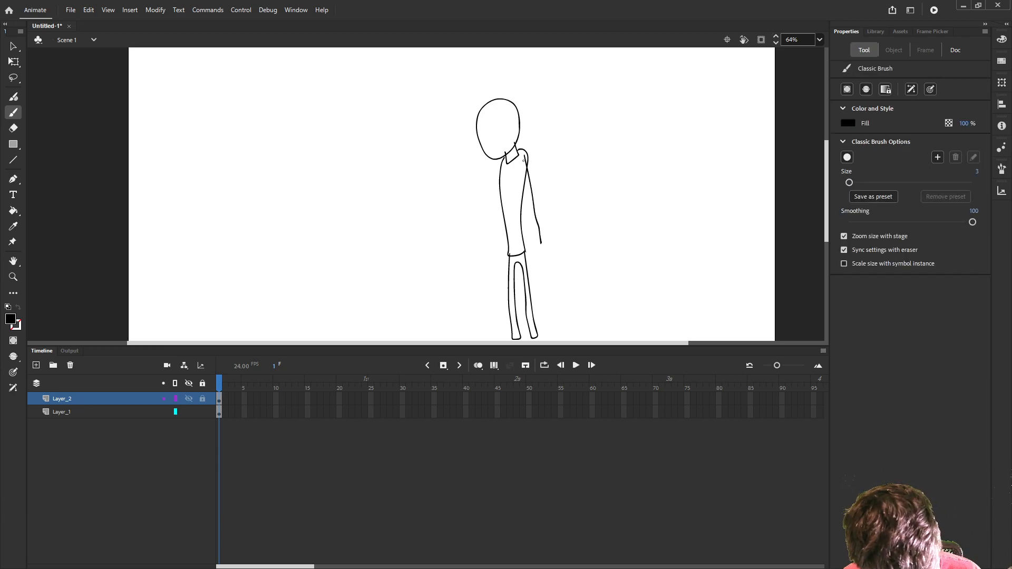
{"action": "left_click_drag", "start_coordinate": [518, 152], "coordinate": [534, 246]}
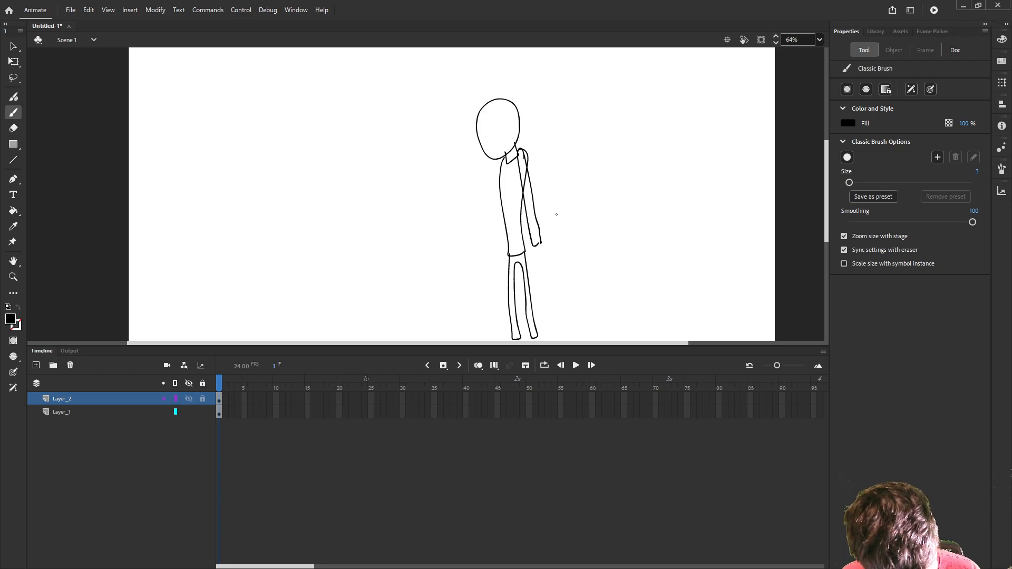
{"action": "left_click_drag", "start_coordinate": [532, 246], "coordinate": [533, 262]}
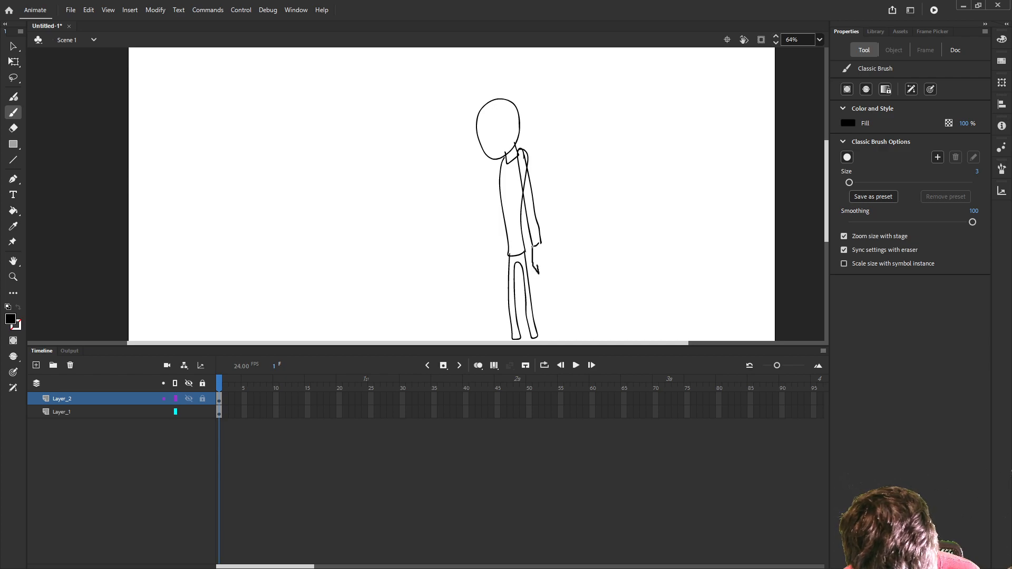
{"action": "mouse_move", "coordinate": [542, 274]}
{"action": "left_mouse_down"}
{"action": "mouse_move", "coordinate": [536, 251]}
{"action": "mouse_move", "coordinate": [545, 275]}
{"action": "mouse_move", "coordinate": [549, 257]}
{"action": "mouse_move", "coordinate": [539, 236]}
{"action": "left_mouse_up"}
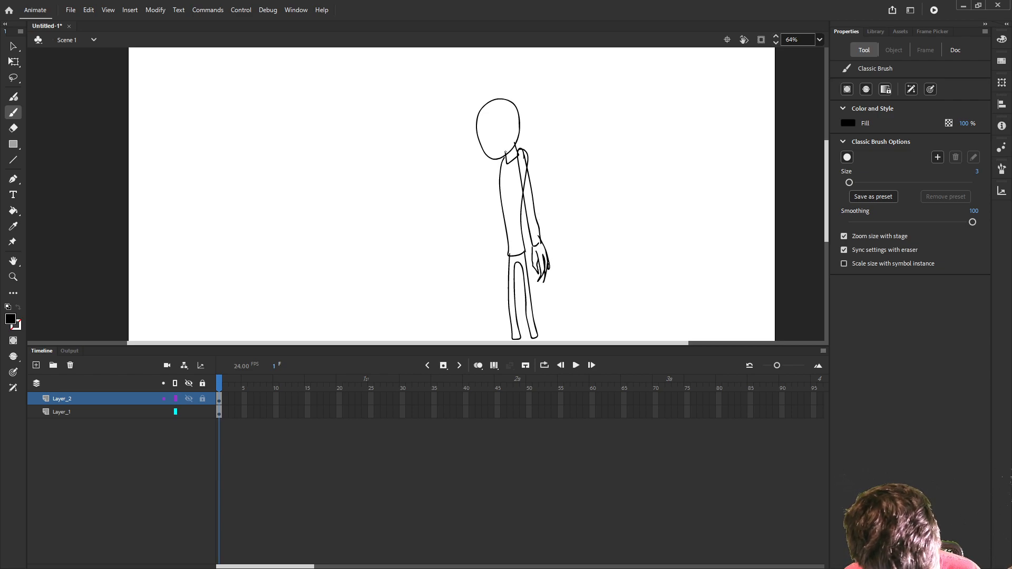
- Brush the left-side arm hanging away from the torso, with a hand and fingers at its end
{"action": "left_click_drag", "start_coordinate": [498, 163], "coordinate": [487, 240]}
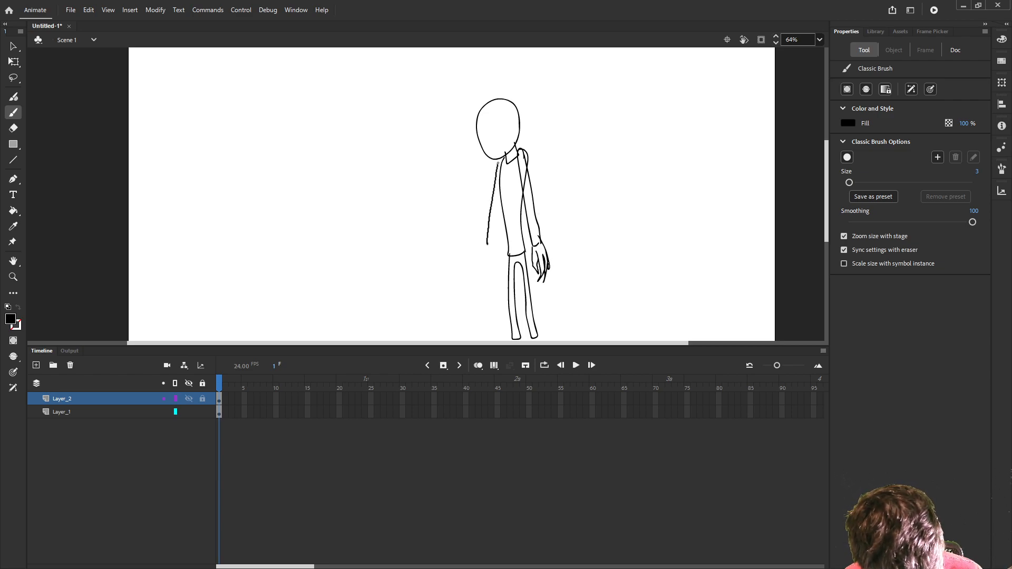
{"action": "mouse_move", "coordinate": [497, 191]}
{"action": "left_mouse_down"}
{"action": "mouse_move", "coordinate": [489, 267]}
{"action": "mouse_move", "coordinate": [472, 286]}
{"action": "mouse_move", "coordinate": [474, 299]}
{"action": "mouse_move", "coordinate": [483, 297]}
{"action": "left_mouse_up"}
{"action": "left_click_drag", "start_coordinate": [488, 260], "coordinate": [486, 279]}
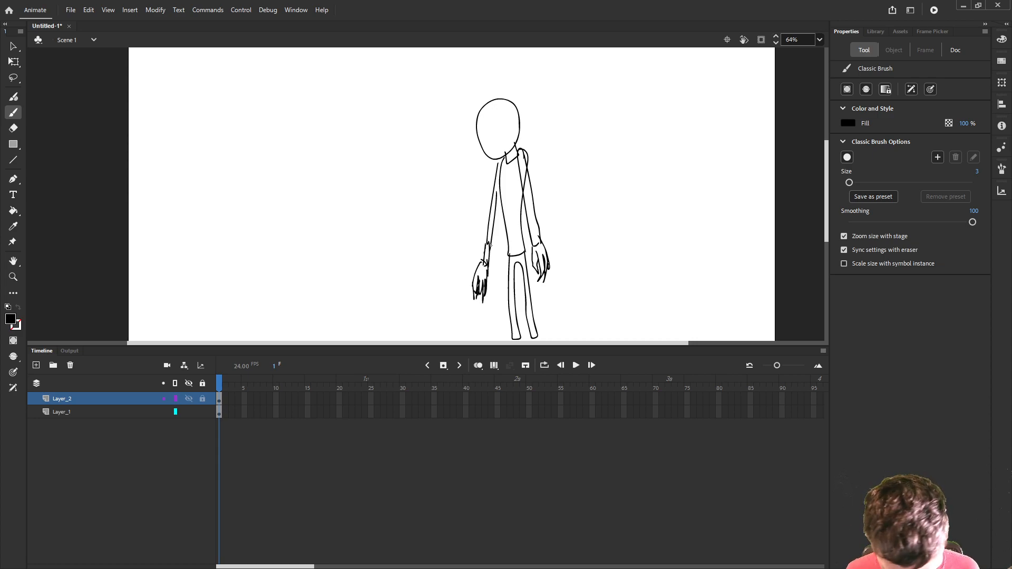
- Stretch the lower legs downward to a height of about 281 px with Free Transform and nudge them slightly right
{"action": "scroll", "coordinate": [569, 265], "scroll_direction": "down", "scroll_amount": 3}
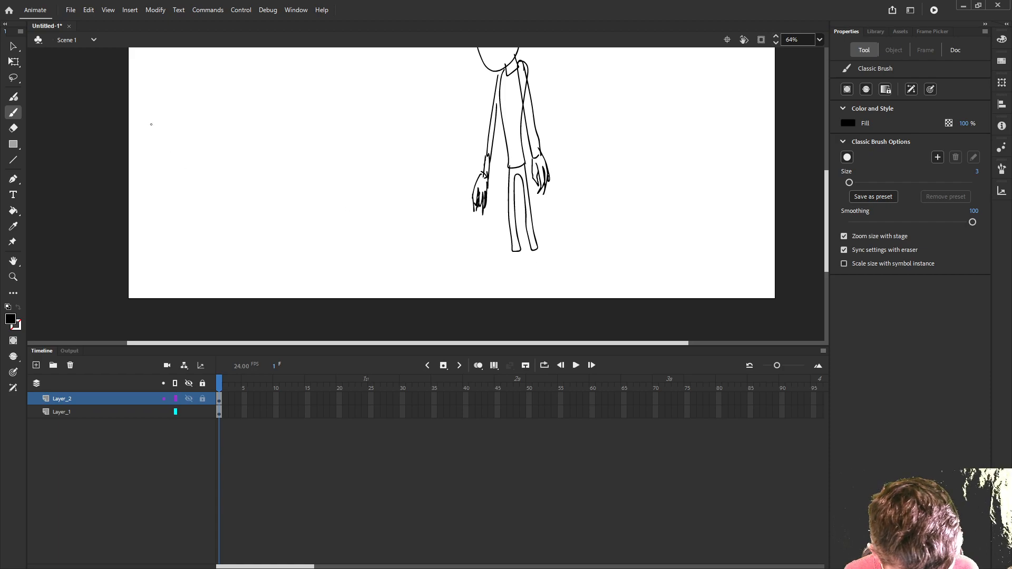
{"action": "key", "text": "q"}
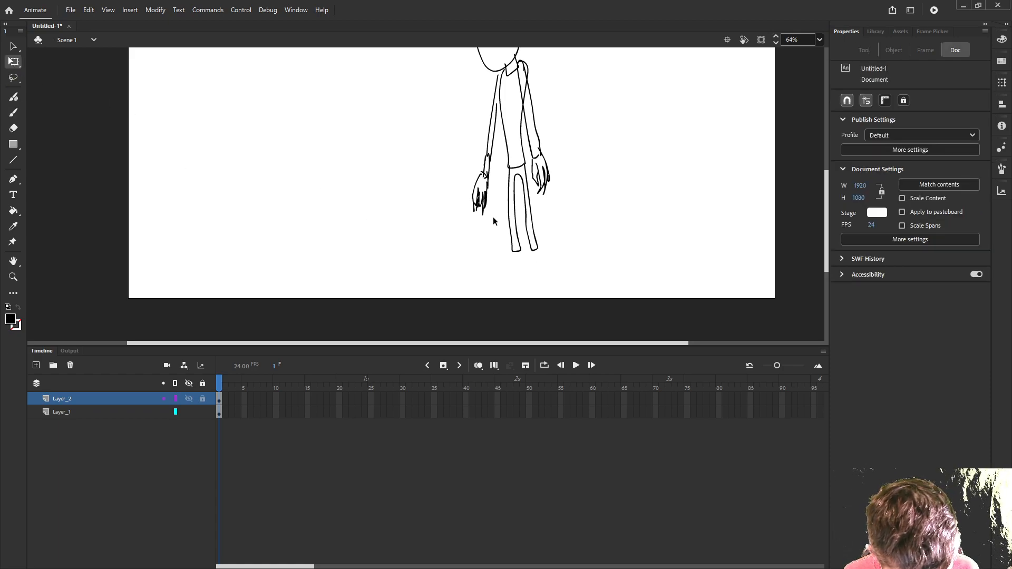
{"action": "mouse_move", "coordinate": [497, 188]}
{"action": "left_mouse_down"}
{"action": "mouse_move", "coordinate": [543, 245]}
{"action": "mouse_move", "coordinate": [549, 273]}
{"action": "mouse_move", "coordinate": [529, 261]}
{"action": "mouse_move", "coordinate": [537, 275]}
{"action": "left_mouse_up"}
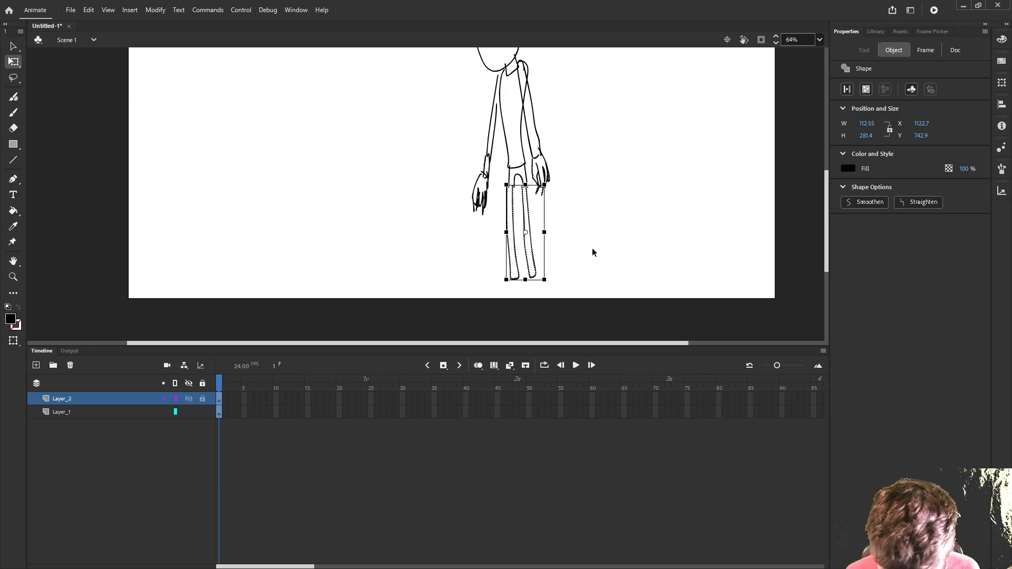
{"action": "key", "text": "Right"}
{"action": "key", "text": "Right"}
{"action": "key", "text": "Right"}
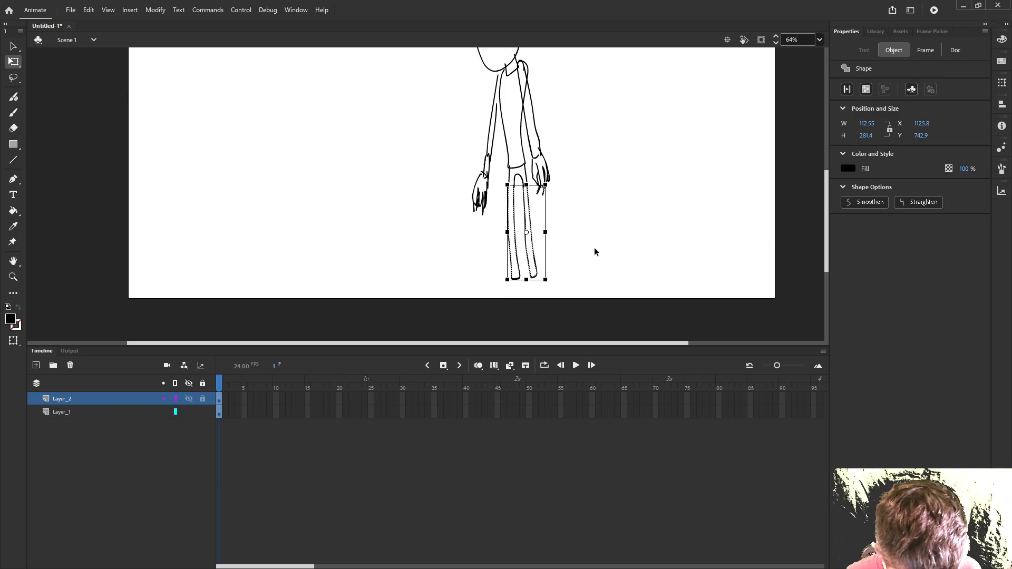
{"action": "left_click", "coordinate": [594, 252]}
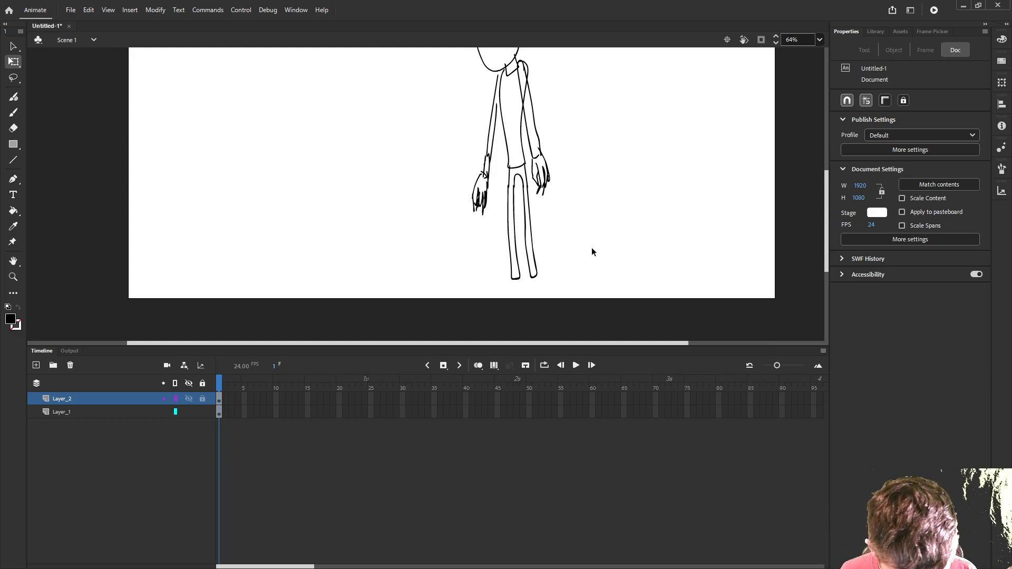
- Stretch the selection around the right-side hand and forearm downward to a height of about 316 px
{"action": "scroll", "coordinate": [593, 252], "scroll_direction": "up", "scroll_amount": 2}
{"action": "scroll", "coordinate": [594, 256], "scroll_direction": "down", "scroll_amount": 2}
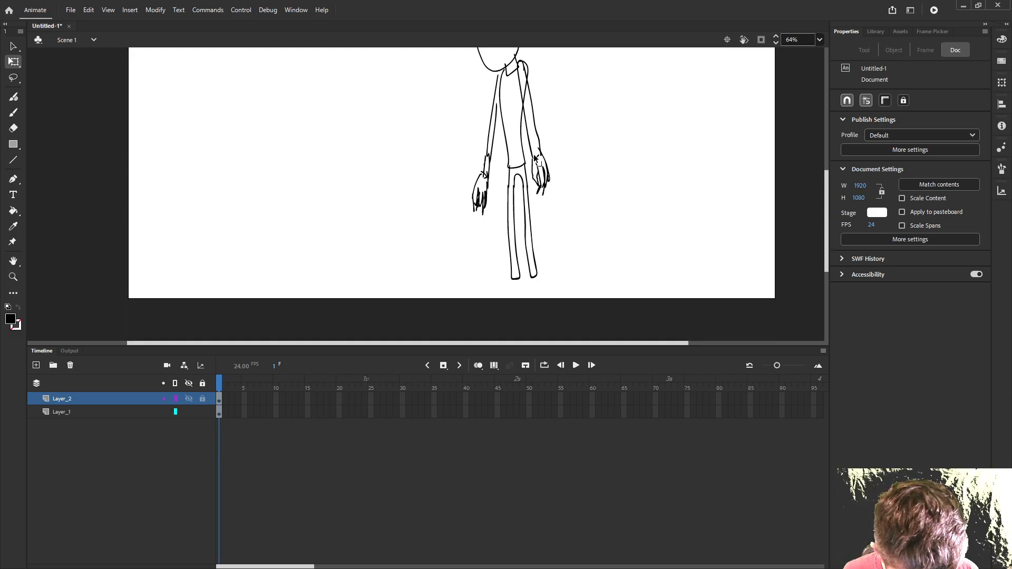
{"action": "mouse_move", "coordinate": [526, 129]}
{"action": "left_mouse_down"}
{"action": "mouse_move", "coordinate": [590, 201]}
{"action": "mouse_move", "coordinate": [529, 140]}
{"action": "left_mouse_up"}
{"action": "key", "text": "ctrl+z"}
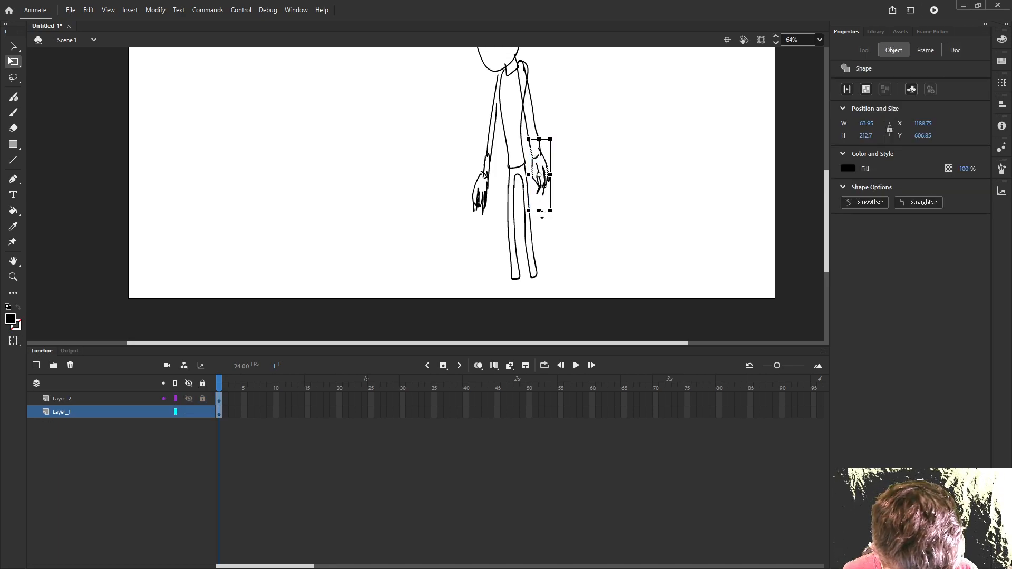
{"action": "left_click_drag", "start_coordinate": [542, 222], "coordinate": [544, 233]}
{"action": "left_click_drag", "start_coordinate": [542, 186], "coordinate": [546, 214]}
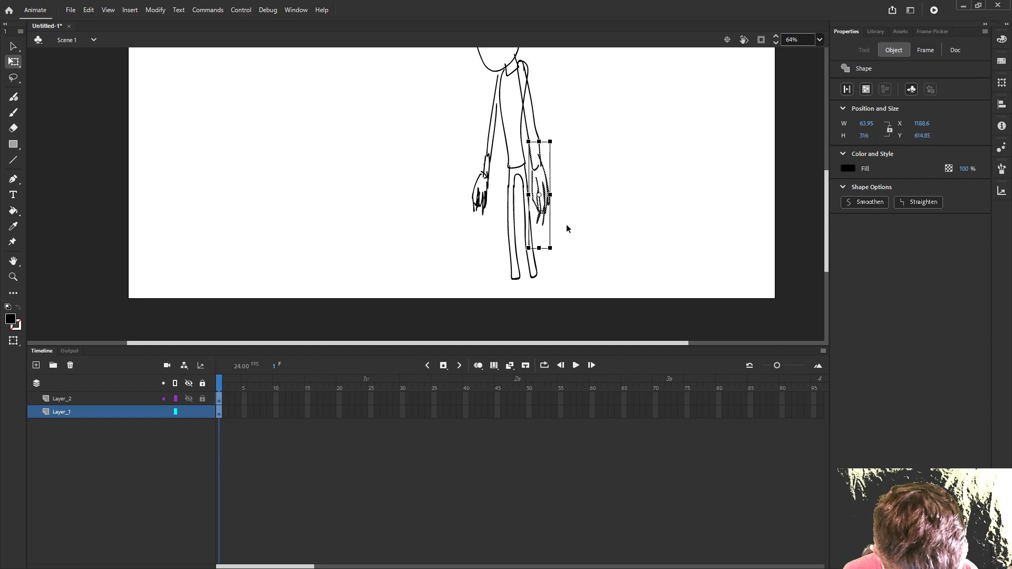
{"action": "left_click", "coordinate": [578, 226]}
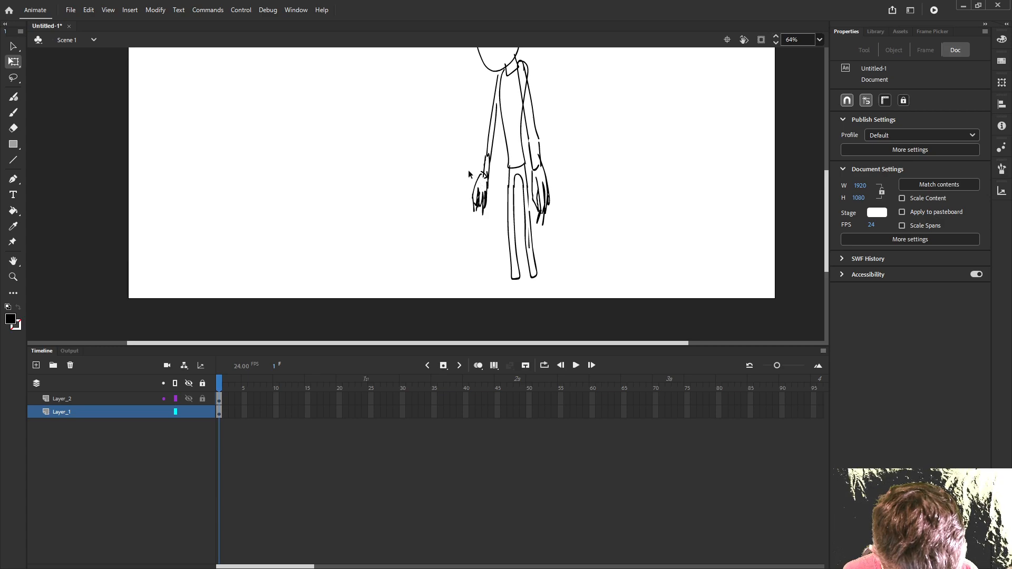
- Stretch the left-side hand downward to a height of about 172 px and nudge it right toward the wrist
{"action": "left_click_drag", "start_coordinate": [453, 170], "coordinate": [486, 213]}
{"action": "key", "text": "Right"}
{"action": "key", "text": "Right"}
{"action": "key", "text": "Right"}
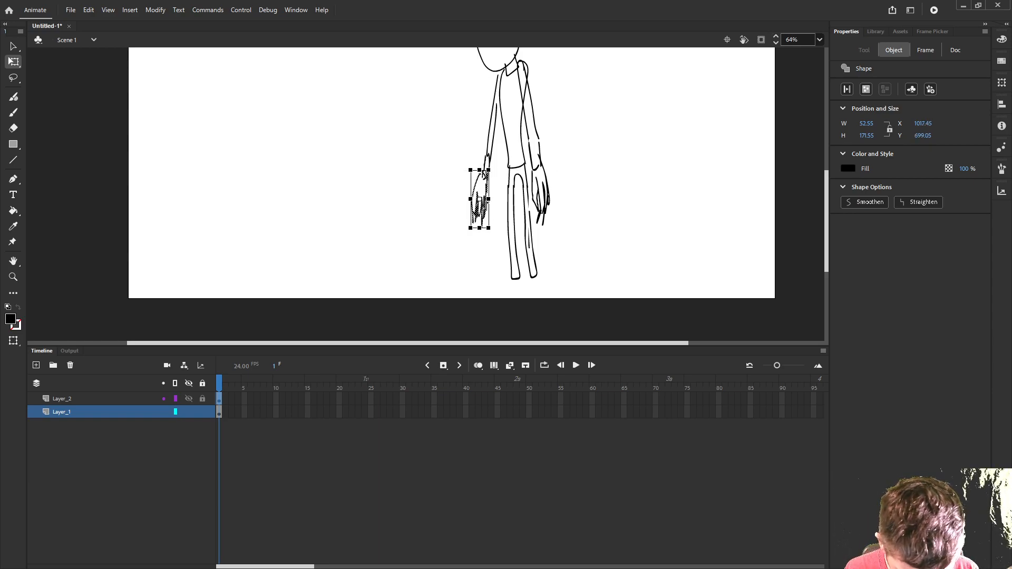
{"action": "left_click", "coordinate": [434, 205]}
- Brush a large rounded collar around the neck and shoulders with the Classic Brush, joining its two halves across the chest
{"action": "scroll", "coordinate": [433, 206], "scroll_direction": "up", "scroll_amount": 1}
{"action": "scroll", "coordinate": [433, 206], "scroll_direction": "down", "scroll_amount": 2}
{"action": "scroll", "coordinate": [482, 241], "scroll_direction": "up", "scroll_amount": 2}
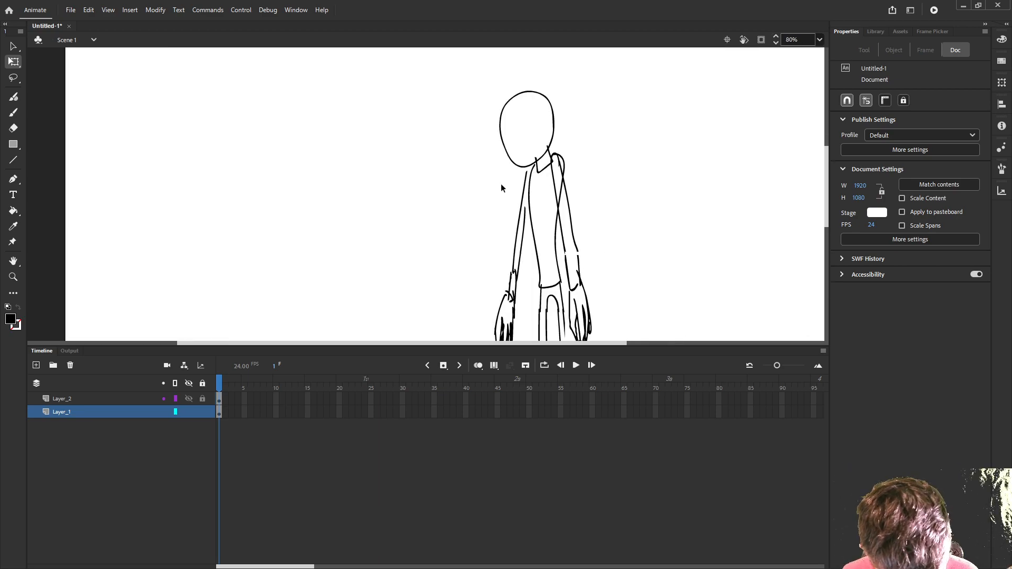
{"action": "left_click", "coordinate": [14, 112]}
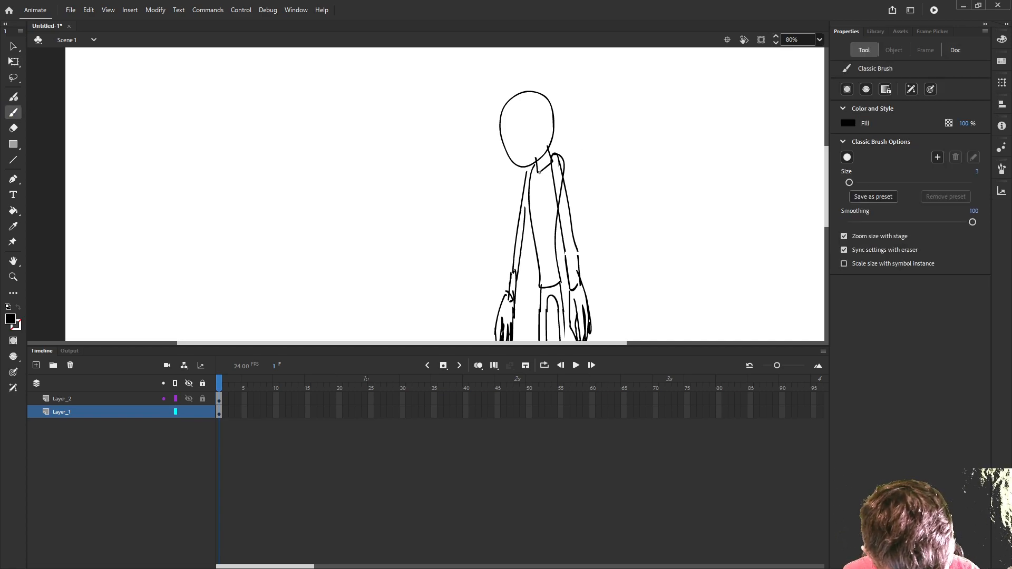
{"action": "mouse_move", "coordinate": [525, 167]}
{"action": "left_mouse_down"}
{"action": "mouse_move", "coordinate": [518, 220]}
{"action": "mouse_move", "coordinate": [536, 198]}
{"action": "mouse_move", "coordinate": [524, 163]}
{"action": "mouse_move", "coordinate": [552, 148]}
{"action": "mouse_move", "coordinate": [575, 153]}
{"action": "mouse_move", "coordinate": [547, 217]}
{"action": "mouse_move", "coordinate": [551, 166]}
{"action": "left_mouse_up"}
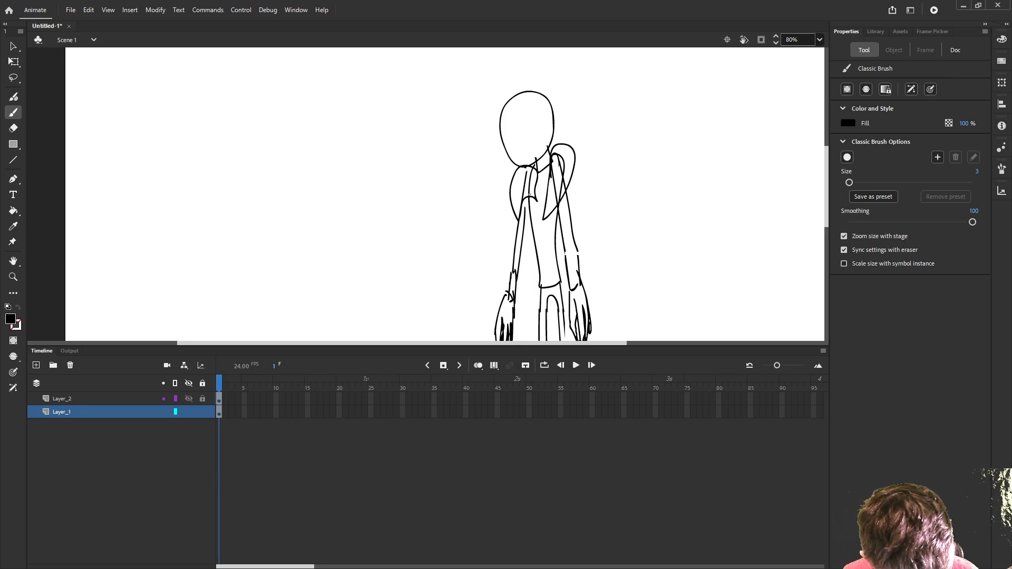
{"action": "left_click_drag", "start_coordinate": [517, 216], "coordinate": [546, 206]}
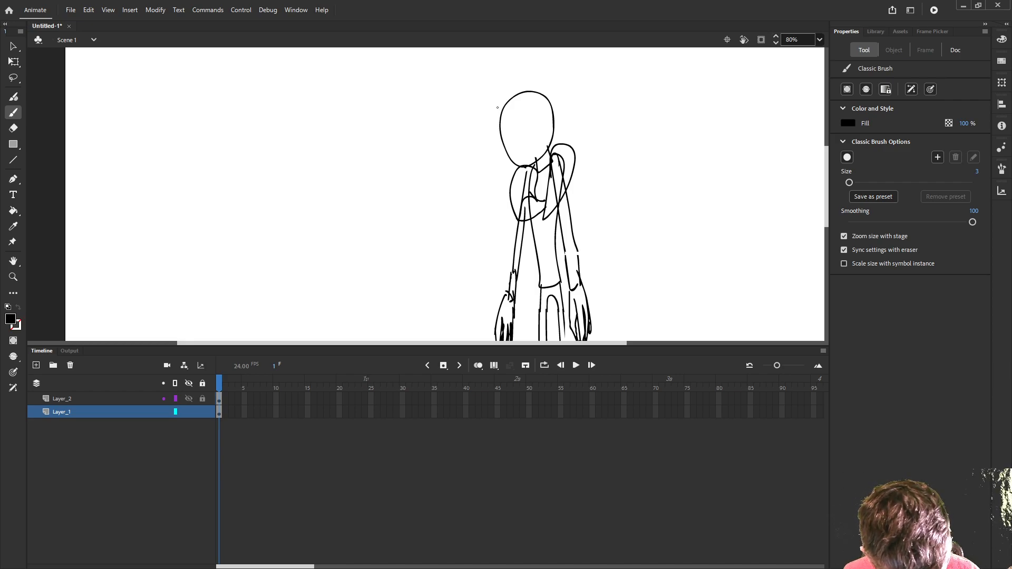
- Brush the hair with pointed locks over the forehead and a tall rounded top ending in a spiral curl
{"action": "left_click_drag", "start_coordinate": [497, 106], "coordinate": [490, 132]}
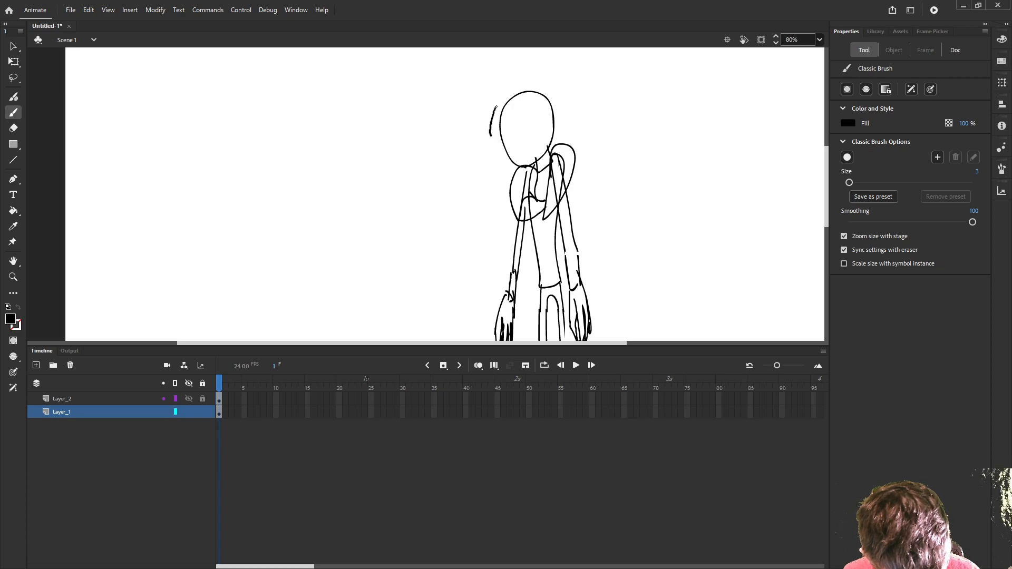
{"action": "mouse_move", "coordinate": [495, 135]}
{"action": "left_mouse_down"}
{"action": "mouse_move", "coordinate": [516, 113]}
{"action": "mouse_move", "coordinate": [525, 134]}
{"action": "mouse_move", "coordinate": [538, 105]}
{"action": "mouse_move", "coordinate": [562, 116]}
{"action": "mouse_move", "coordinate": [551, 94]}
{"action": "mouse_move", "coordinate": [510, 114]}
{"action": "mouse_move", "coordinate": [548, 94]}
{"action": "mouse_move", "coordinate": [550, 79]}
{"action": "mouse_move", "coordinate": [510, 54]}
{"action": "left_mouse_up"}
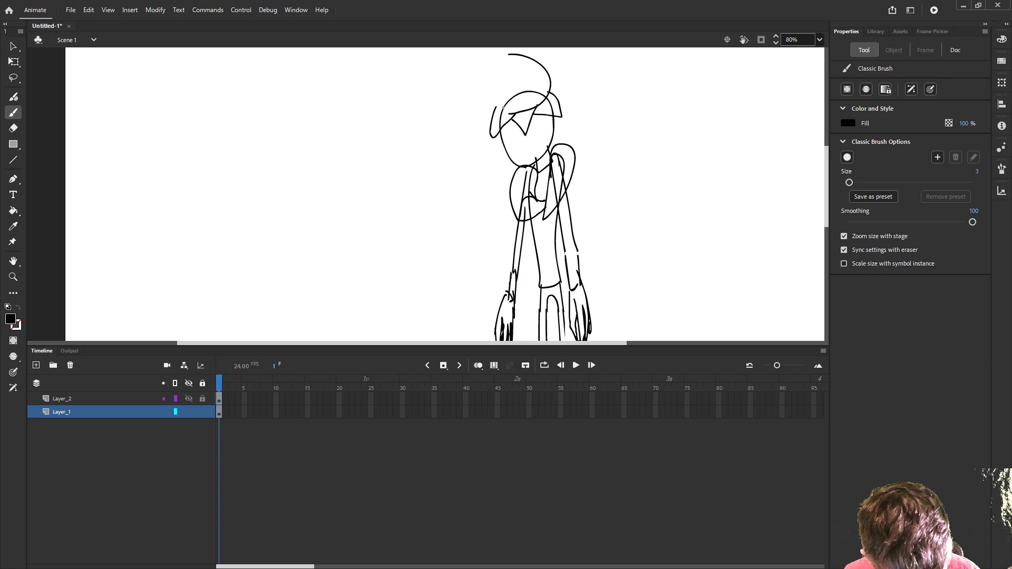
{"action": "mouse_move", "coordinate": [508, 113]}
{"action": "left_mouse_down"}
{"action": "mouse_move", "coordinate": [488, 83]}
{"action": "mouse_move", "coordinate": [511, 83]}
{"action": "mouse_move", "coordinate": [517, 65]}
{"action": "mouse_move", "coordinate": [496, 55]}
{"action": "mouse_move", "coordinate": [491, 80]}
{"action": "mouse_move", "coordinate": [513, 74]}
{"action": "mouse_move", "coordinate": [495, 62]}
{"action": "left_mouse_up"}
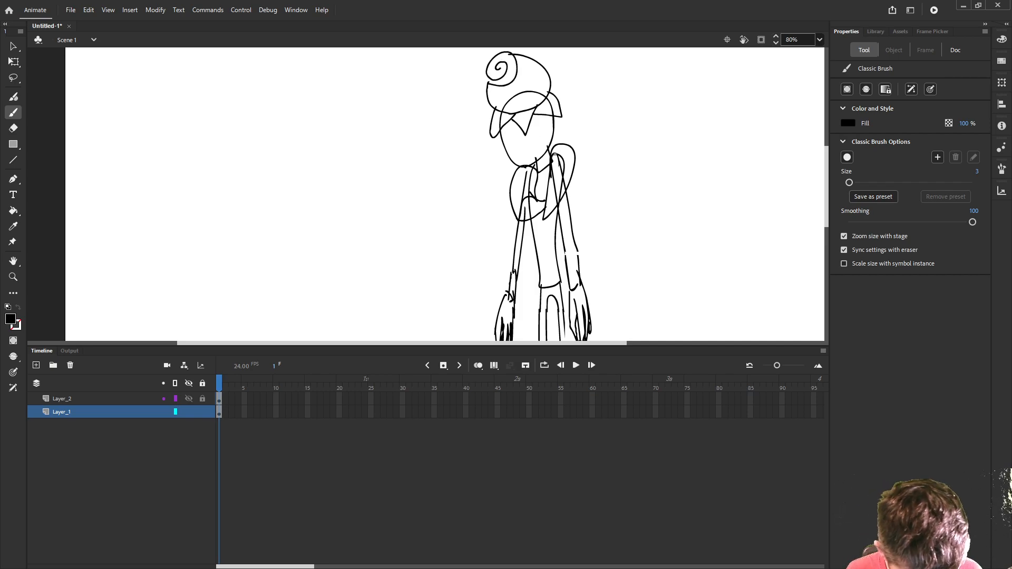
- Brush narrowed eyes and a wide grin on the face, and redraw the nose as a longer pointed shape
{"action": "scroll", "coordinate": [527, 147], "scroll_direction": "down", "scroll_amount": 1}
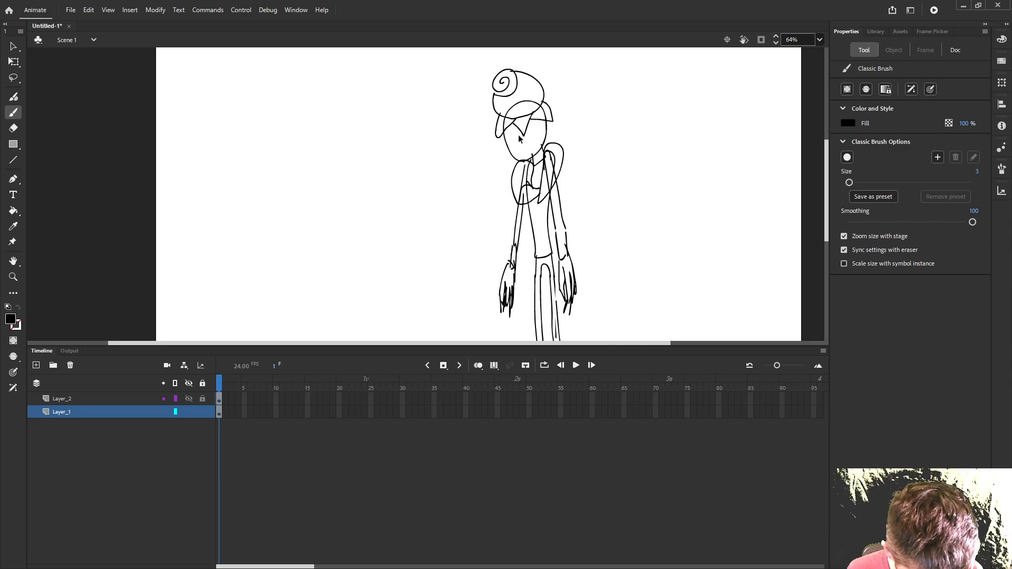
{"action": "scroll", "coordinate": [527, 148], "scroll_direction": "up", "scroll_amount": 3}
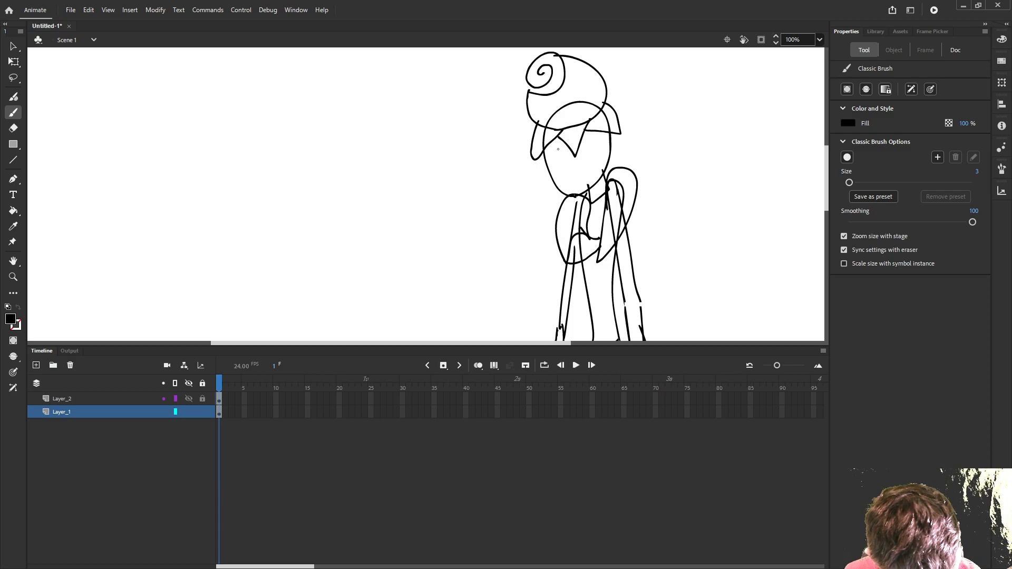
{"action": "mouse_move", "coordinate": [559, 152]}
{"action": "left_mouse_down"}
{"action": "mouse_move", "coordinate": [538, 138]}
{"action": "mouse_move", "coordinate": [534, 146]}
{"action": "mouse_move", "coordinate": [558, 153]}
{"action": "mouse_move", "coordinate": [577, 134]}
{"action": "mouse_move", "coordinate": [597, 138]}
{"action": "mouse_move", "coordinate": [573, 150]}
{"action": "mouse_move", "coordinate": [564, 179]}
{"action": "mouse_move", "coordinate": [540, 180]}
{"action": "mouse_move", "coordinate": [586, 165]}
{"action": "mouse_move", "coordinate": [587, 184]}
{"action": "mouse_move", "coordinate": [589, 161]}
{"action": "left_mouse_up"}
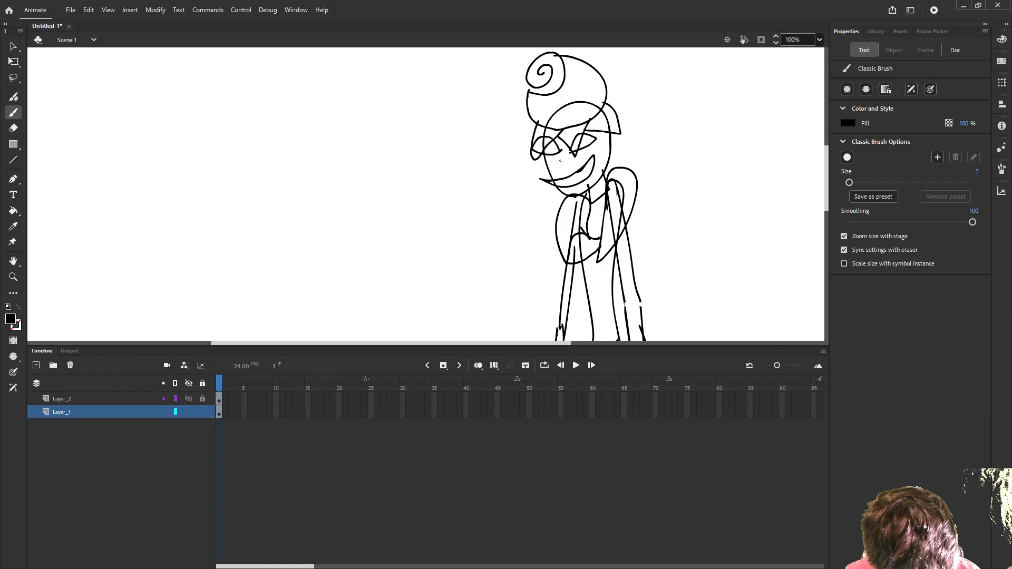
{"action": "mouse_move", "coordinate": [560, 156]}
{"action": "left_mouse_down"}
{"action": "mouse_move", "coordinate": [554, 167]}
{"action": "mouse_move", "coordinate": [566, 170]}
{"action": "left_mouse_up"}
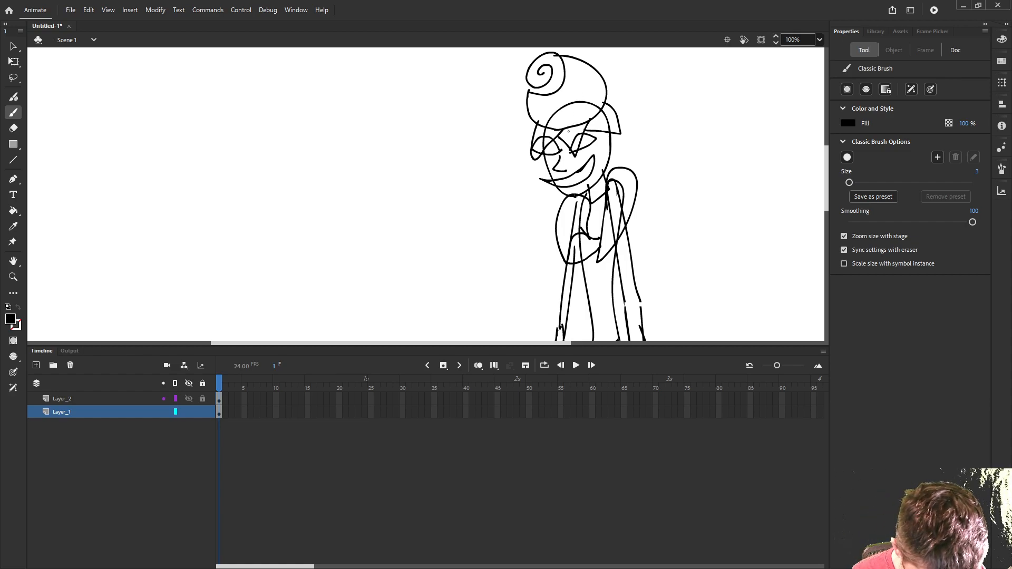
{"action": "key", "text": "ctrl+z"}
{"action": "mouse_move", "coordinate": [562, 153]}
{"action": "left_mouse_down"}
{"action": "mouse_move", "coordinate": [538, 170]}
{"action": "mouse_move", "coordinate": [561, 167]}
{"action": "mouse_move", "coordinate": [551, 170]}
{"action": "mouse_move", "coordinate": [573, 165]}
{"action": "left_mouse_up"}
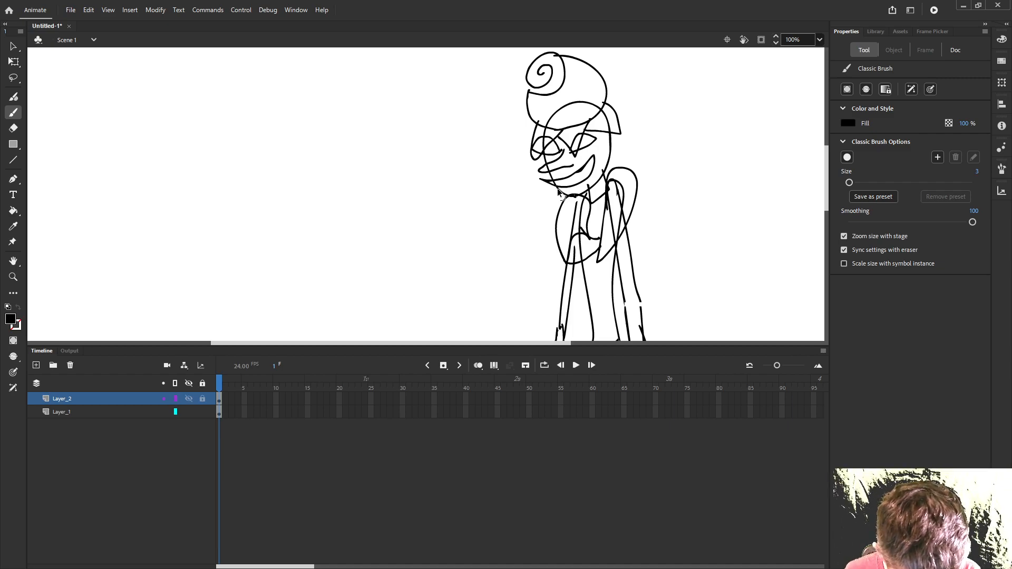
{"action": "scroll", "coordinate": [559, 185], "scroll_direction": "down", "scroll_amount": 3}
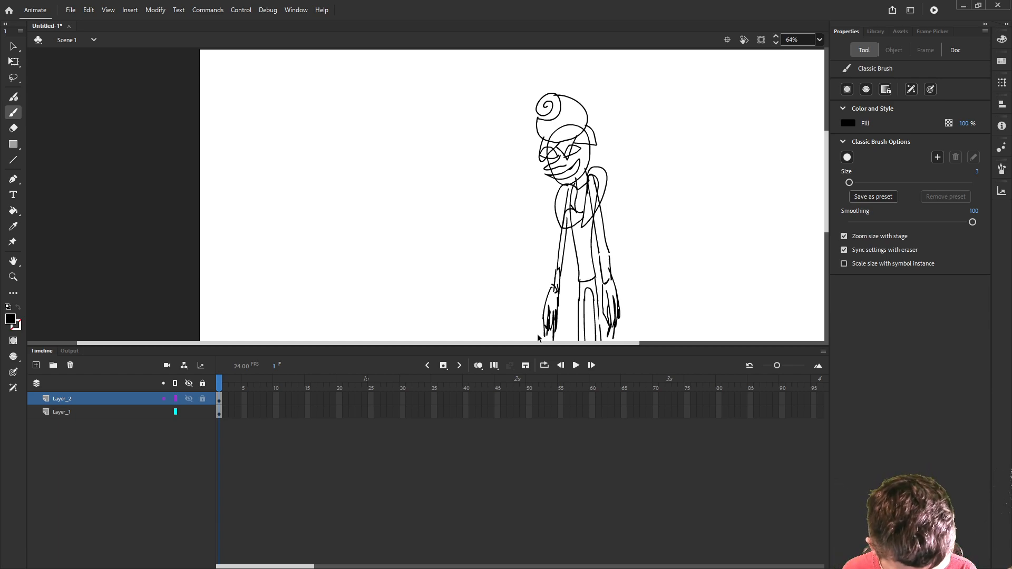
- Add a new layer on top and display Layer_1 and Layer_2 as outlines
{"action": "left_click", "coordinate": [35, 365]}
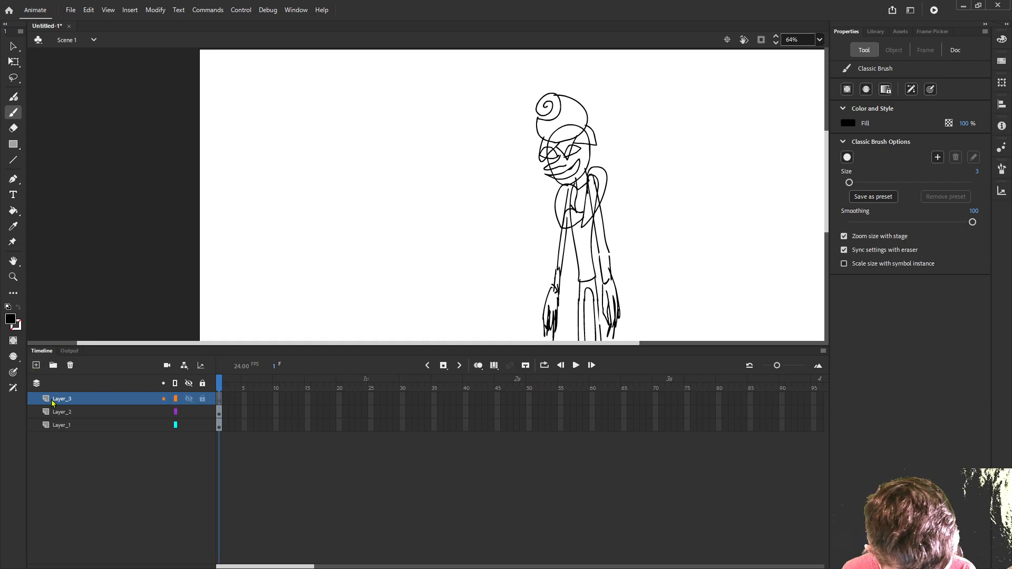
{"action": "left_click", "coordinate": [175, 425]}
{"action": "left_click", "coordinate": [175, 412]}
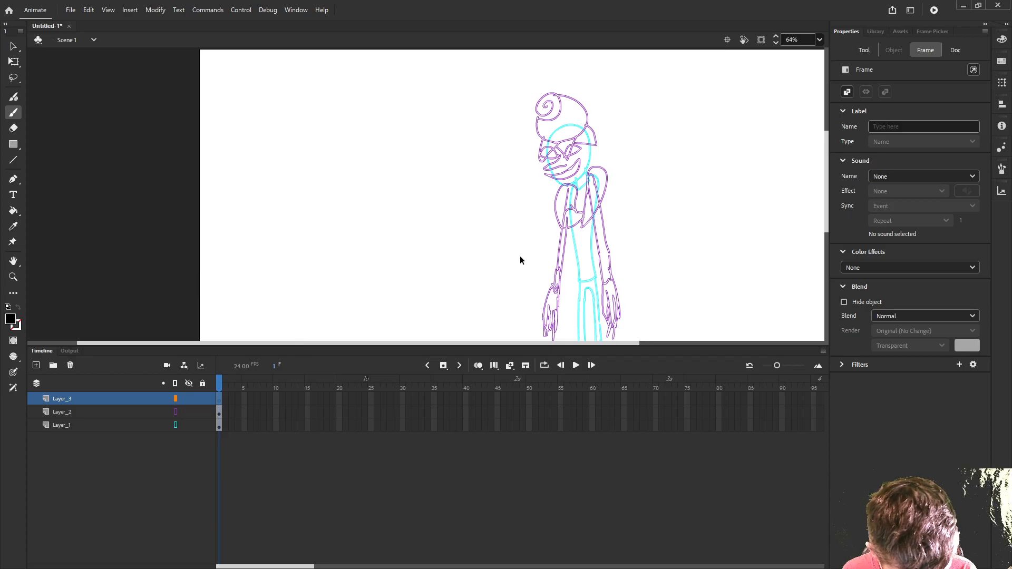
- Brush a slim closed torso shape with a rounded top and flat bottom over the body sketch, using the Classic Brush on the new layer
{"action": "scroll", "coordinate": [595, 278], "scroll_direction": "up", "scroll_amount": 2}
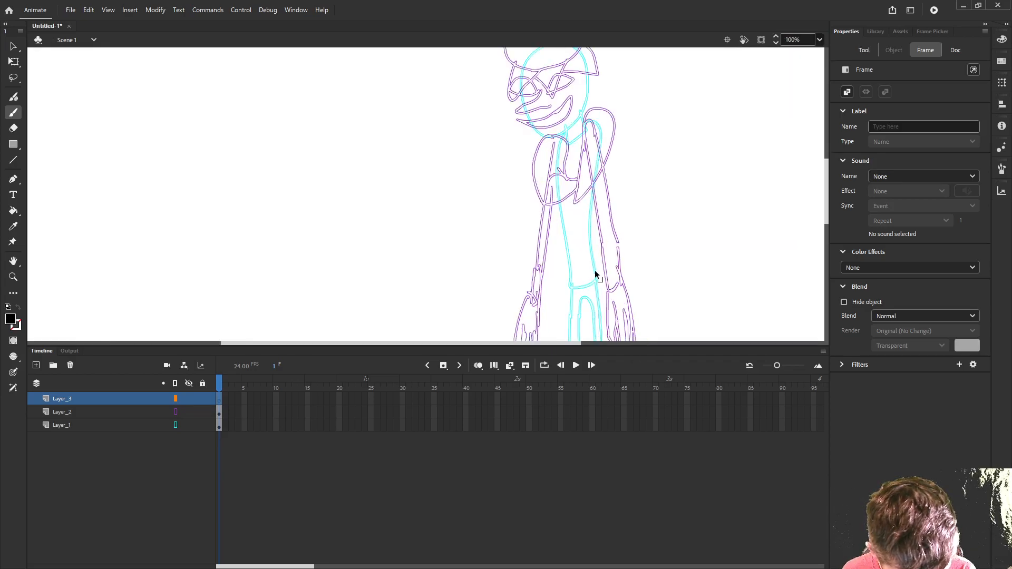
{"action": "left_click_drag", "start_coordinate": [610, 258], "coordinate": [533, 278]}
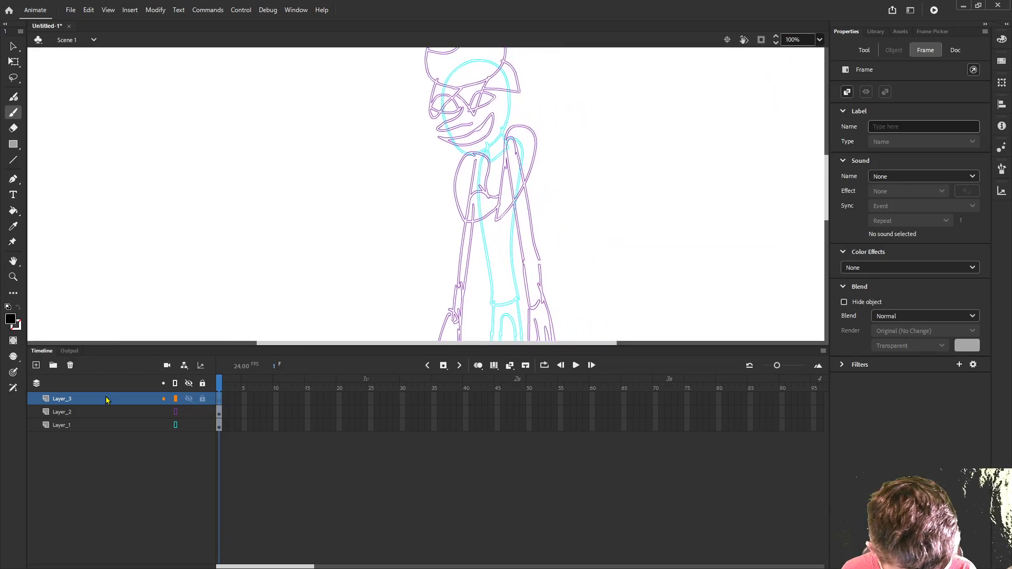
{"action": "left_click", "coordinate": [13, 113]}
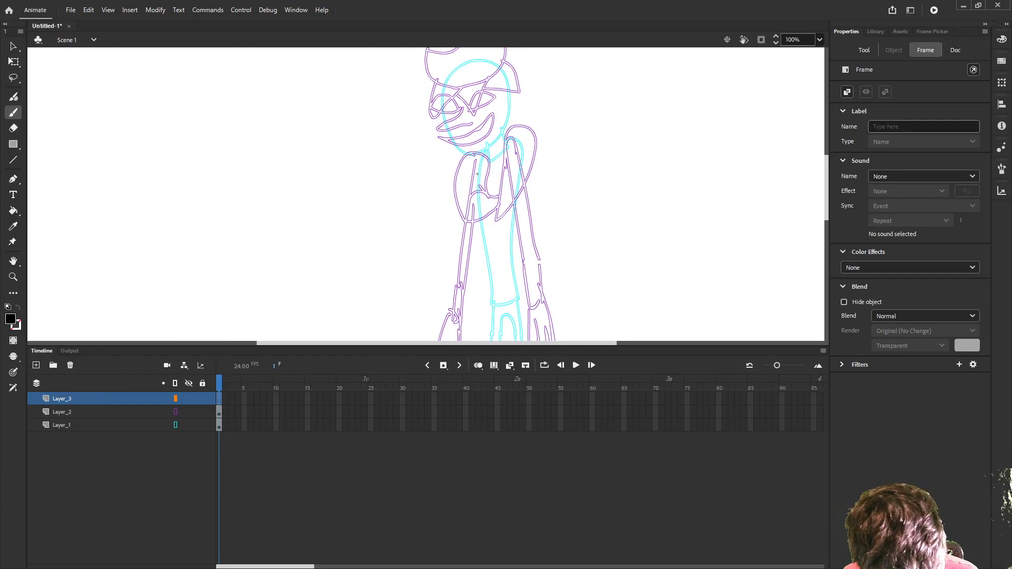
{"action": "mouse_move", "coordinate": [485, 151]}
{"action": "left_mouse_down"}
{"action": "mouse_move", "coordinate": [476, 272]}
{"action": "mouse_move", "coordinate": [484, 305]}
{"action": "mouse_move", "coordinate": [510, 304]}
{"action": "mouse_move", "coordinate": [505, 239]}
{"action": "mouse_move", "coordinate": [521, 153]}
{"action": "mouse_move", "coordinate": [495, 136]}
{"action": "left_mouse_up"}
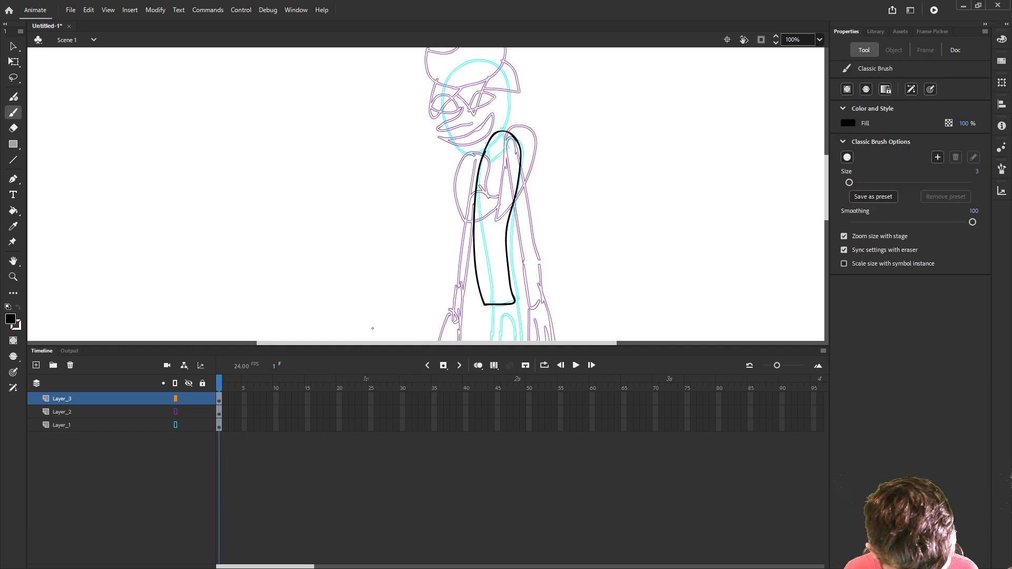
- Rename the torso layer as bod
{"action": "left_click", "coordinate": [119, 399]}
{"action": "double_click", "coordinate": [119, 399]}
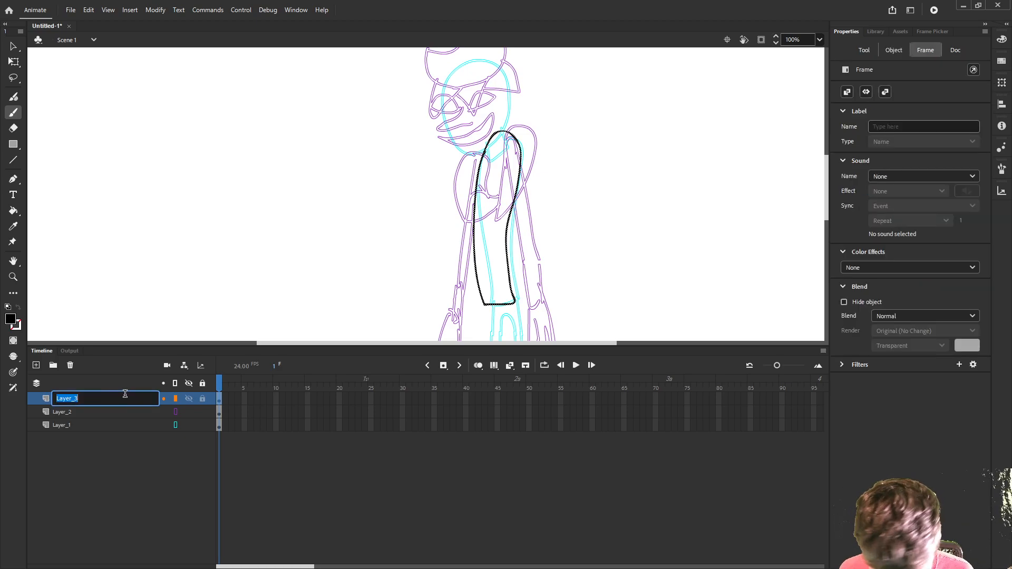
{"action": "type", "text": "bod"}
{"action": "key", "text": "Return"}
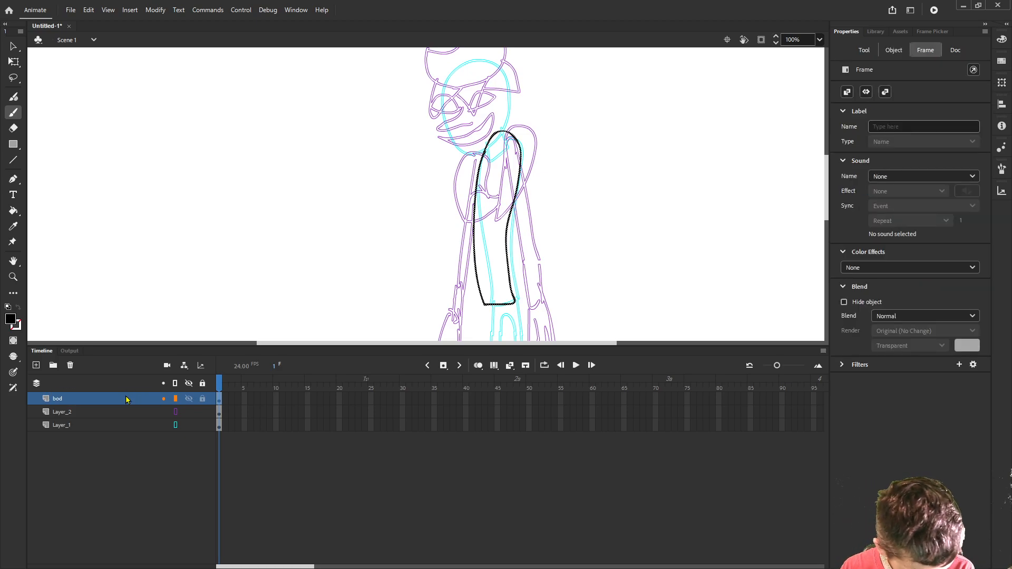
- Add a layer above bod and brush one long, thin arm from the shoulder down past the hip, closing it with a rounded end
{"action": "left_click", "coordinate": [37, 365]}
{"action": "left_click", "coordinate": [68, 403]}
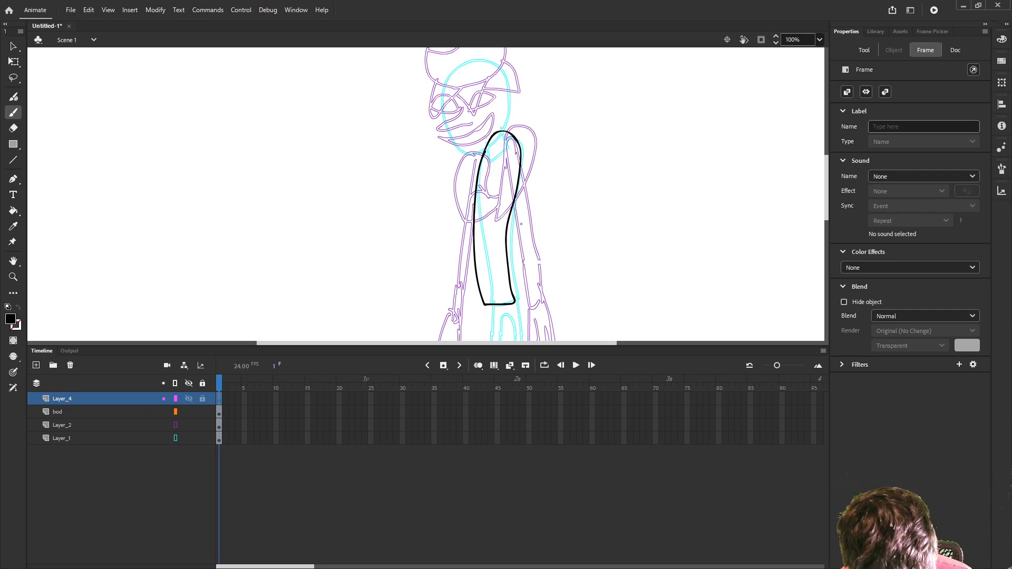
{"action": "mouse_move", "coordinate": [531, 263]}
{"action": "left_mouse_down"}
{"action": "mouse_move", "coordinate": [513, 145]}
{"action": "mouse_move", "coordinate": [519, 256]}
{"action": "left_mouse_up"}
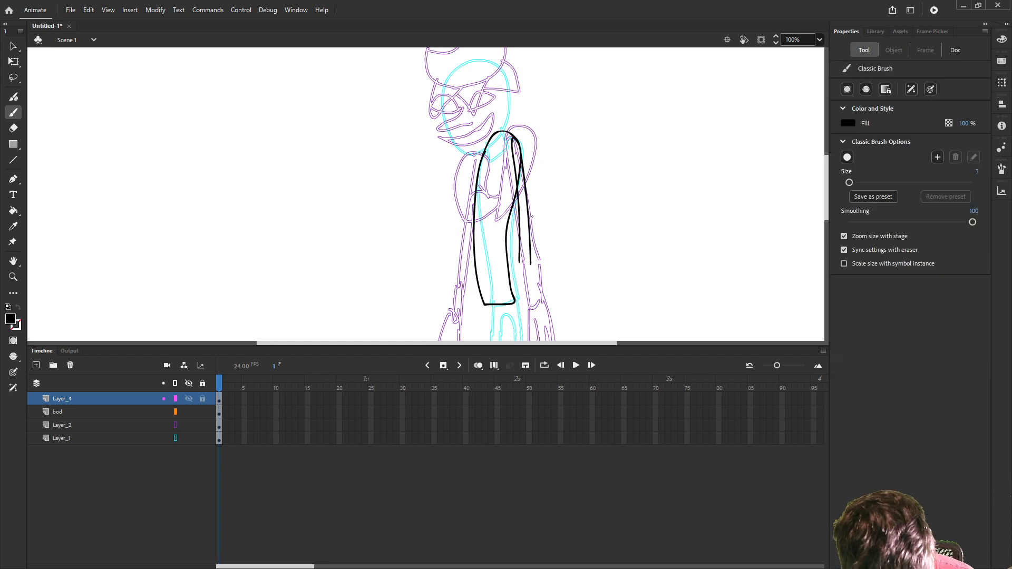
{"action": "scroll", "coordinate": [530, 262], "scroll_direction": "down", "scroll_amount": 3}
{"action": "left_click_drag", "start_coordinate": [530, 177], "coordinate": [524, 270]}
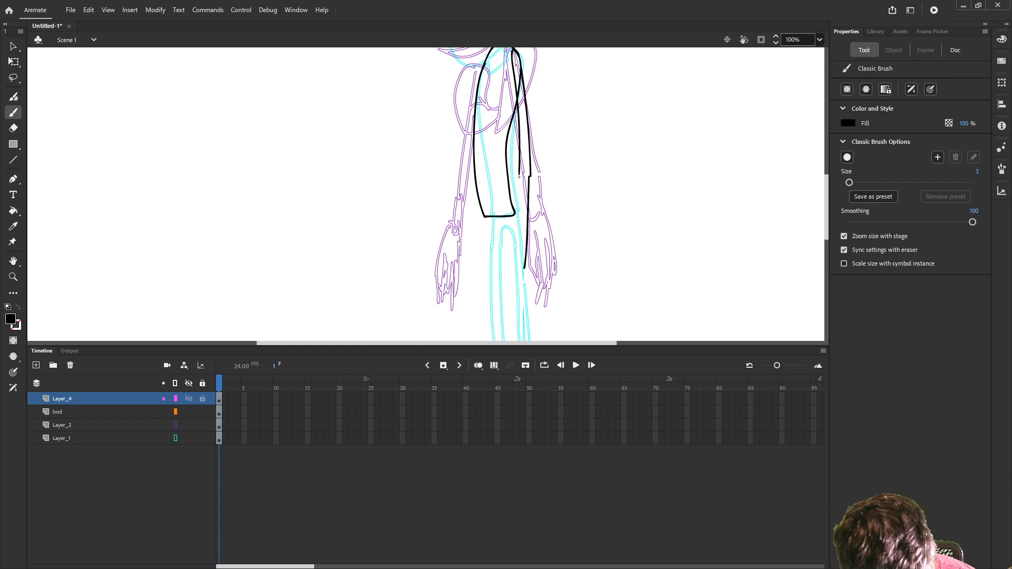
{"action": "left_click_drag", "start_coordinate": [519, 174], "coordinate": [512, 257]}
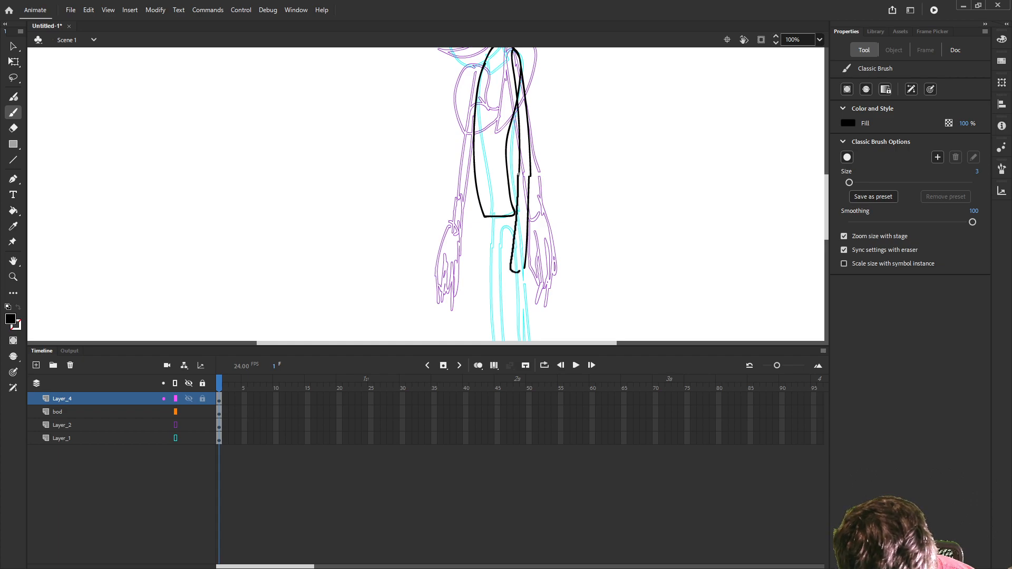
- Add a layer above the arm and brush a hand with a round wrist and long pointed fingers at the arm's end
{"action": "scroll", "coordinate": [239, 323], "scroll_direction": "down", "scroll_amount": 3}
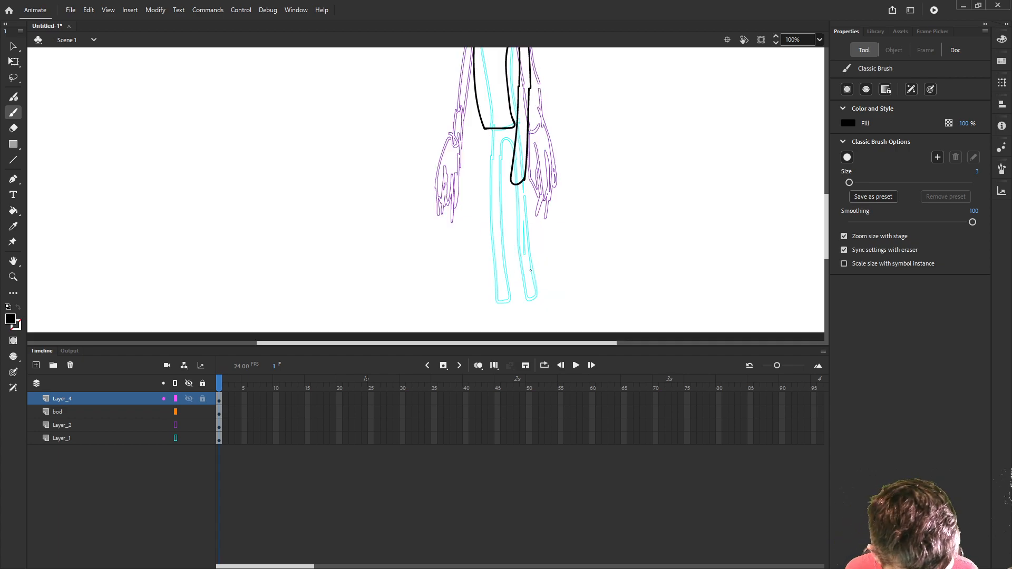
{"action": "left_click", "coordinate": [36, 365]}
{"action": "left_click", "coordinate": [60, 400]}
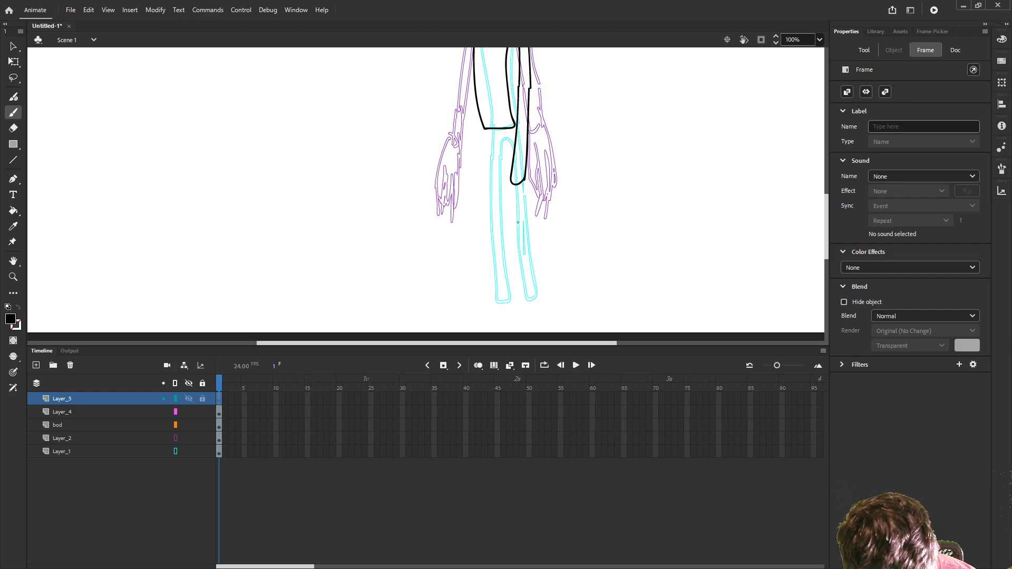
{"action": "mouse_move", "coordinate": [519, 225]}
{"action": "left_mouse_down"}
{"action": "mouse_move", "coordinate": [523, 172]}
{"action": "mouse_move", "coordinate": [511, 211]}
{"action": "left_mouse_up"}
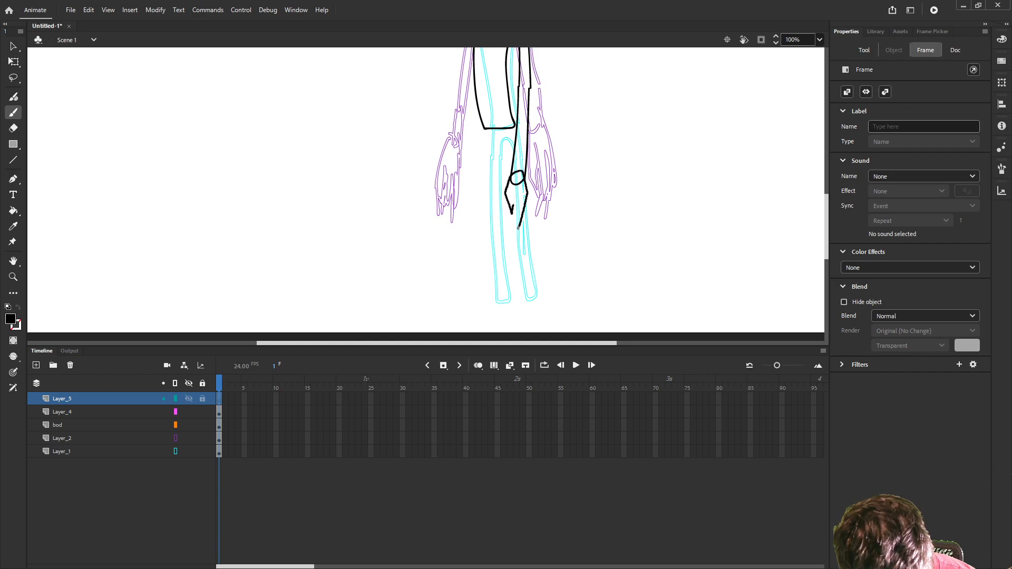
{"action": "mouse_move", "coordinate": [518, 228]}
{"action": "left_mouse_down"}
{"action": "mouse_move", "coordinate": [514, 184]}
{"action": "mouse_move", "coordinate": [505, 240]}
{"action": "mouse_move", "coordinate": [521, 201]}
{"action": "mouse_move", "coordinate": [507, 234]}
{"action": "mouse_move", "coordinate": [519, 228]}
{"action": "left_mouse_up"}
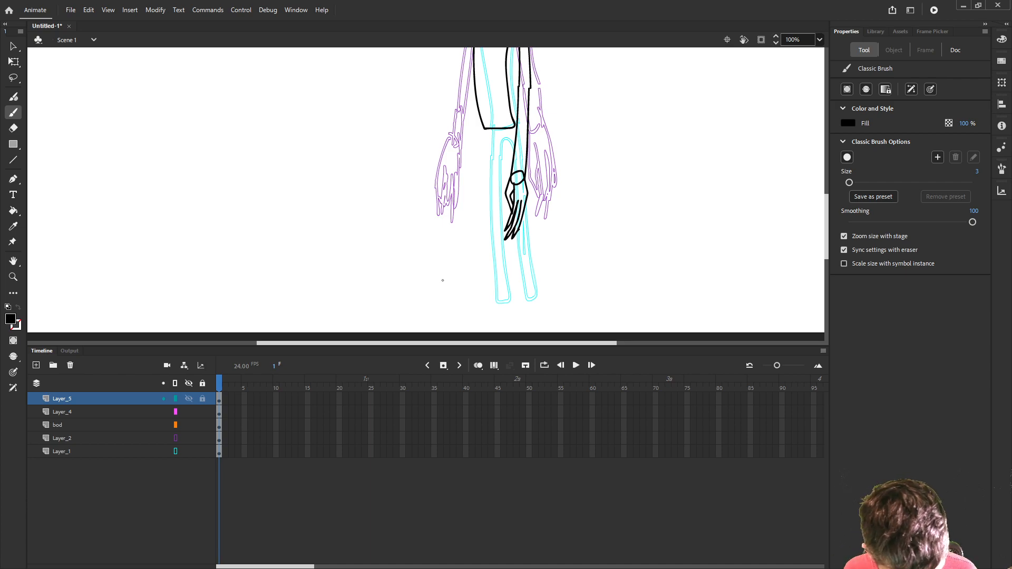
- Rename the hand drawing's layer as hand and the arm drawing's layer as arm
{"action": "double_click", "coordinate": [129, 397]}
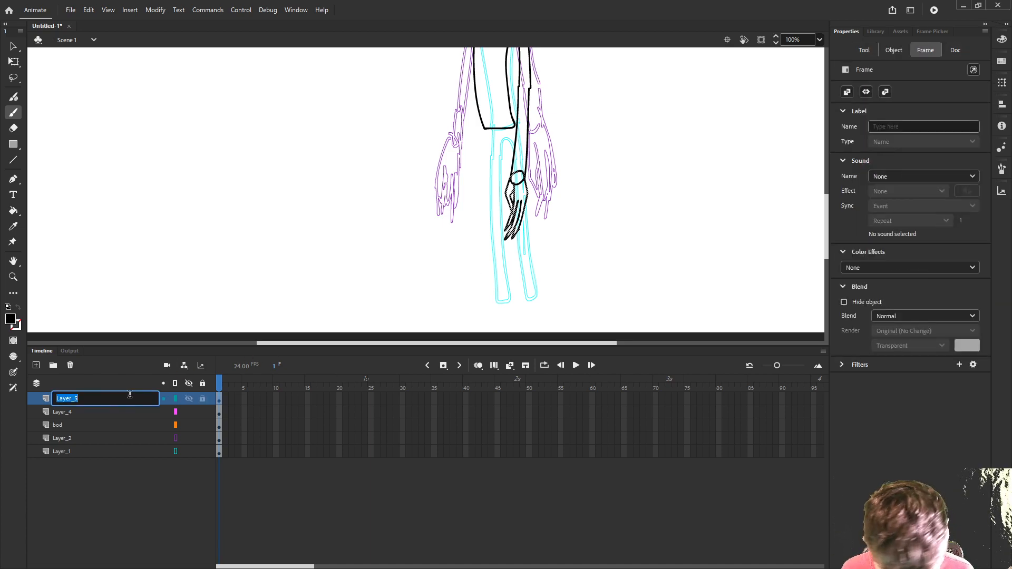
{"action": "type", "text": "ha"}
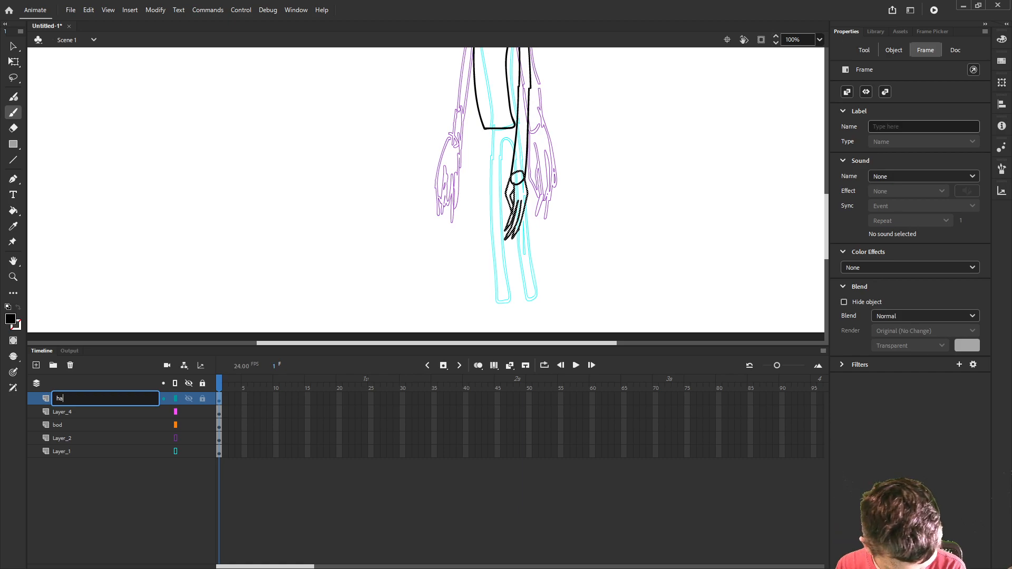
{"action": "type", "text": "nd"}
{"action": "key", "text": "Return"}
{"action": "double_click", "coordinate": [130, 411]}
{"action": "type", "text": "arm"}
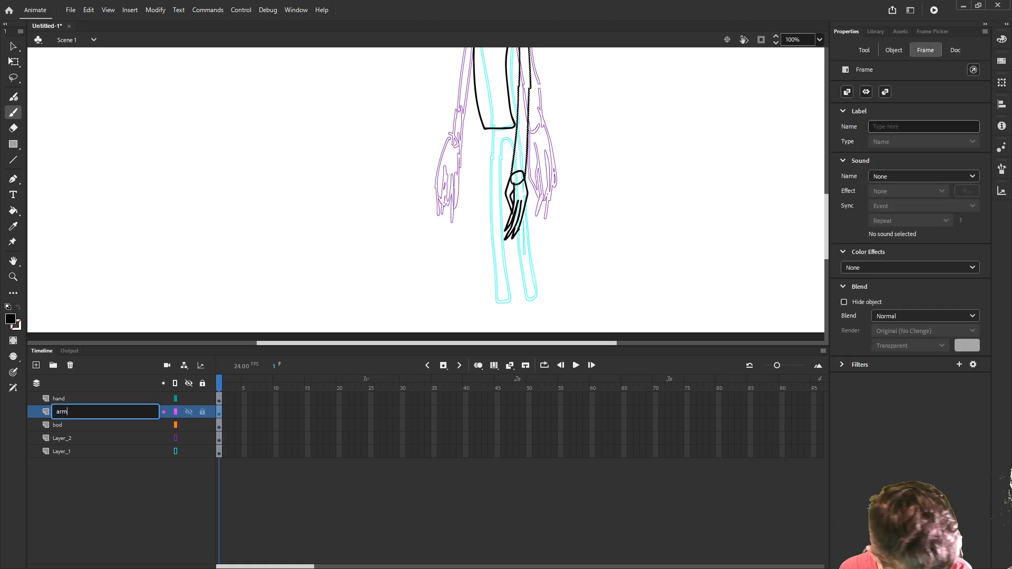
{"action": "key", "text": "Return"}
- Add a new layer and place it above the hand layer
{"action": "left_click", "coordinate": [35, 365]}
{"action": "left_click_drag", "start_coordinate": [66, 417], "coordinate": [68, 401]}
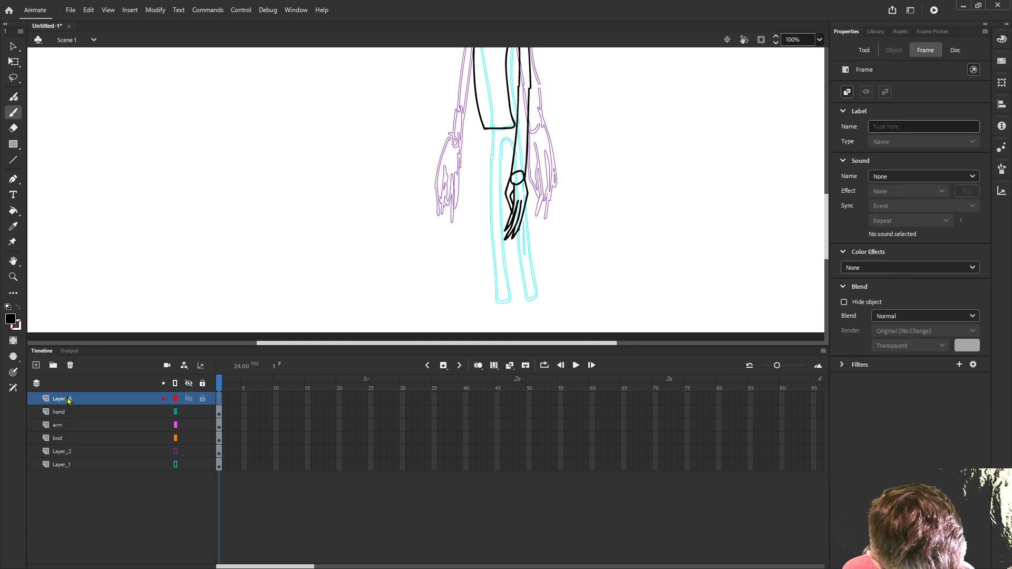
{"action": "scroll", "coordinate": [455, 179], "scroll_direction": "up", "scroll_amount": 3}
{"action": "scroll", "coordinate": [454, 179], "scroll_direction": "up", "scroll_amount": 3}
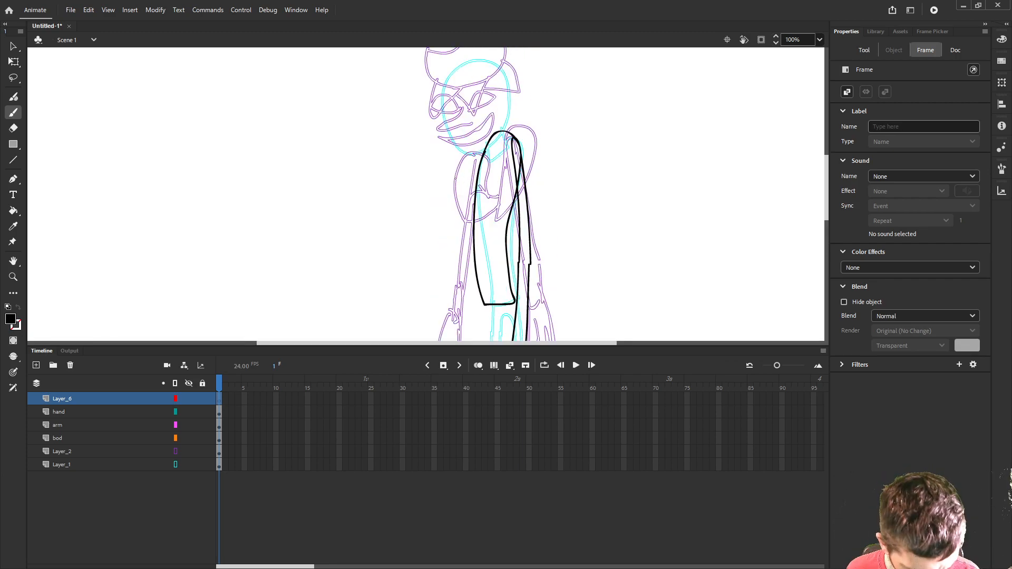
{"action": "scroll", "coordinate": [505, 186], "scroll_direction": "down", "scroll_amount": 3}
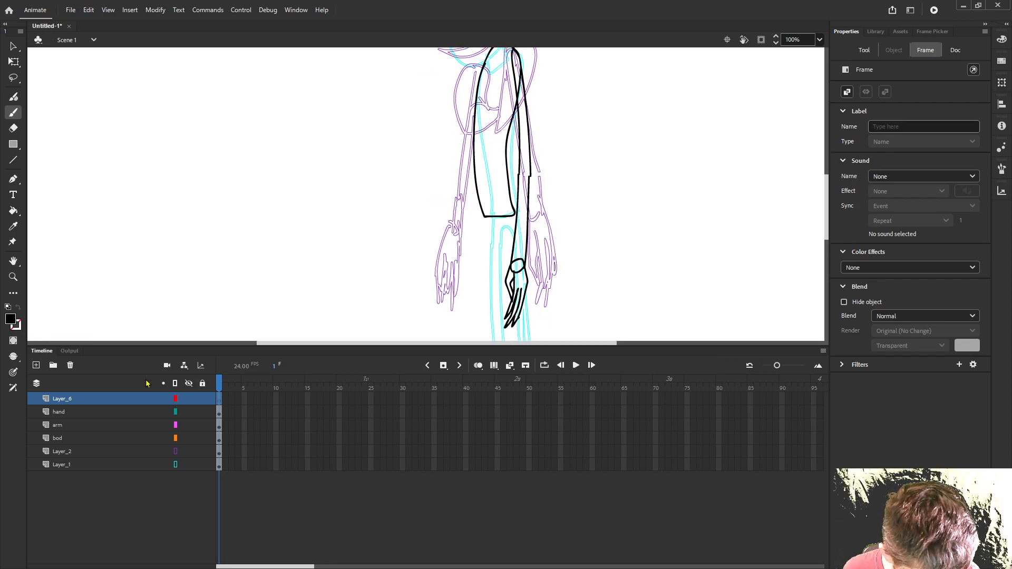
{"action": "scroll", "coordinate": [408, 269], "scroll_direction": "up", "scroll_amount": 3}
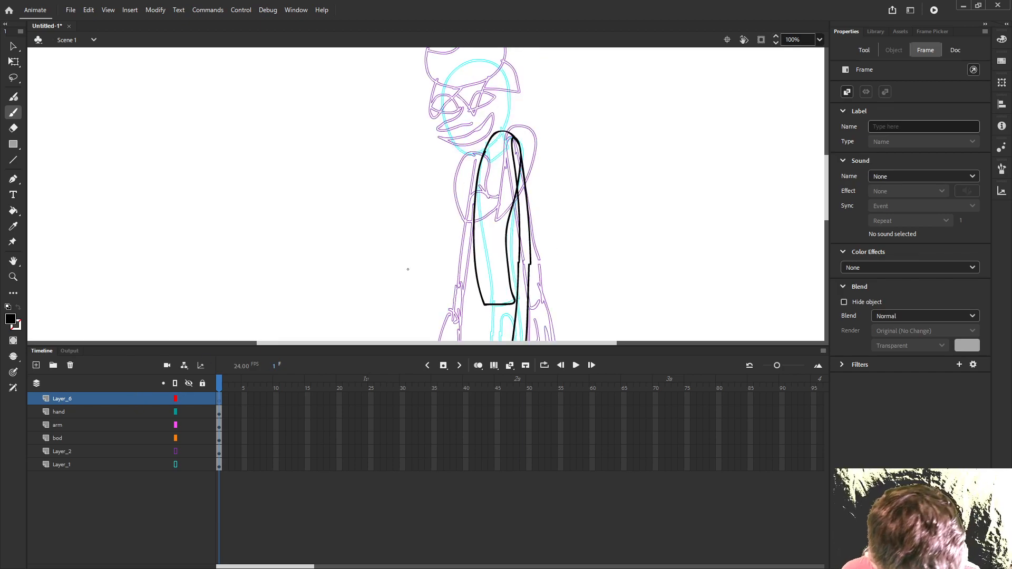
{"action": "scroll", "coordinate": [408, 269], "scroll_direction": "down", "scroll_amount": 3}
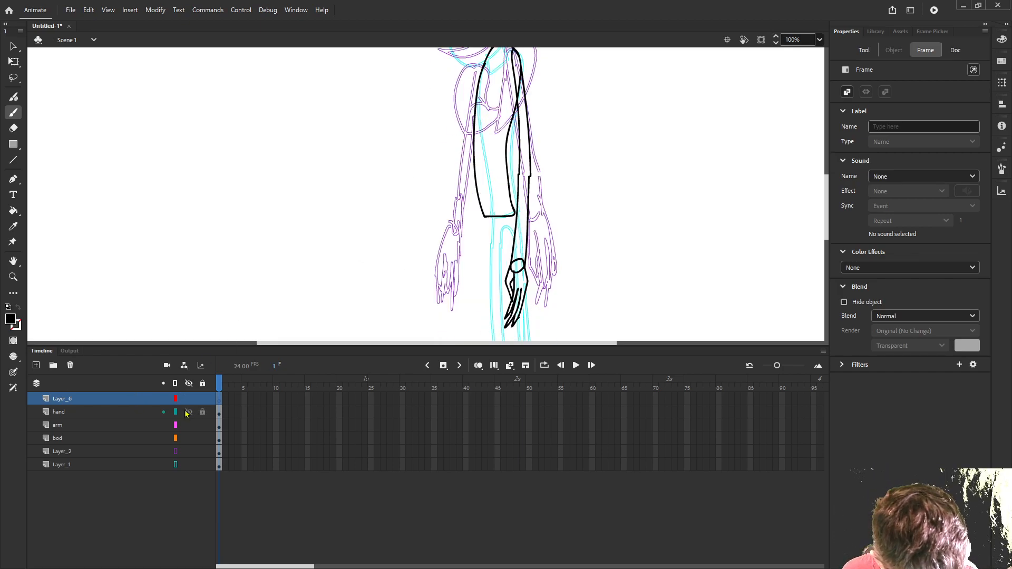
{"action": "scroll", "coordinate": [362, 212], "scroll_direction": "down", "scroll_amount": 1}
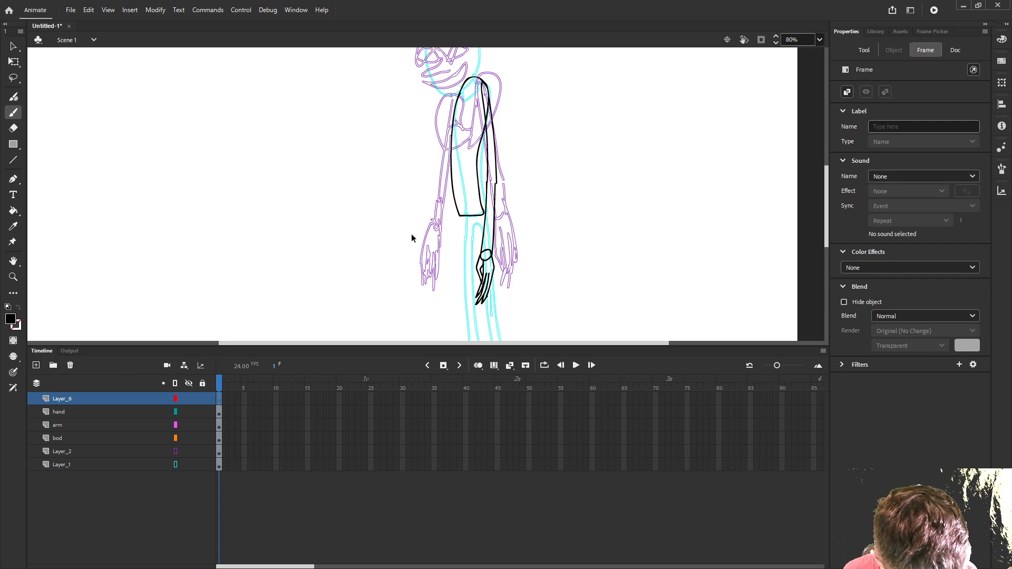
{"action": "scroll", "coordinate": [411, 233], "scroll_direction": "up", "scroll_amount": 2}
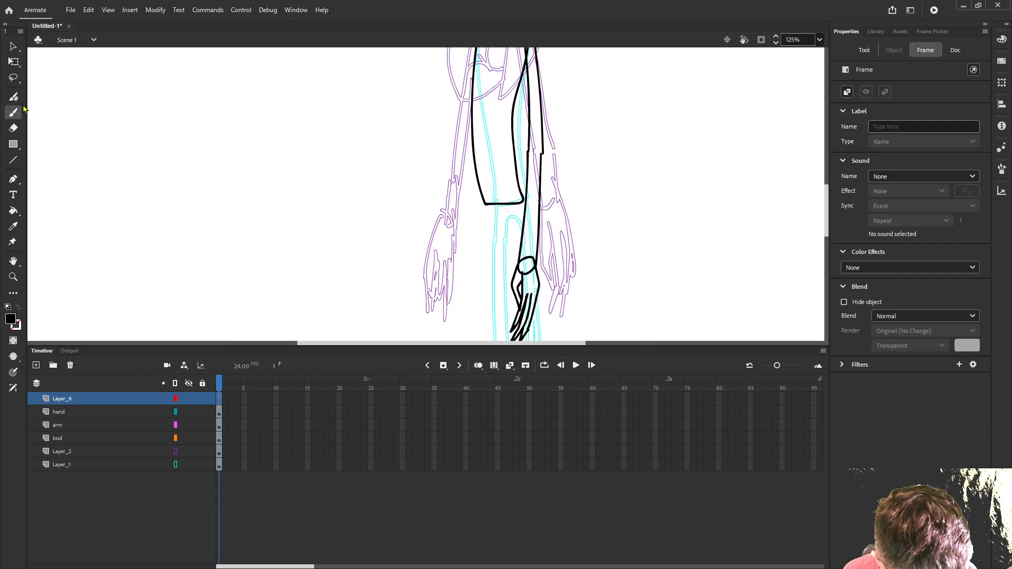
{"action": "scroll", "coordinate": [382, 235], "scroll_direction": "down", "scroll_amount": 1}
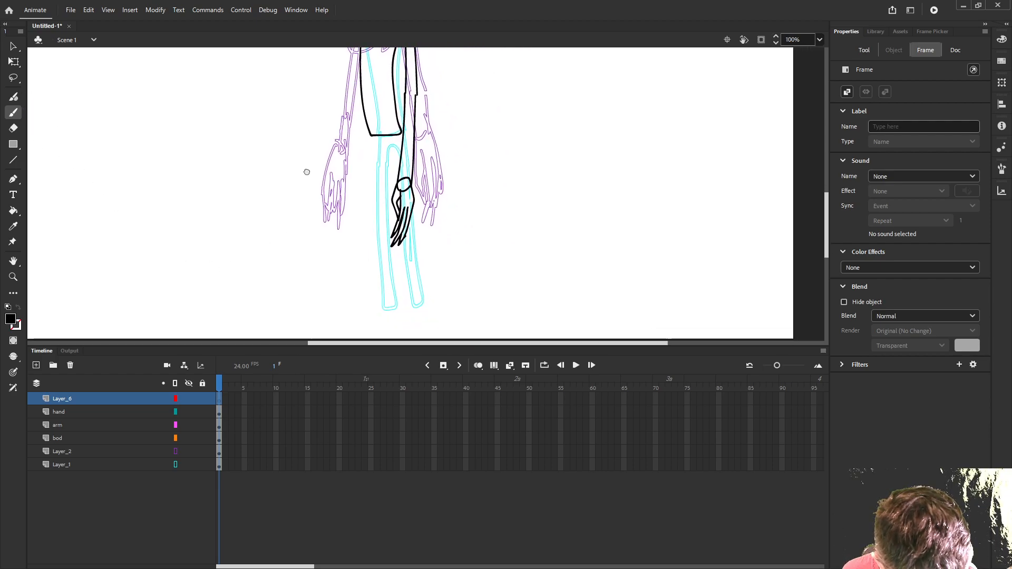
- Add another layer on top, and on Layer_6 brush a rounded hip and two long, thin legs with closed ends below the torso
{"action": "left_click", "coordinate": [36, 365]}
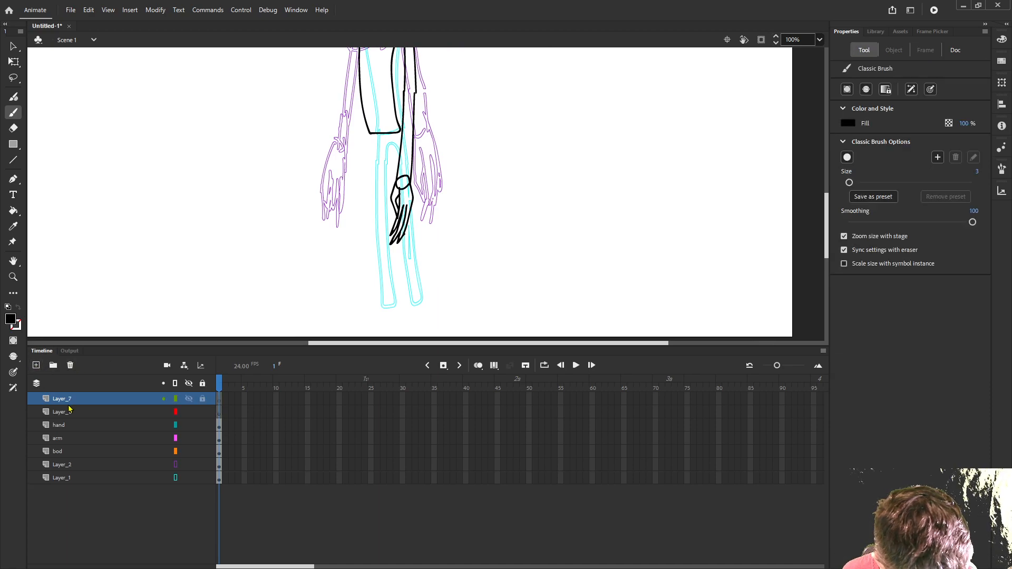
{"action": "left_click", "coordinate": [68, 411]}
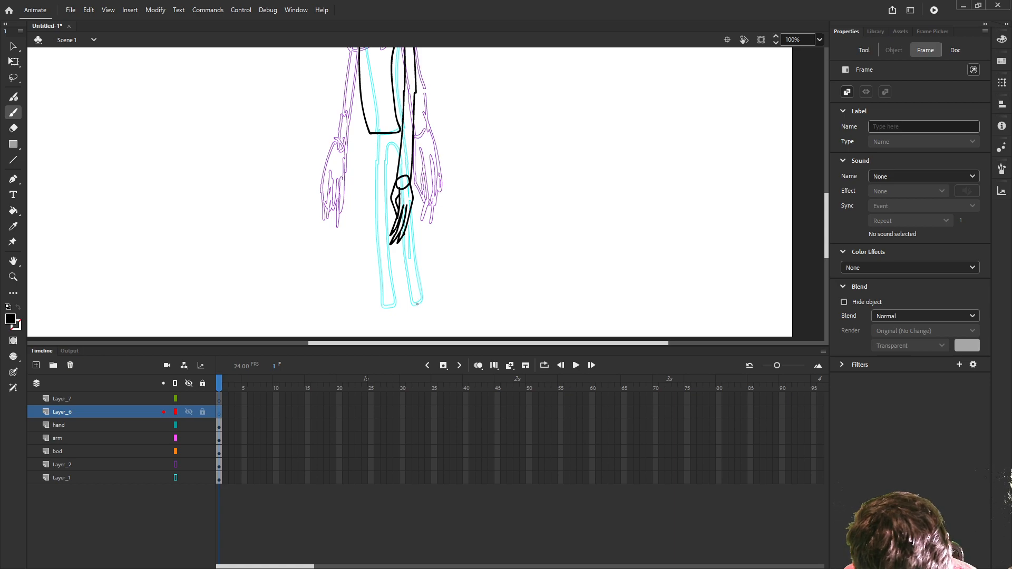
{"action": "left_click_drag", "start_coordinate": [419, 319], "coordinate": [405, 154]}
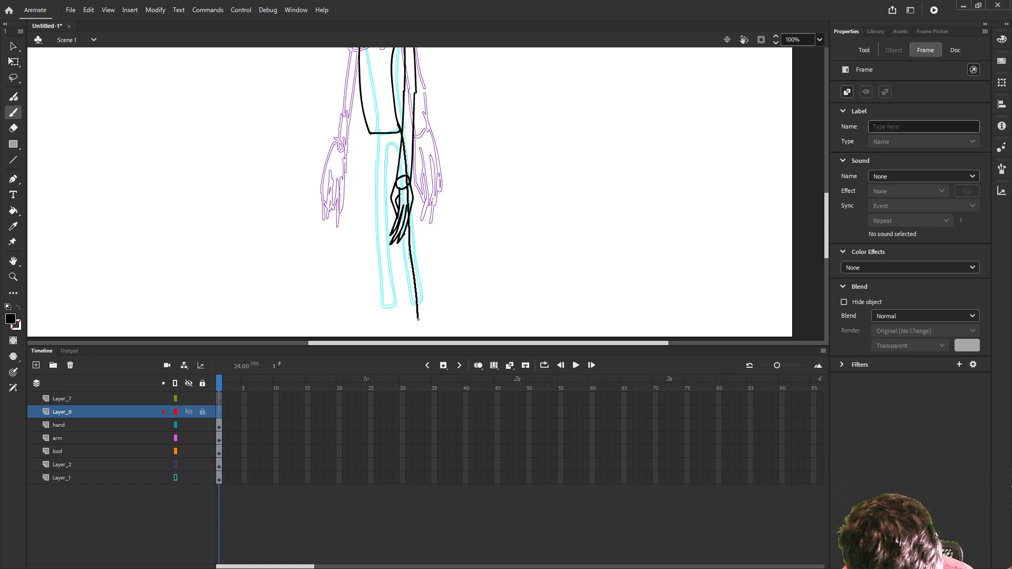
{"action": "left_click_drag", "start_coordinate": [369, 134], "coordinate": [376, 325]}
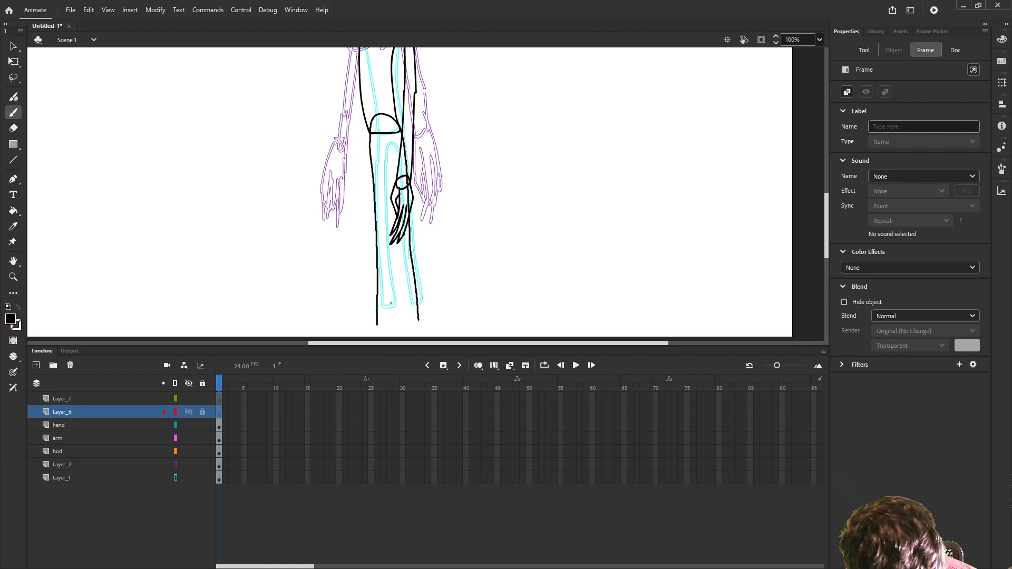
{"action": "right_click", "coordinate": [416, 318]}
{"action": "key", "text": "Escape"}
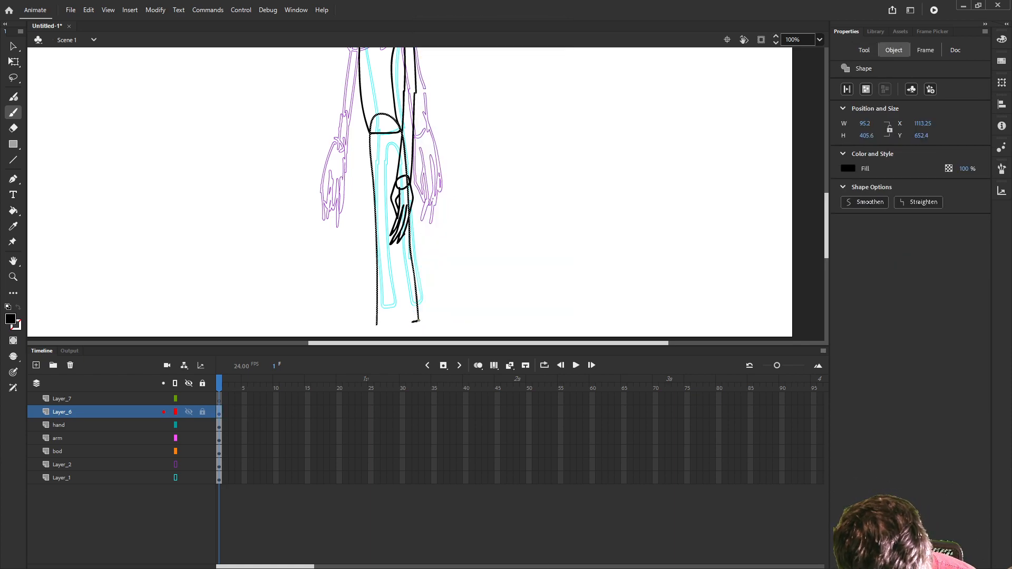
{"action": "left_click_drag", "start_coordinate": [411, 320], "coordinate": [397, 181]}
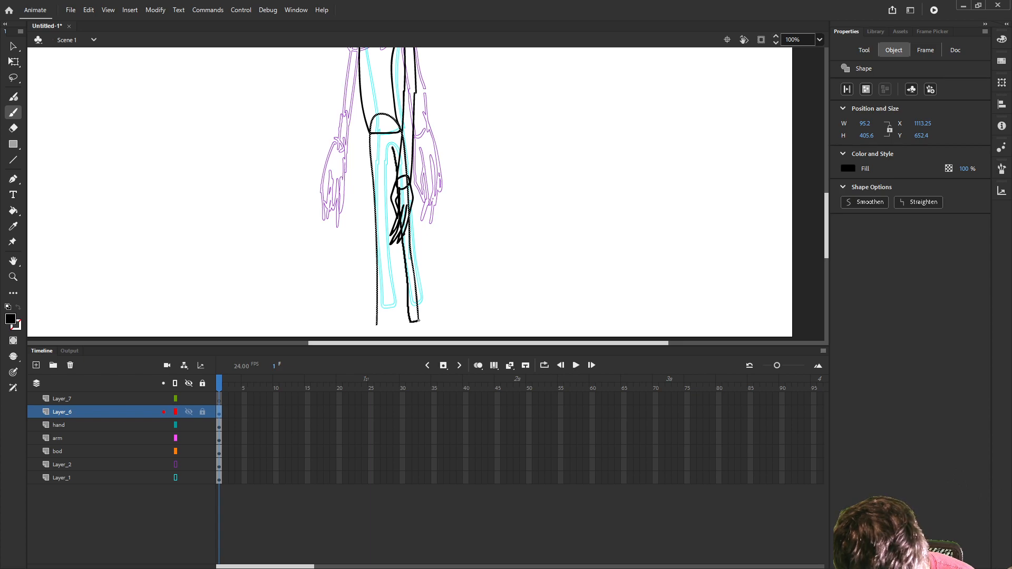
{"action": "left_click_drag", "start_coordinate": [379, 146], "coordinate": [383, 315]}
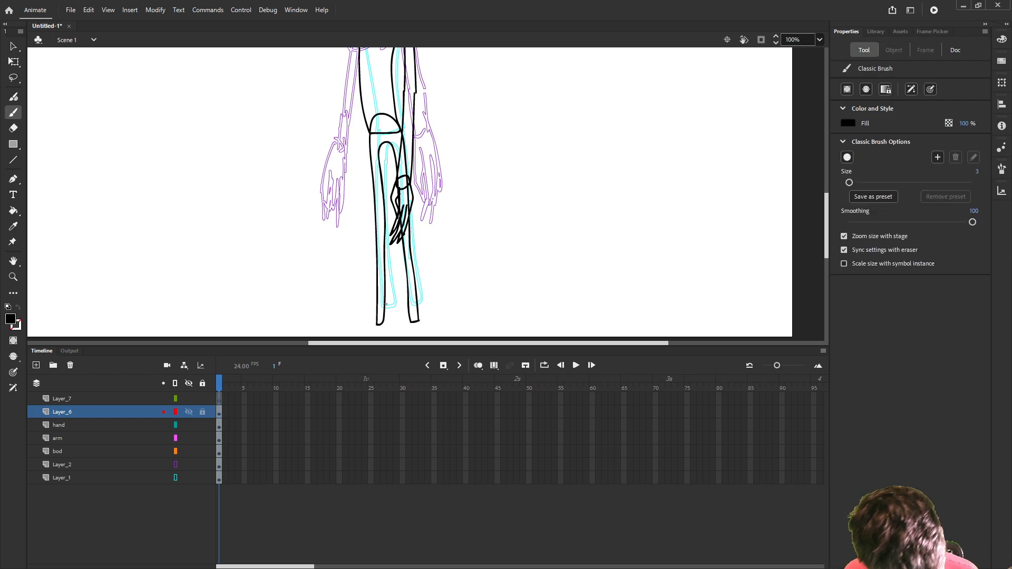
{"action": "scroll", "coordinate": [386, 303], "scroll_direction": "down", "scroll_amount": 3}
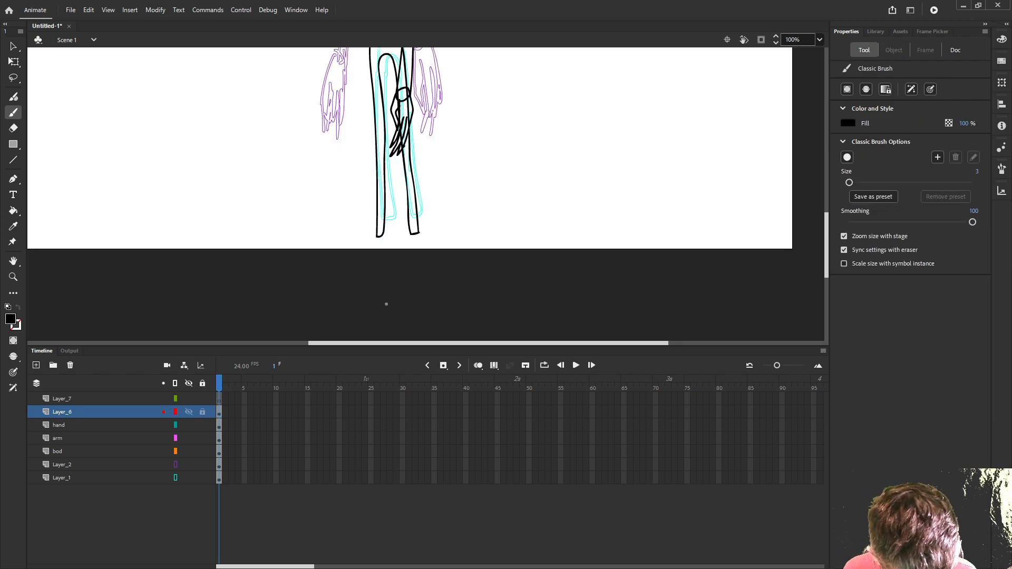
- Rename the leg drawing's layer, Layer_6, as legs
{"action": "double_click", "coordinate": [80, 412]}
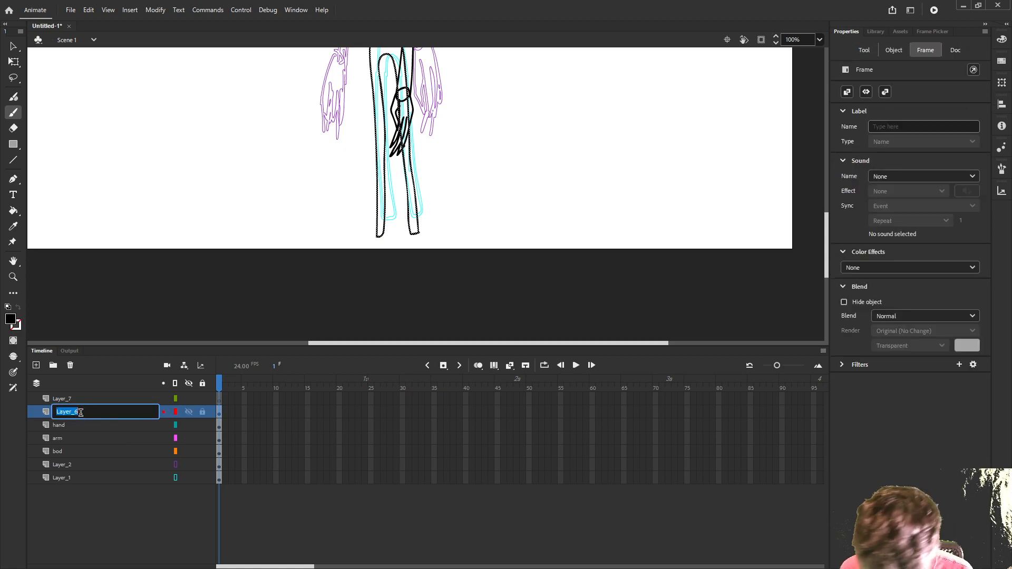
{"action": "type", "text": "legs"}
{"action": "key", "text": "Return"}
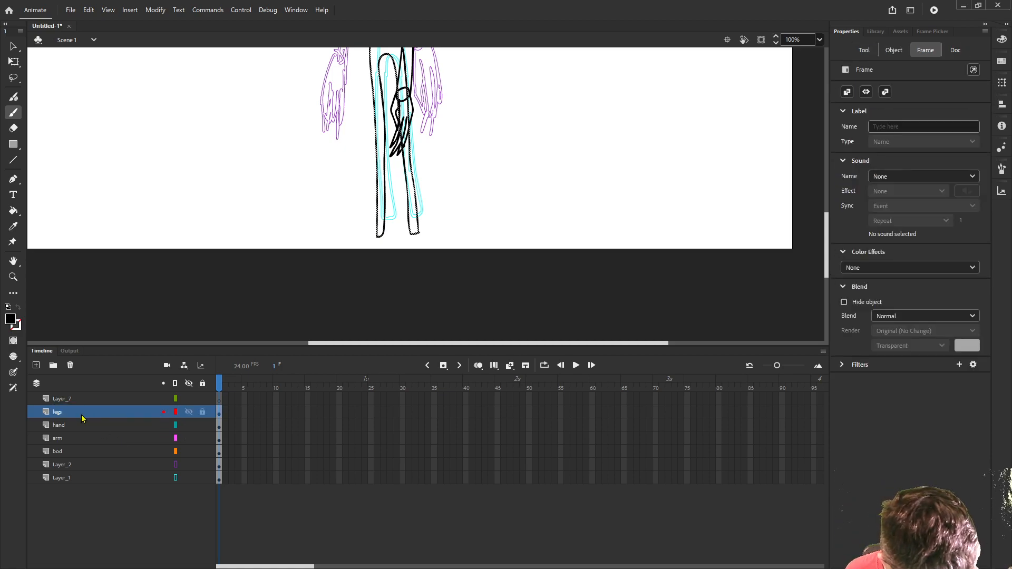
- On Layer_7, brush a small rounded shoe at the end of each leg and rename the layer as shoes
{"action": "left_click", "coordinate": [82, 403]}
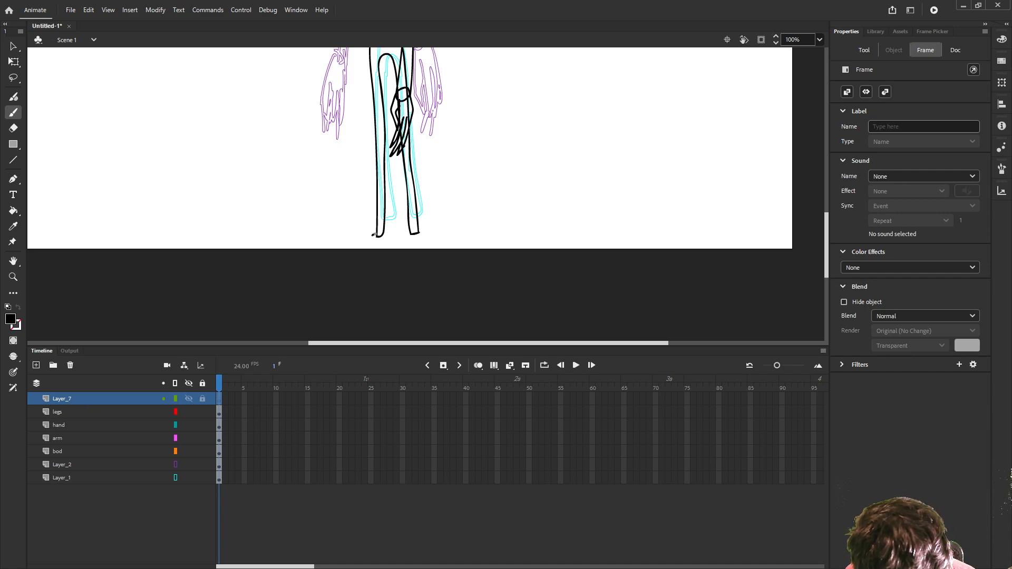
{"action": "left_click_drag", "start_coordinate": [376, 234], "coordinate": [421, 232]}
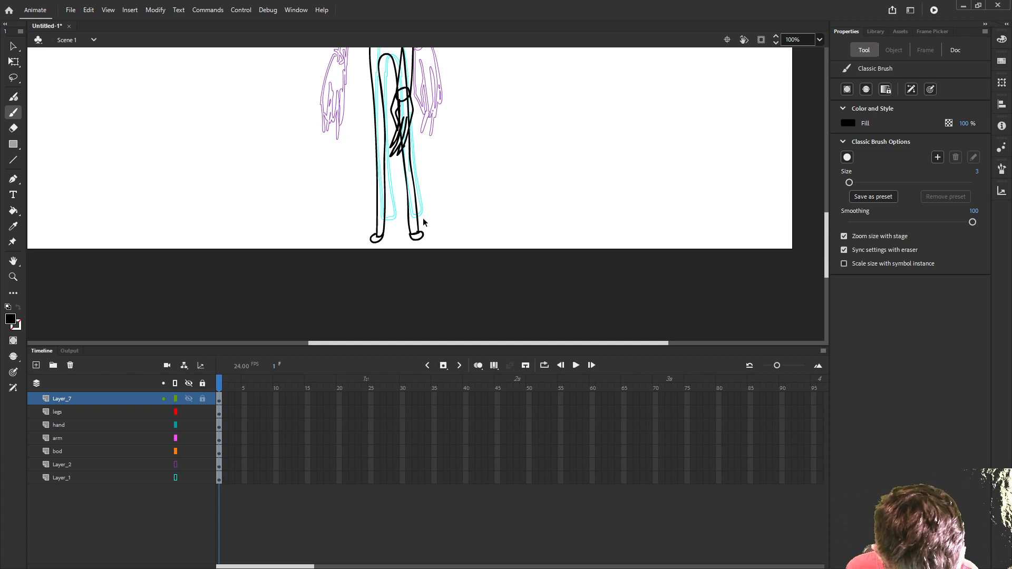
{"action": "scroll", "coordinate": [423, 222], "scroll_direction": "down", "scroll_amount": 3}
{"action": "scroll", "coordinate": [459, 283], "scroll_direction": "up", "scroll_amount": 4}
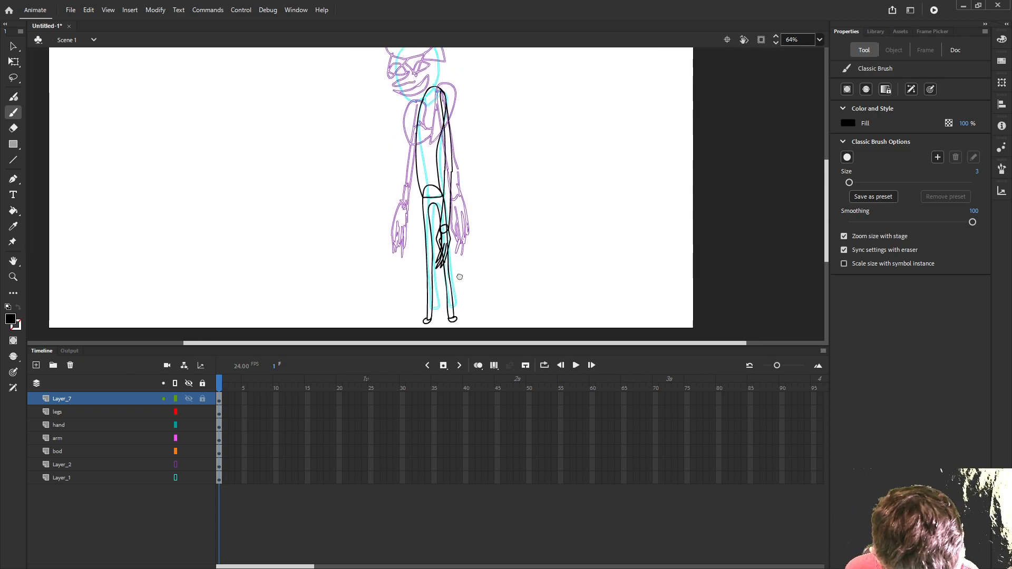
{"action": "scroll", "coordinate": [459, 283], "scroll_direction": "up", "scroll_amount": 1}
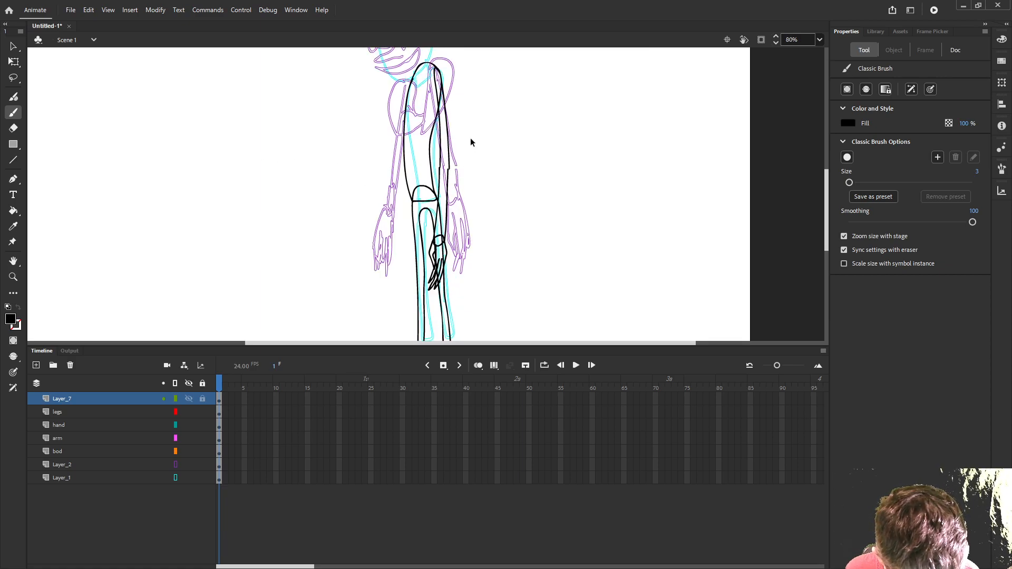
{"action": "left_click_drag", "start_coordinate": [470, 156], "coordinate": [482, 261]}
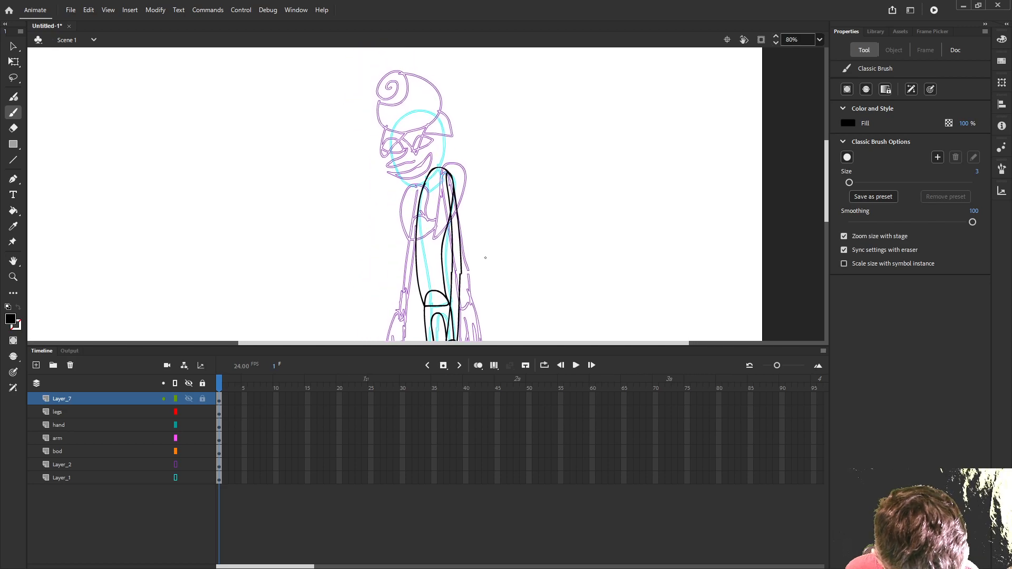
{"action": "double_click", "coordinate": [87, 399]}
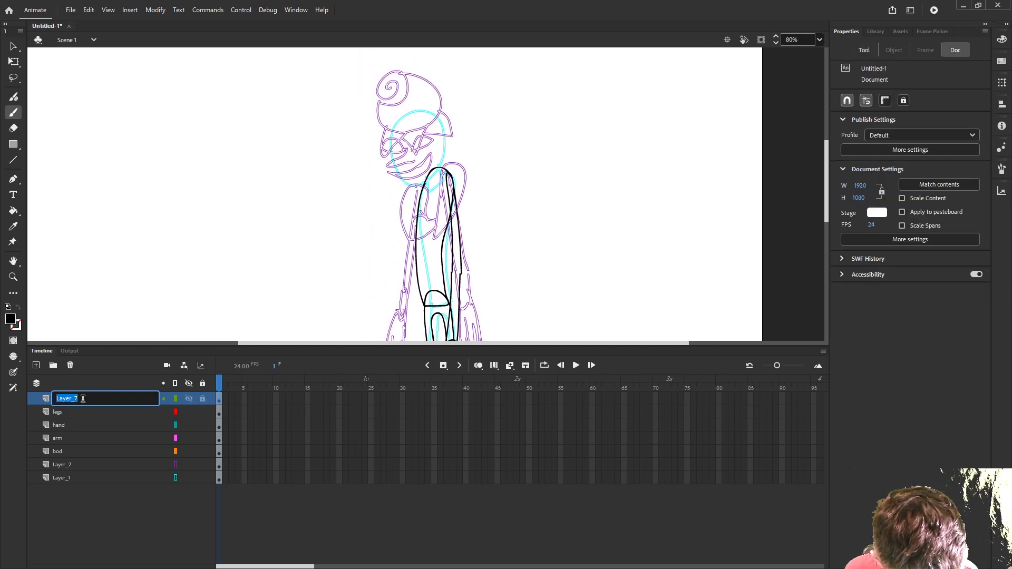
{"action": "type", "text": "shoes"}
{"action": "key", "text": "Return"}
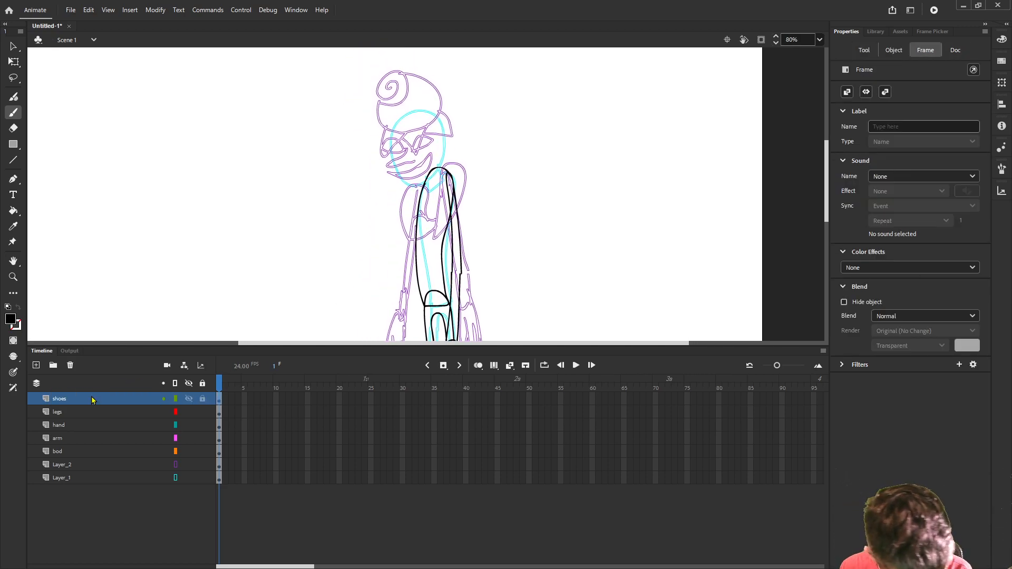
- Add a layer above shoes, brush a closed, rounded neck shape overlapping the top of the torso, and name the layer neck
{"action": "left_click", "coordinate": [37, 365]}
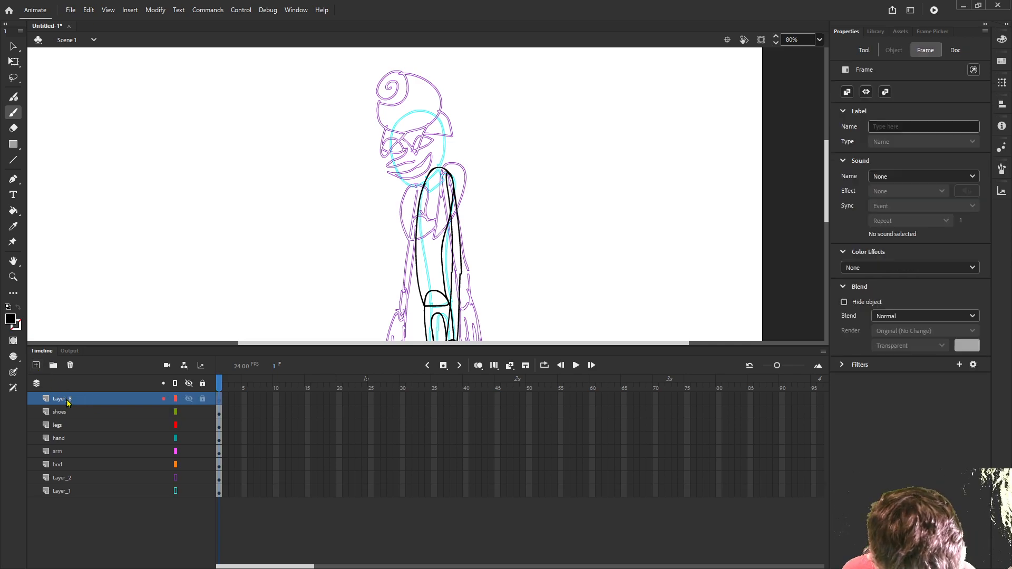
{"action": "scroll", "coordinate": [416, 186], "scroll_direction": "up", "scroll_amount": 5}
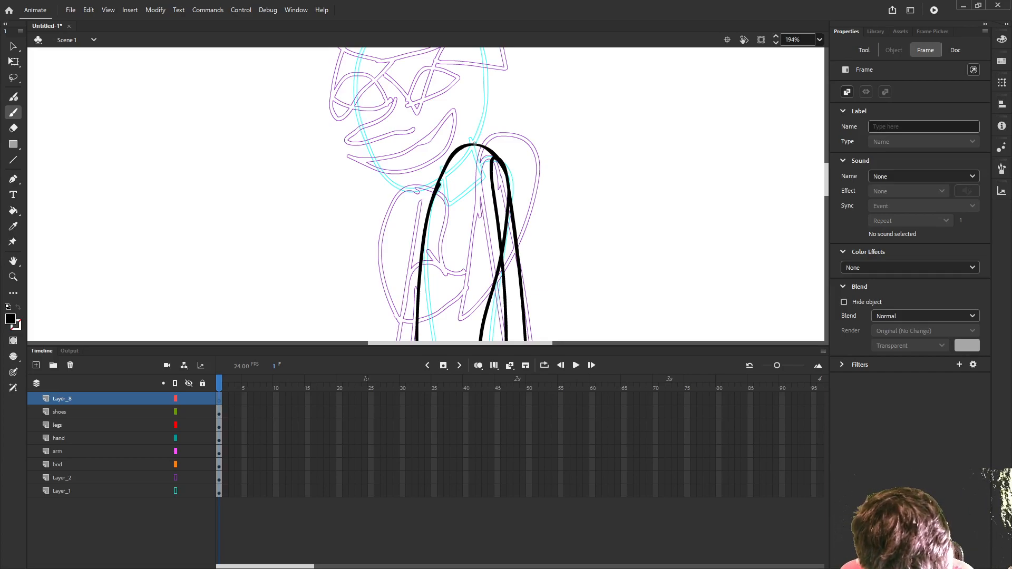
{"action": "mouse_move", "coordinate": [466, 132]}
{"action": "left_mouse_down"}
{"action": "mouse_move", "coordinate": [479, 167]}
{"action": "mouse_move", "coordinate": [450, 188]}
{"action": "mouse_move", "coordinate": [429, 140]}
{"action": "mouse_move", "coordinate": [433, 129]}
{"action": "mouse_move", "coordinate": [465, 132]}
{"action": "left_mouse_up"}
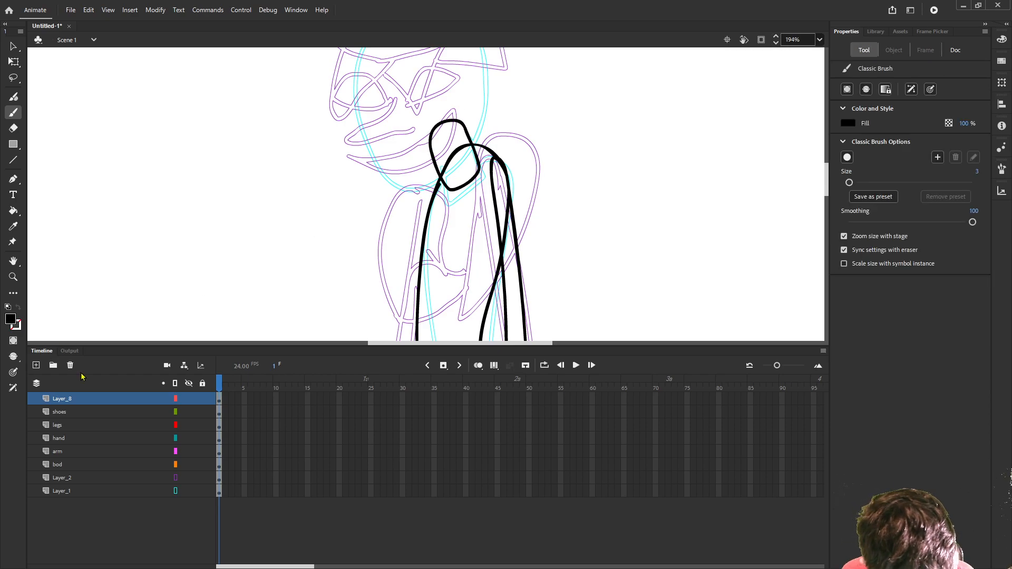
{"action": "double_click", "coordinate": [67, 398]}
{"action": "type", "text": "neck"}
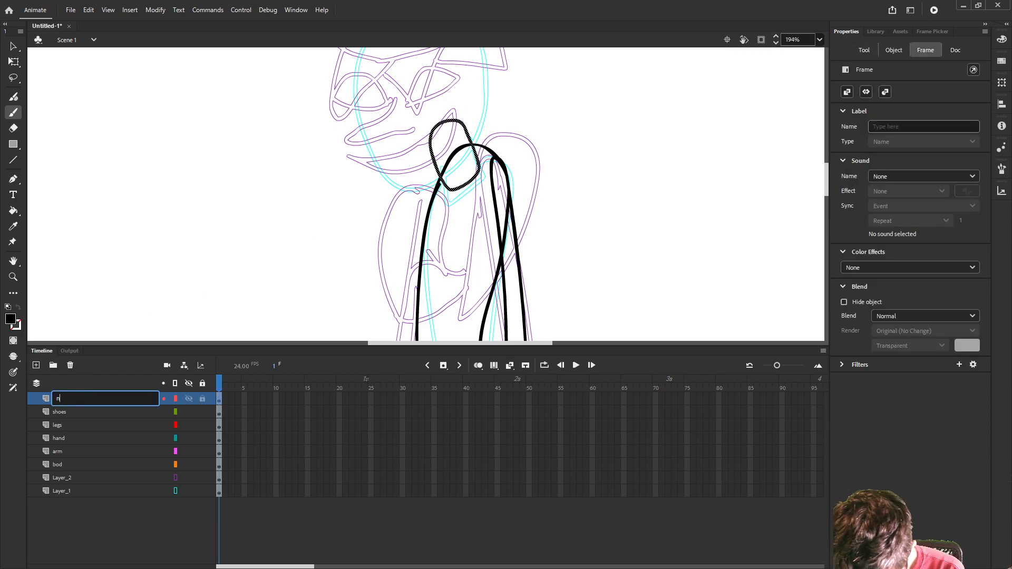
{"action": "key", "text": "Return"}
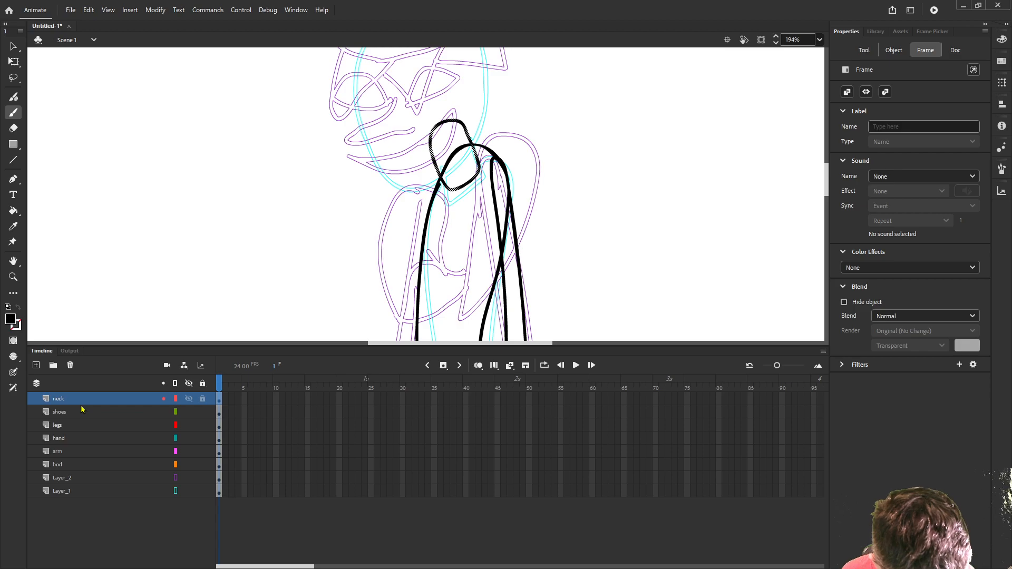
- Add a layer above the neck, brush a tall egg-shaped head outline over the sketched head, and name the layer hed
{"action": "left_click", "coordinate": [35, 366]}
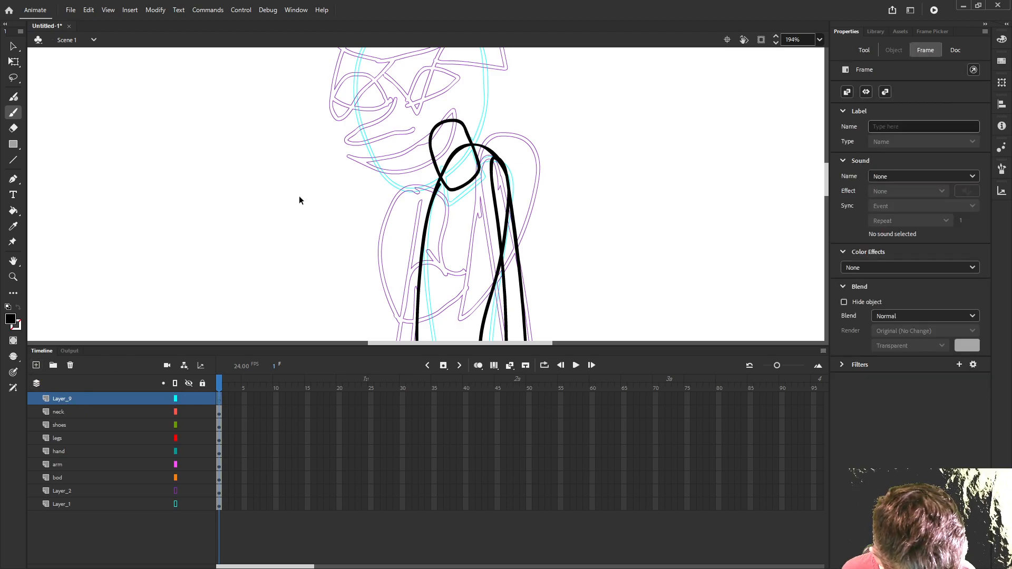
{"action": "scroll", "coordinate": [299, 195], "scroll_direction": "down", "scroll_amount": 1}
{"action": "left_click_drag", "start_coordinate": [307, 183], "coordinate": [339, 252]}
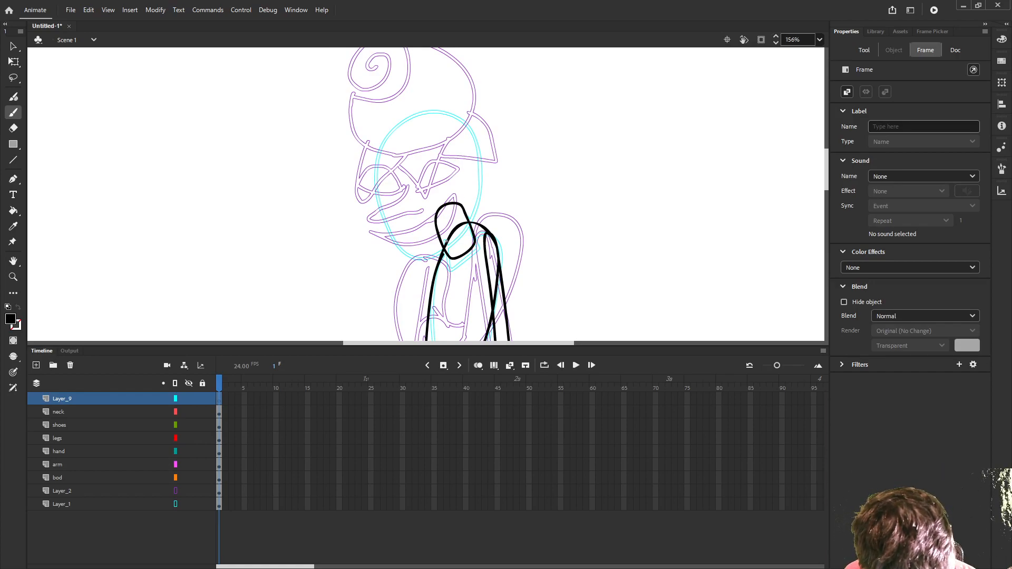
{"action": "mouse_move", "coordinate": [418, 262]}
{"action": "left_mouse_down"}
{"action": "mouse_move", "coordinate": [464, 225]}
{"action": "mouse_move", "coordinate": [477, 192]}
{"action": "mouse_move", "coordinate": [470, 130]}
{"action": "mouse_move", "coordinate": [439, 111]}
{"action": "mouse_move", "coordinate": [410, 109]}
{"action": "mouse_move", "coordinate": [377, 142]}
{"action": "mouse_move", "coordinate": [375, 197]}
{"action": "mouse_move", "coordinate": [419, 262]}
{"action": "left_mouse_up"}
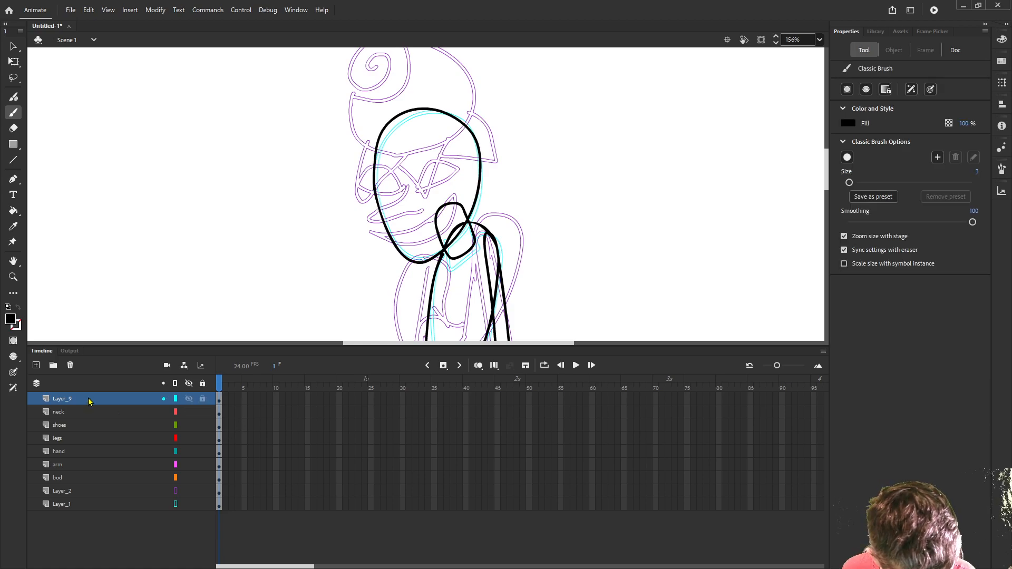
{"action": "double_click", "coordinate": [69, 399]}
{"action": "type", "text": "hed"}
{"action": "key", "text": "Return"}
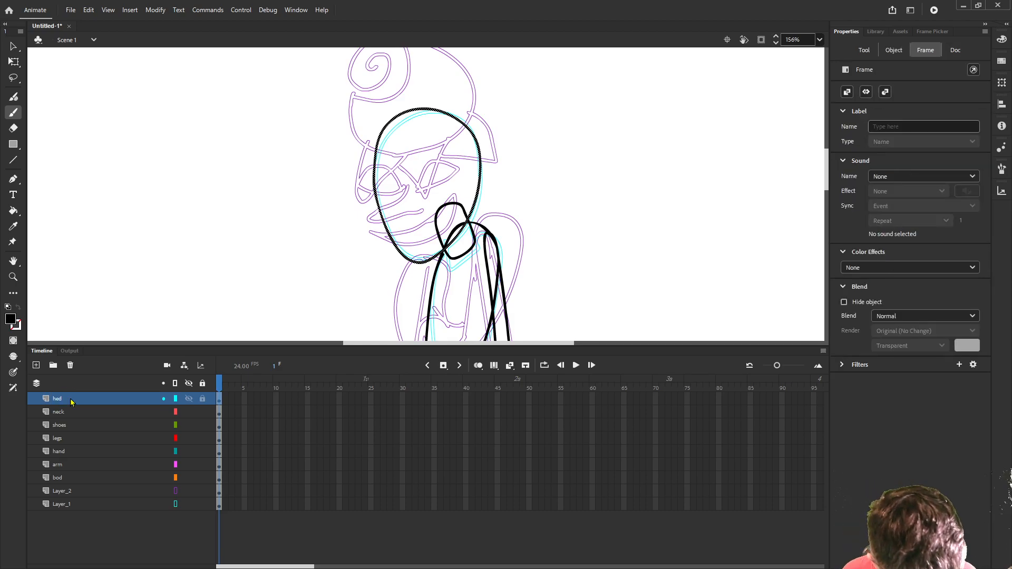
- Add a layer above the head, brush two half-round eyes with flat lower edges over the sketched eyes, and name the layer eyes
{"action": "left_click", "coordinate": [36, 365]}
{"action": "left_click", "coordinate": [59, 405]}
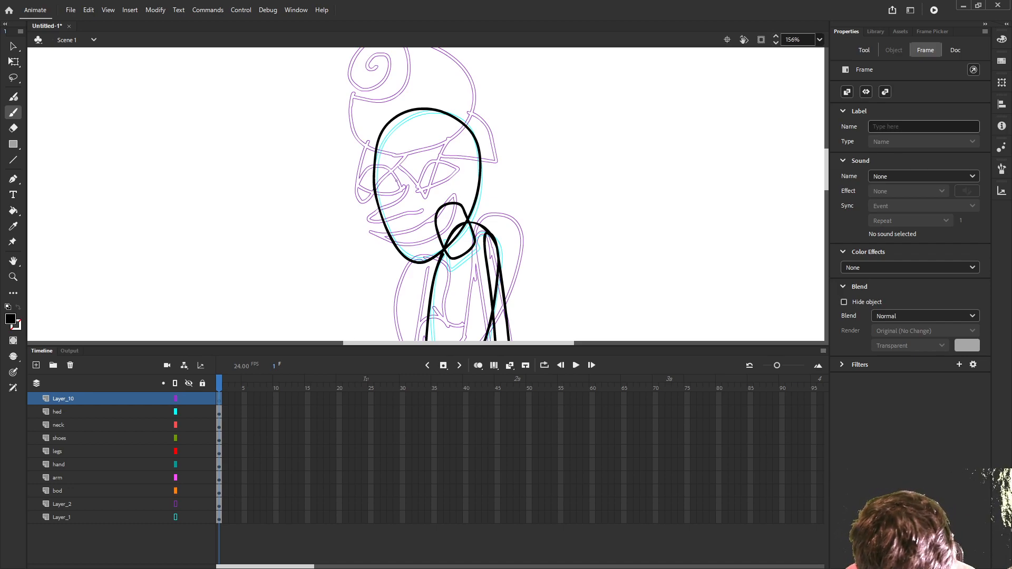
{"action": "mouse_move", "coordinate": [401, 188]}
{"action": "left_mouse_down"}
{"action": "mouse_move", "coordinate": [390, 165]}
{"action": "mouse_move", "coordinate": [371, 161]}
{"action": "mouse_move", "coordinate": [360, 182]}
{"action": "mouse_move", "coordinate": [400, 186]}
{"action": "left_mouse_up"}
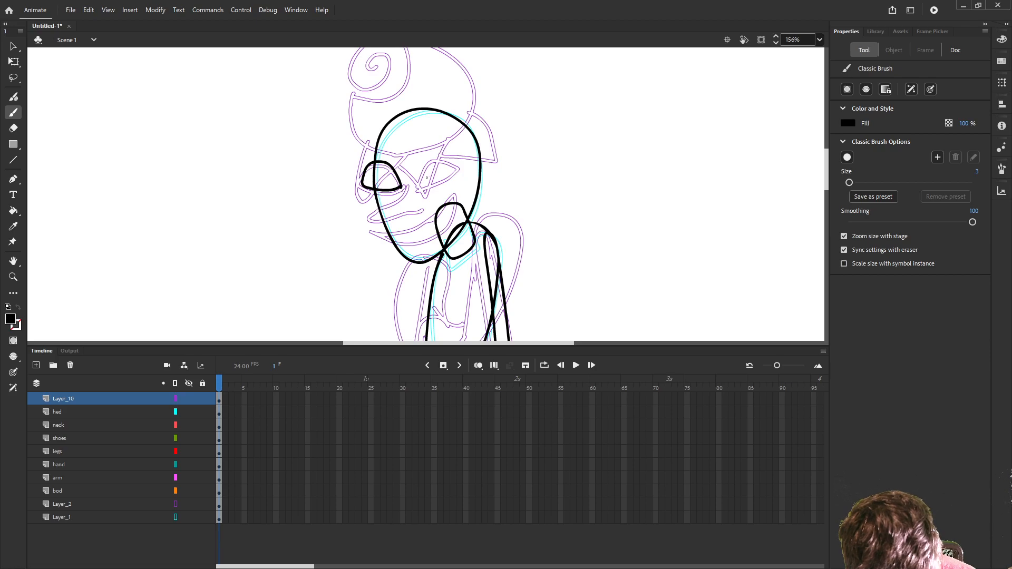
{"action": "mouse_move", "coordinate": [420, 183]}
{"action": "left_mouse_down"}
{"action": "mouse_move", "coordinate": [439, 153]}
{"action": "mouse_move", "coordinate": [456, 175]}
{"action": "mouse_move", "coordinate": [435, 182]}
{"action": "left_mouse_up"}
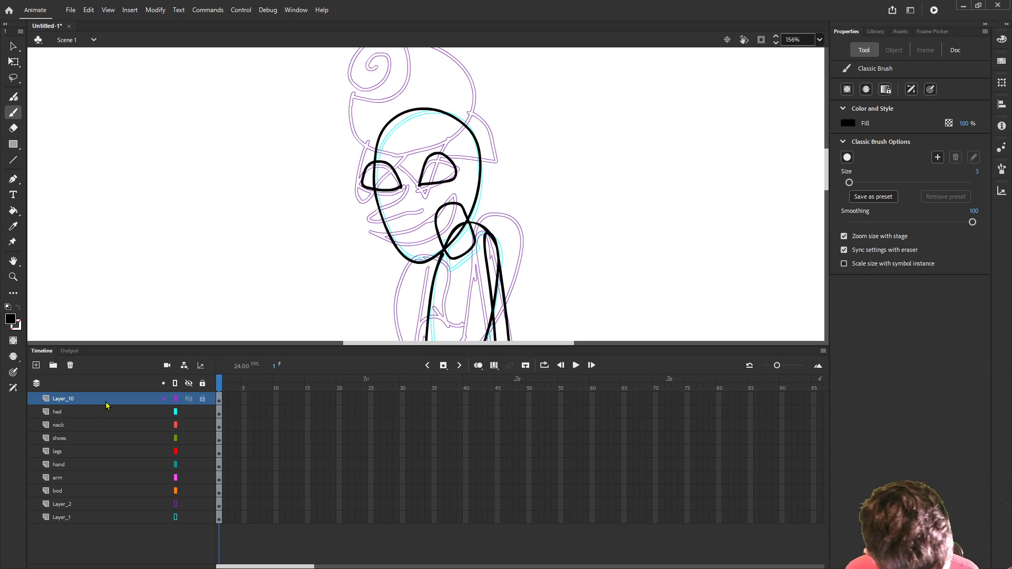
{"action": "double_click", "coordinate": [72, 399]}
{"action": "type", "text": "eyes"}
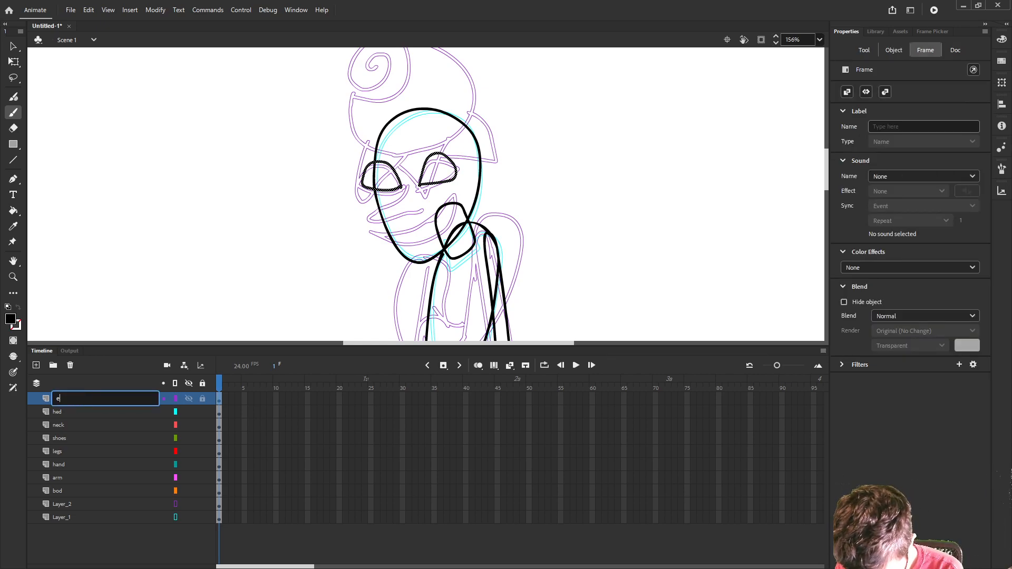
{"action": "key", "text": "Return"}
- Add a layer above the eyes, brush a long pointed nose between and below them, and name the layer nose
{"action": "left_click", "coordinate": [36, 365]}
{"action": "left_click", "coordinate": [58, 401]}
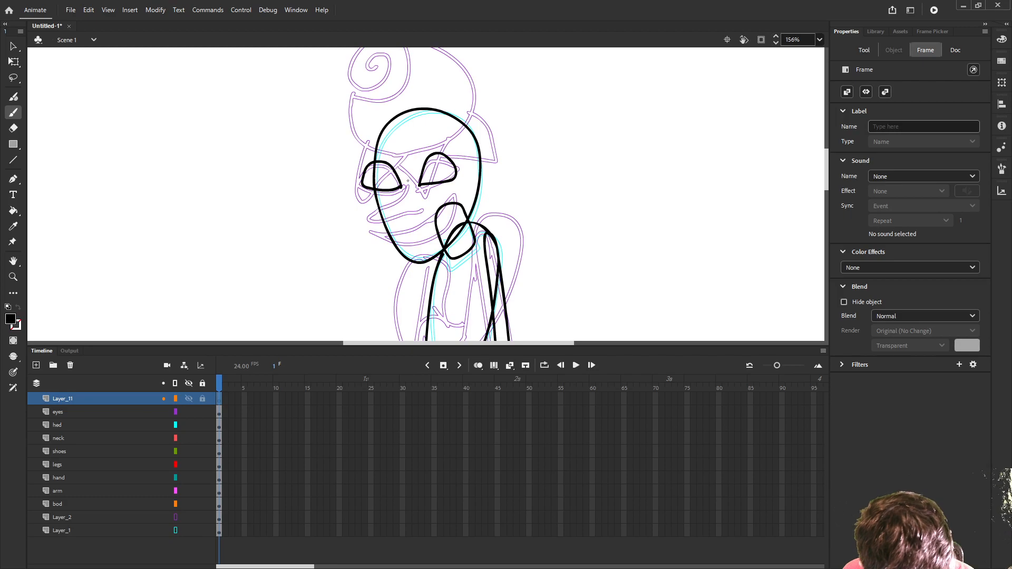
{"action": "mouse_move", "coordinate": [406, 184]}
{"action": "left_mouse_down"}
{"action": "mouse_move", "coordinate": [371, 216]}
{"action": "mouse_move", "coordinate": [409, 213]}
{"action": "mouse_move", "coordinate": [423, 202]}
{"action": "mouse_move", "coordinate": [416, 187]}
{"action": "left_mouse_up"}
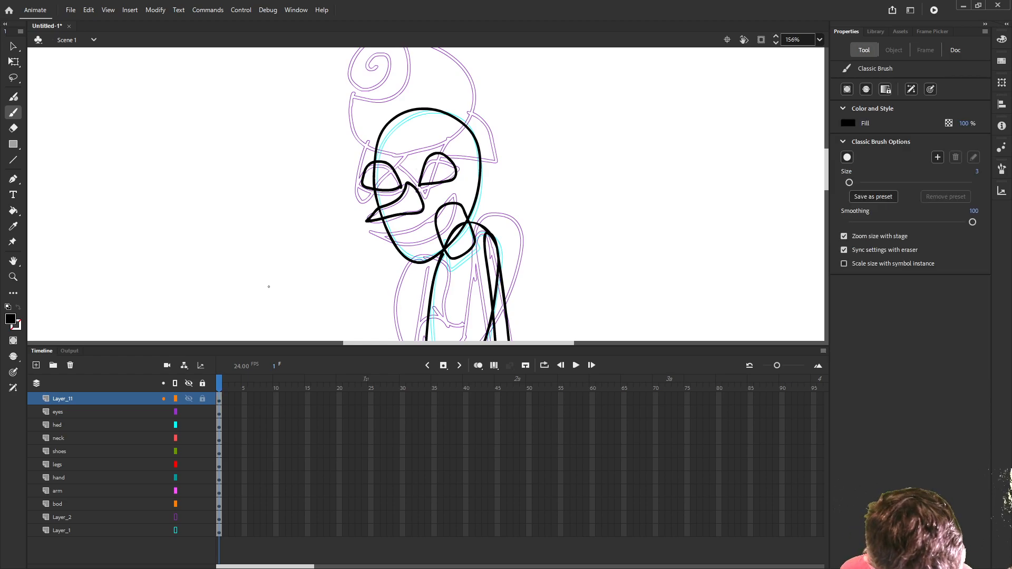
{"action": "double_click", "coordinate": [139, 400]}
{"action": "type", "text": "nose"}
{"action": "key", "text": "Return"}
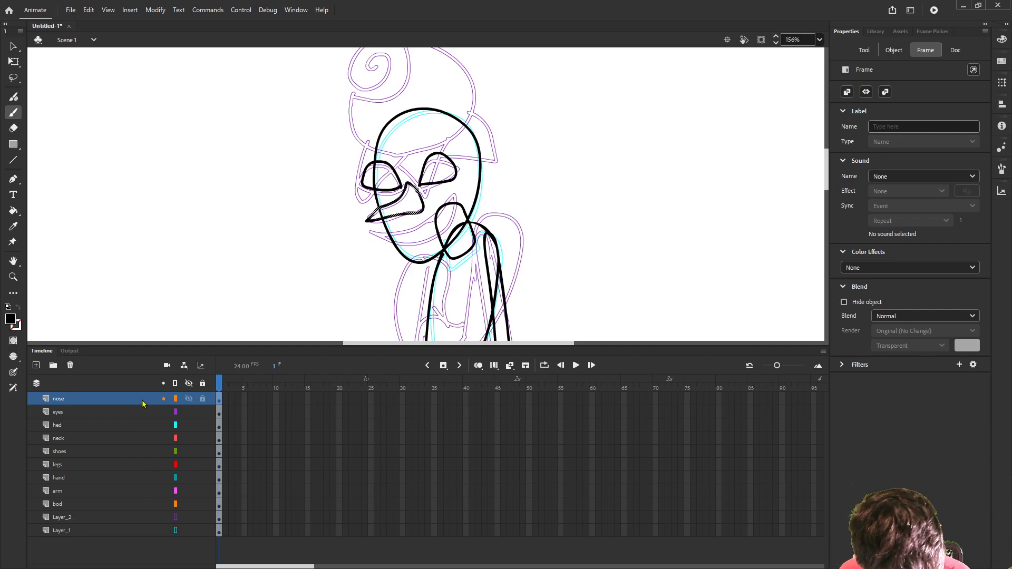
- Add a layer above the nose and brush a wide, open crescent grin with pointed corners below it
{"action": "left_click", "coordinate": [36, 365]}
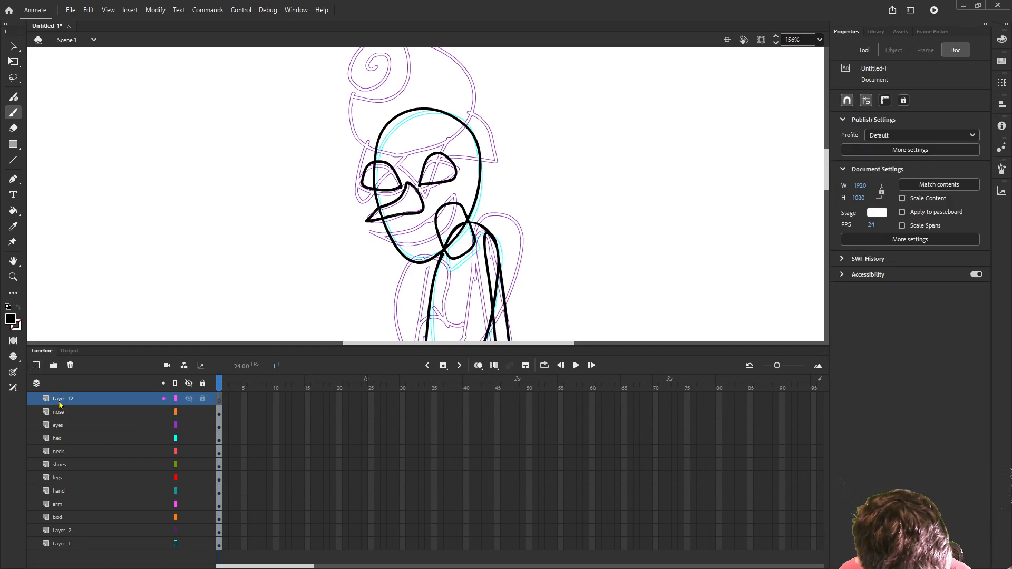
{"action": "left_click", "coordinate": [60, 403]}
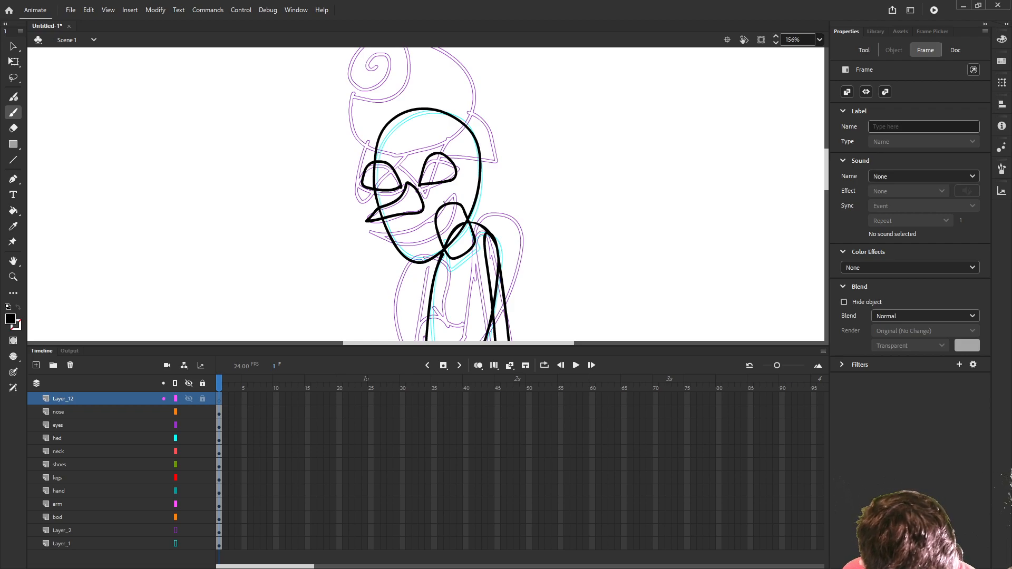
{"action": "mouse_move", "coordinate": [455, 188]}
{"action": "left_mouse_down"}
{"action": "mouse_move", "coordinate": [422, 219]}
{"action": "mouse_move", "coordinate": [388, 224]}
{"action": "mouse_move", "coordinate": [421, 246]}
{"action": "mouse_move", "coordinate": [443, 241]}
{"action": "mouse_move", "coordinate": [457, 185]}
{"action": "left_mouse_up"}
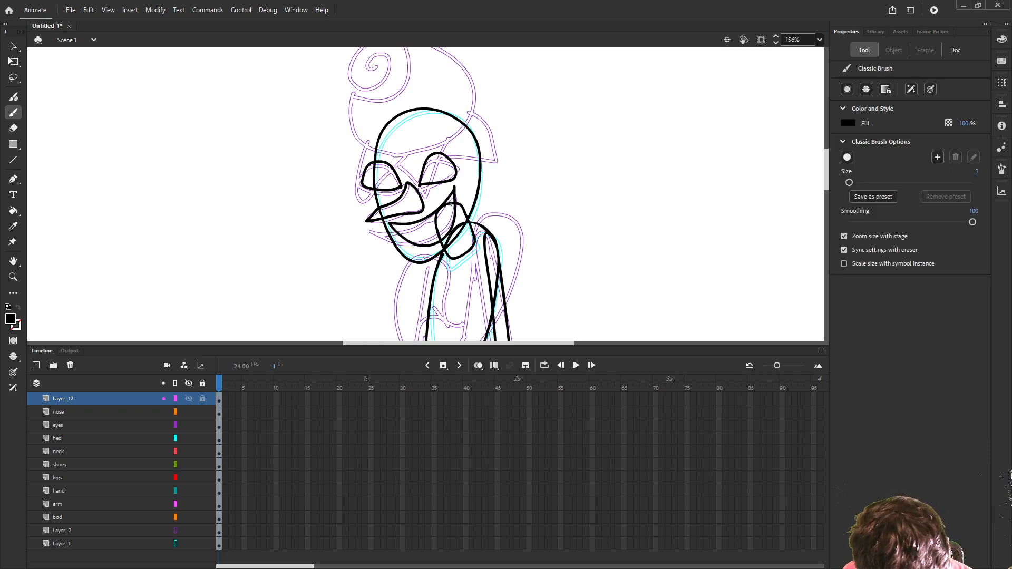
- Try different arrangements of jagged, pointed teeth inside the grin, undoing each attempt
{"action": "mouse_move", "coordinate": [443, 207]}
{"action": "left_mouse_down"}
{"action": "mouse_move", "coordinate": [445, 229]}
{"action": "mouse_move", "coordinate": [424, 220]}
{"action": "mouse_move", "coordinate": [411, 243]}
{"action": "left_mouse_up"}
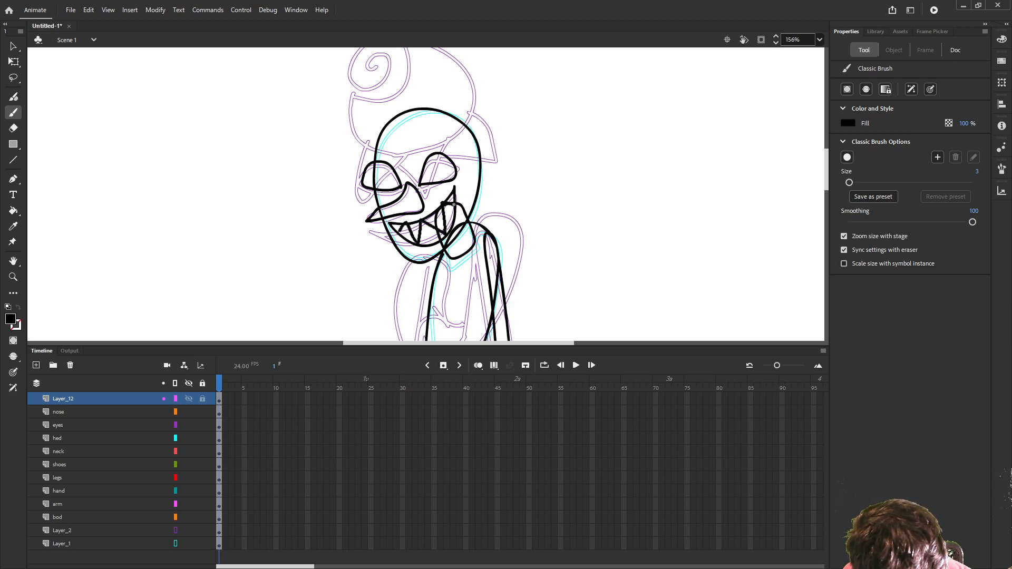
{"action": "key", "text": "ctrl+z"}
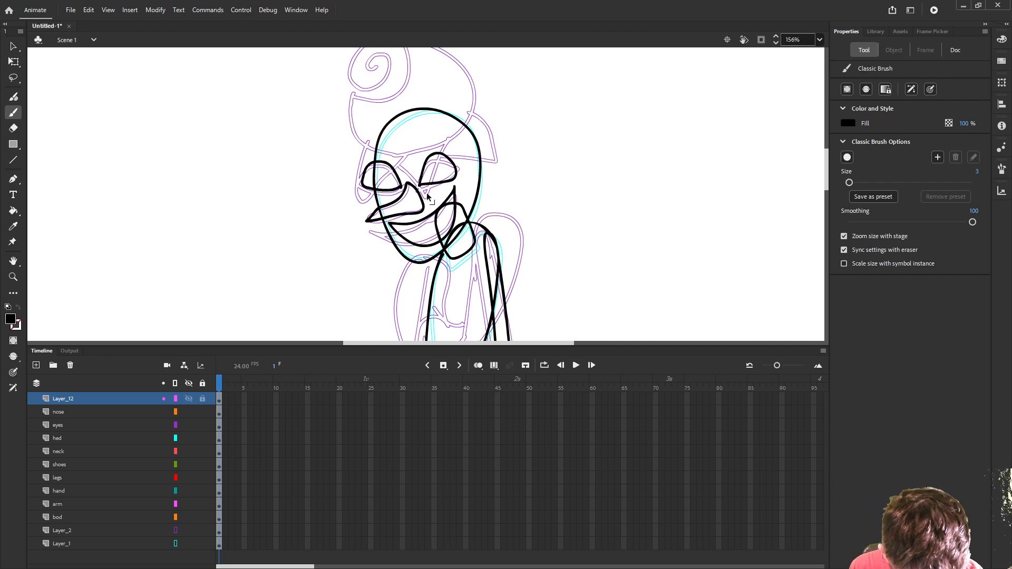
{"action": "mouse_move", "coordinate": [405, 227]}
{"action": "left_mouse_down"}
{"action": "mouse_move", "coordinate": [418, 242]}
{"action": "mouse_move", "coordinate": [427, 219]}
{"action": "mouse_move", "coordinate": [438, 232]}
{"action": "mouse_move", "coordinate": [441, 208]}
{"action": "left_mouse_up"}
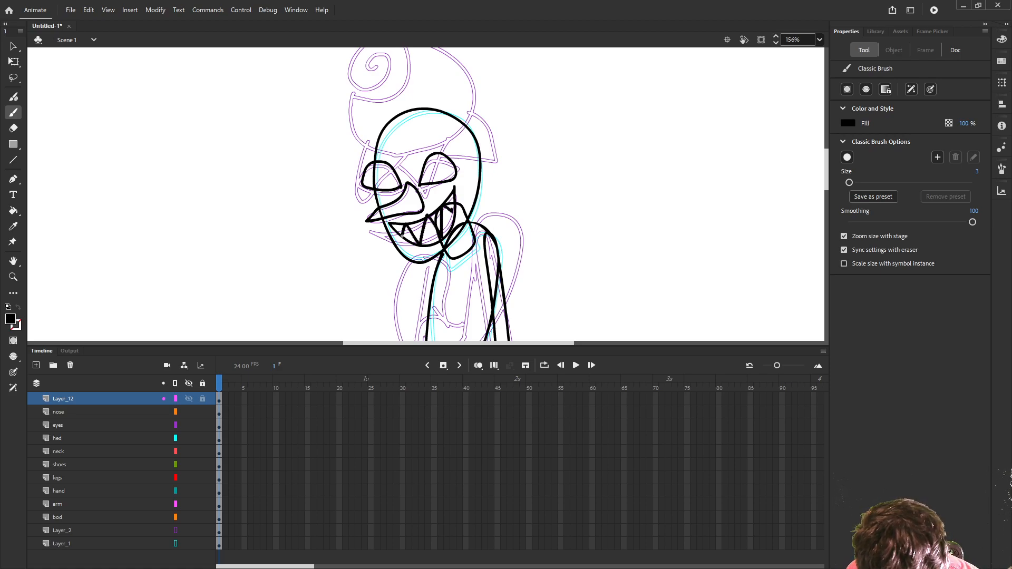
{"action": "left_click_drag", "start_coordinate": [402, 236], "coordinate": [402, 237]}
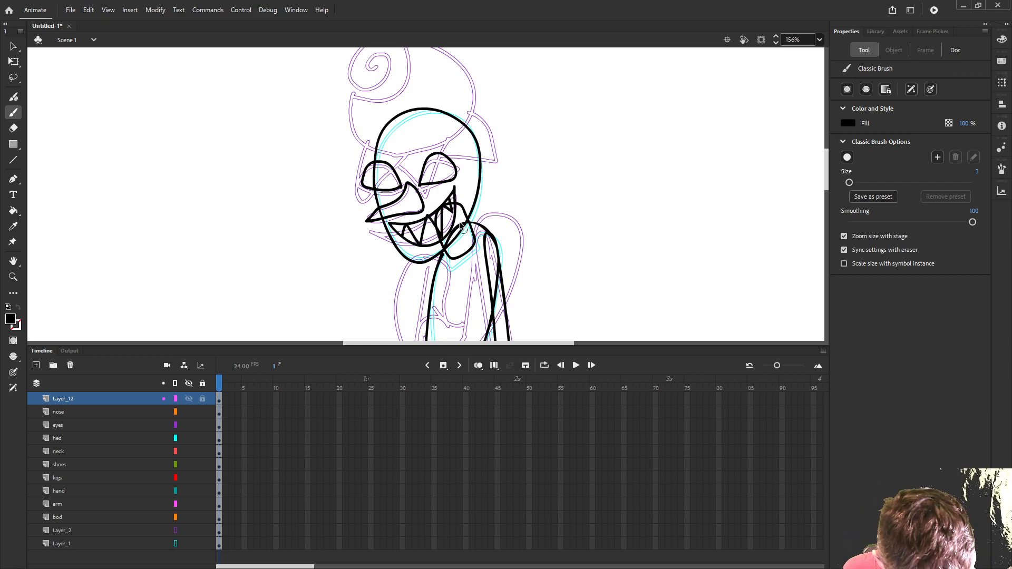
{"action": "scroll", "coordinate": [460, 225], "scroll_direction": "up", "scroll_amount": 5}
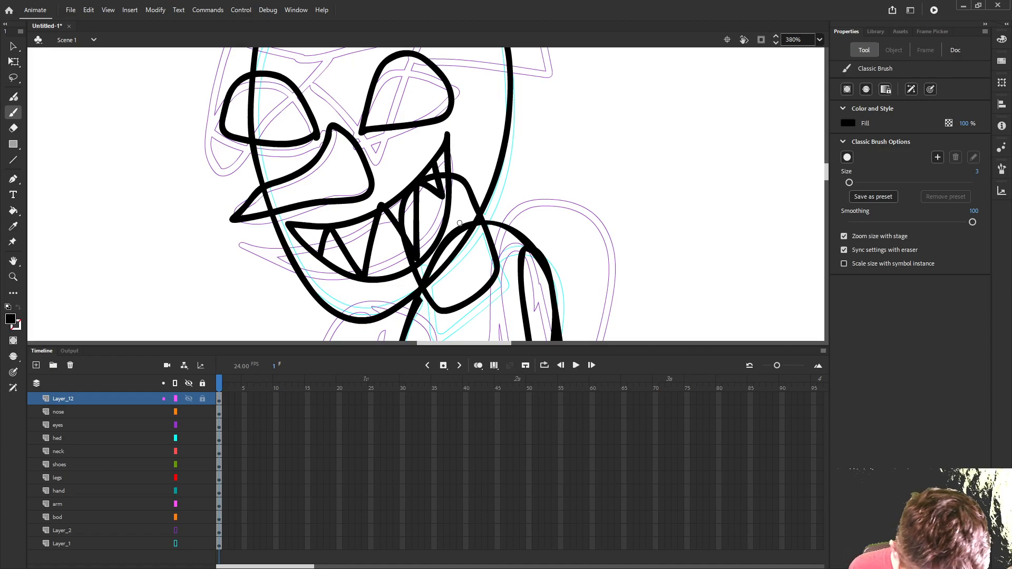
{"action": "key", "text": "ctrl+z"}
{"action": "mouse_move", "coordinate": [447, 176]}
{"action": "left_mouse_down"}
{"action": "mouse_move", "coordinate": [434, 169]}
{"action": "mouse_move", "coordinate": [440, 228]}
{"action": "mouse_move", "coordinate": [406, 205]}
{"action": "mouse_move", "coordinate": [394, 227]}
{"action": "mouse_move", "coordinate": [389, 276]}
{"action": "mouse_move", "coordinate": [339, 227]}
{"action": "mouse_move", "coordinate": [324, 260]}
{"action": "mouse_move", "coordinate": [308, 226]}
{"action": "left_mouse_up"}
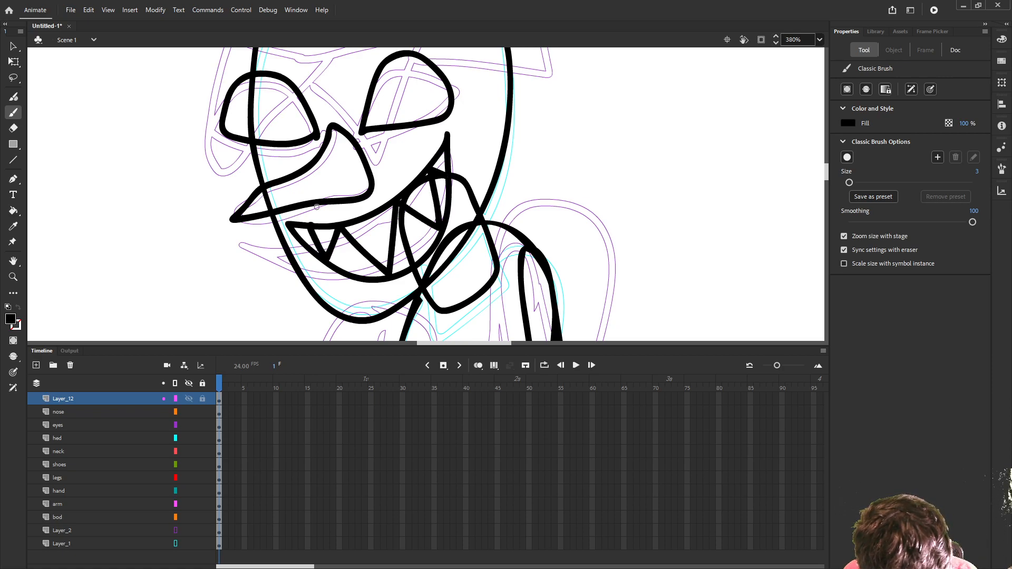
{"action": "key", "text": "ctrl+z"}
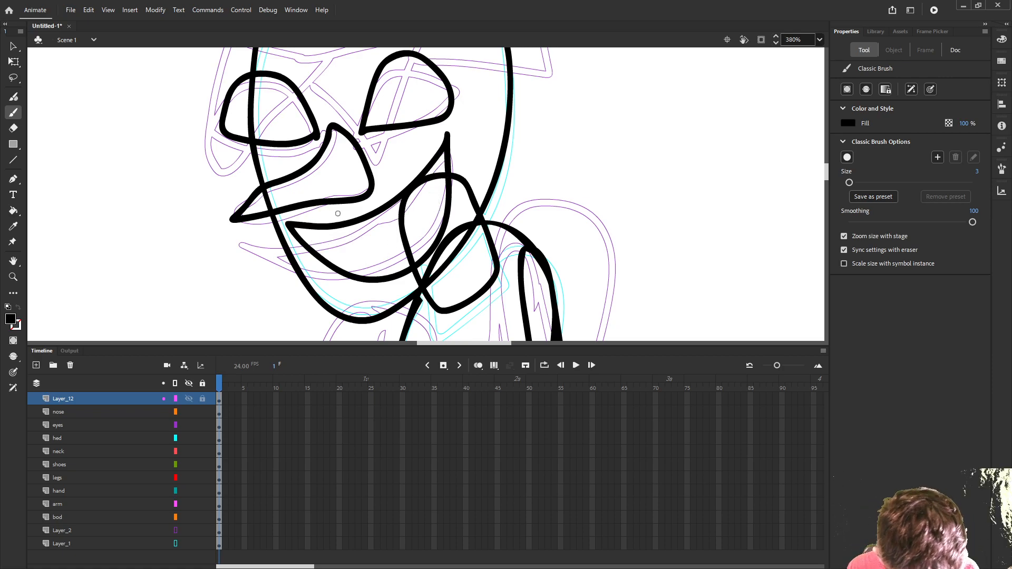
- Brush a zigzag row of pointed teeth across the inside of the grin and name the layer mouth
{"action": "mouse_move", "coordinate": [309, 226]}
{"action": "left_mouse_down"}
{"action": "mouse_move", "coordinate": [333, 263]}
{"action": "mouse_move", "coordinate": [348, 228]}
{"action": "mouse_move", "coordinate": [381, 273]}
{"action": "mouse_move", "coordinate": [397, 203]}
{"action": "mouse_move", "coordinate": [436, 229]}
{"action": "mouse_move", "coordinate": [425, 180]}
{"action": "mouse_move", "coordinate": [445, 182]}
{"action": "left_mouse_up"}
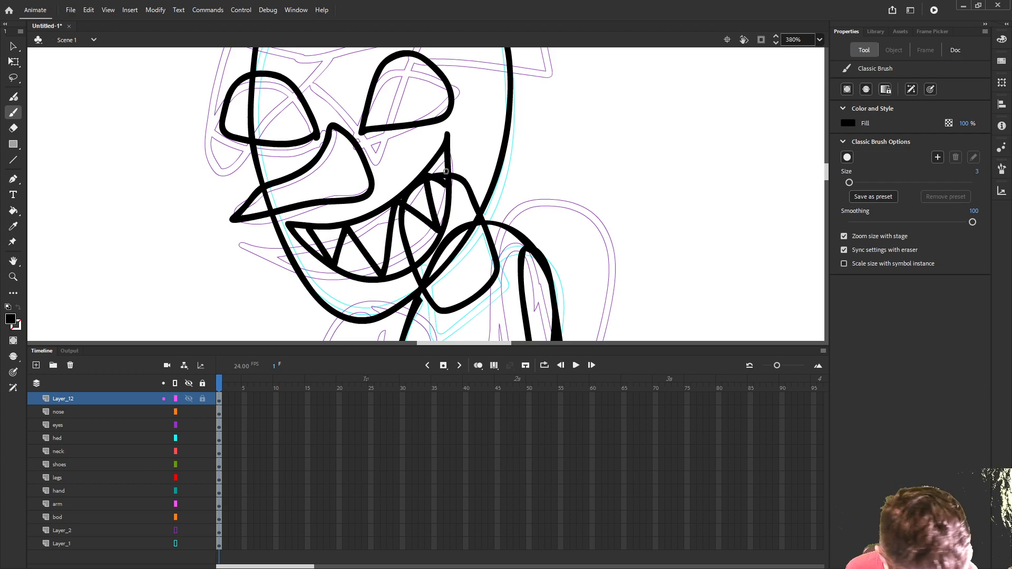
{"action": "scroll", "coordinate": [404, 208], "scroll_direction": "down", "scroll_amount": 2}
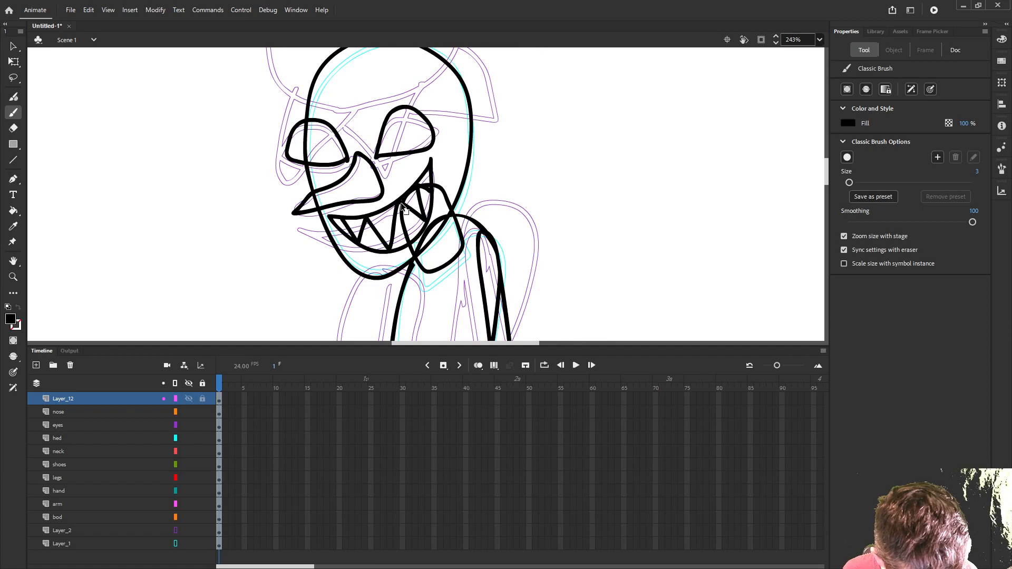
{"action": "scroll", "coordinate": [403, 209], "scroll_direction": "down", "scroll_amount": 2}
{"action": "scroll", "coordinate": [390, 228], "scroll_direction": "up", "scroll_amount": 2}
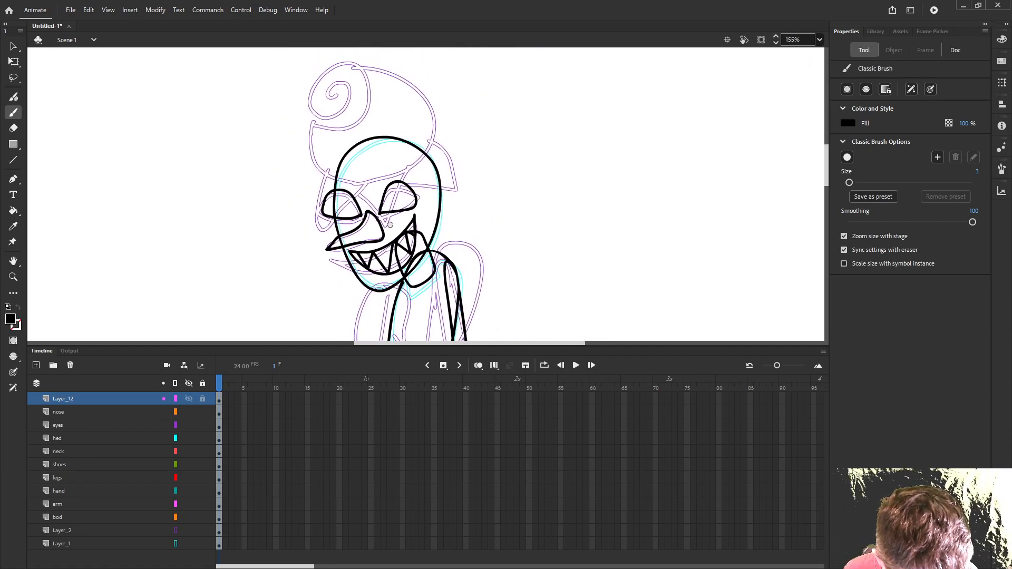
{"action": "double_click", "coordinate": [74, 399]}
{"action": "type", "text": "mouth"}
{"action": "key", "text": "Return"}
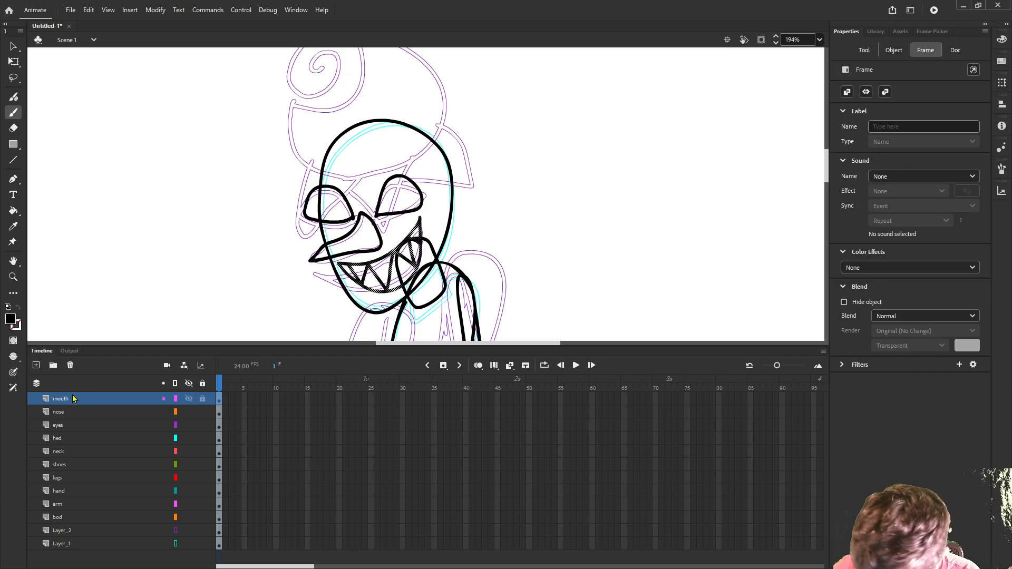
- Add a layer above the mouth, brush leaves capping the head with pointed side tips and a peak between the eyes, and name it leaves
{"action": "left_click", "coordinate": [36, 365]}
{"action": "left_click", "coordinate": [58, 402]}
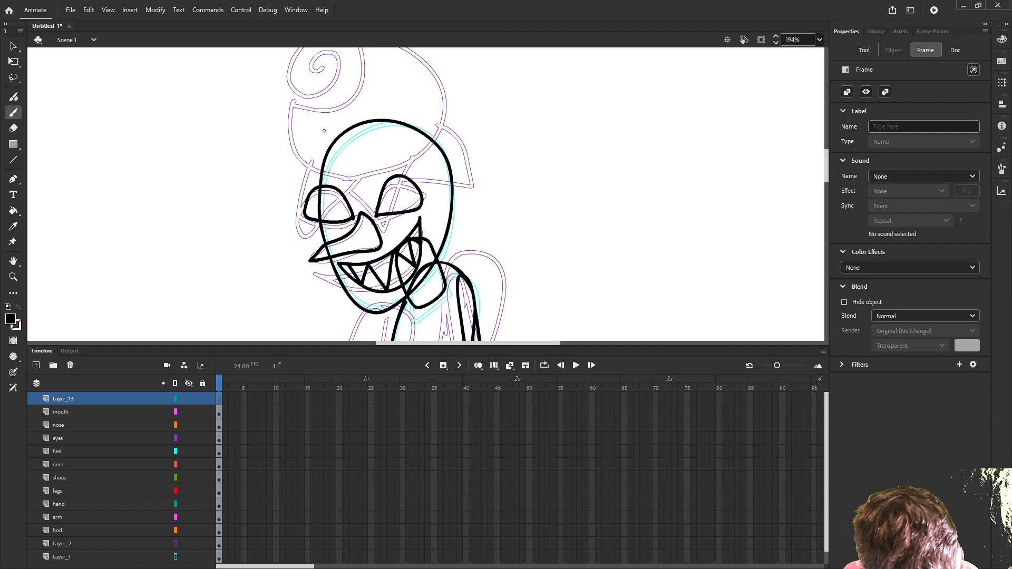
{"action": "mouse_move", "coordinate": [327, 129]}
{"action": "left_mouse_down"}
{"action": "mouse_move", "coordinate": [278, 154]}
{"action": "mouse_move", "coordinate": [263, 181]}
{"action": "mouse_move", "coordinate": [318, 167]}
{"action": "mouse_move", "coordinate": [343, 210]}
{"action": "mouse_move", "coordinate": [373, 183]}
{"action": "mouse_move", "coordinate": [423, 213]}
{"action": "mouse_move", "coordinate": [430, 159]}
{"action": "mouse_move", "coordinate": [489, 169]}
{"action": "mouse_move", "coordinate": [468, 132]}
{"action": "mouse_move", "coordinate": [427, 102]}
{"action": "mouse_move", "coordinate": [329, 128]}
{"action": "left_mouse_up"}
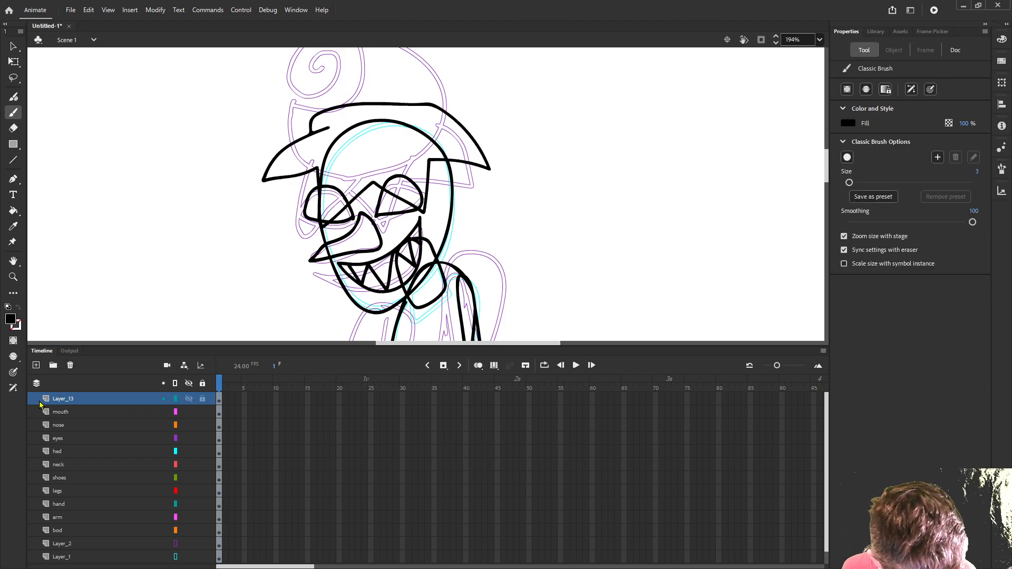
{"action": "double_click", "coordinate": [64, 398]}
{"action": "type", "text": "leaves"}
{"action": "key", "text": "Return"}
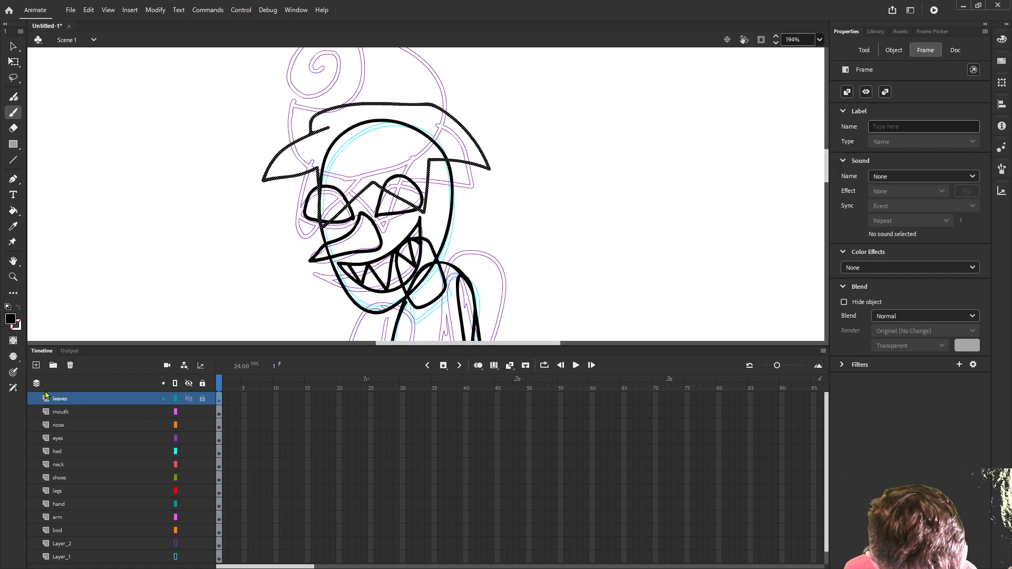
- Add a layer above the leaves and brush a rose on the head: a spiral inside an oval, with a large rounded body behind it
{"action": "left_click", "coordinate": [36, 364]}
{"action": "left_click", "coordinate": [69, 402]}
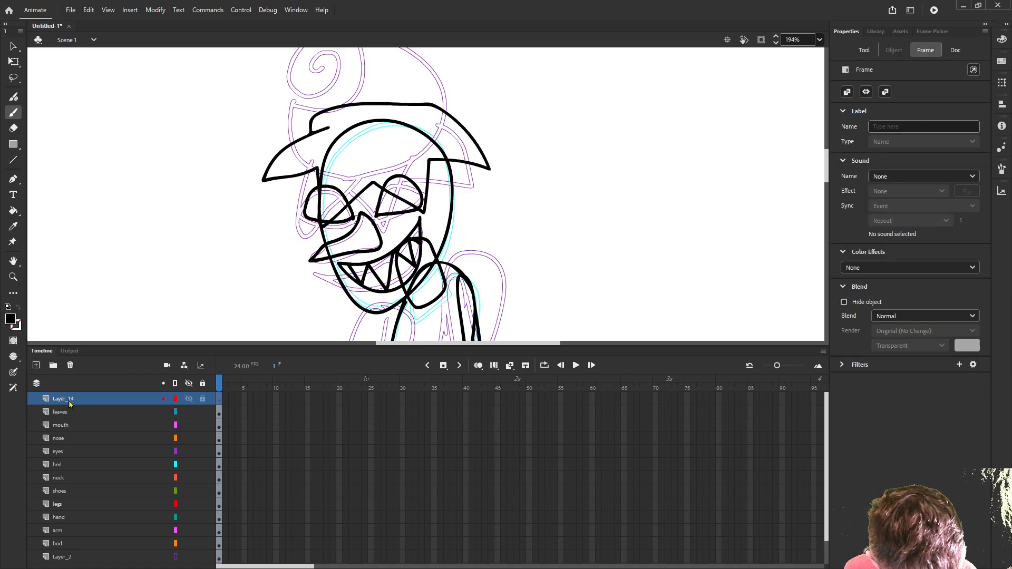
{"action": "scroll", "coordinate": [302, 168], "scroll_direction": "up", "scroll_amount": 3}
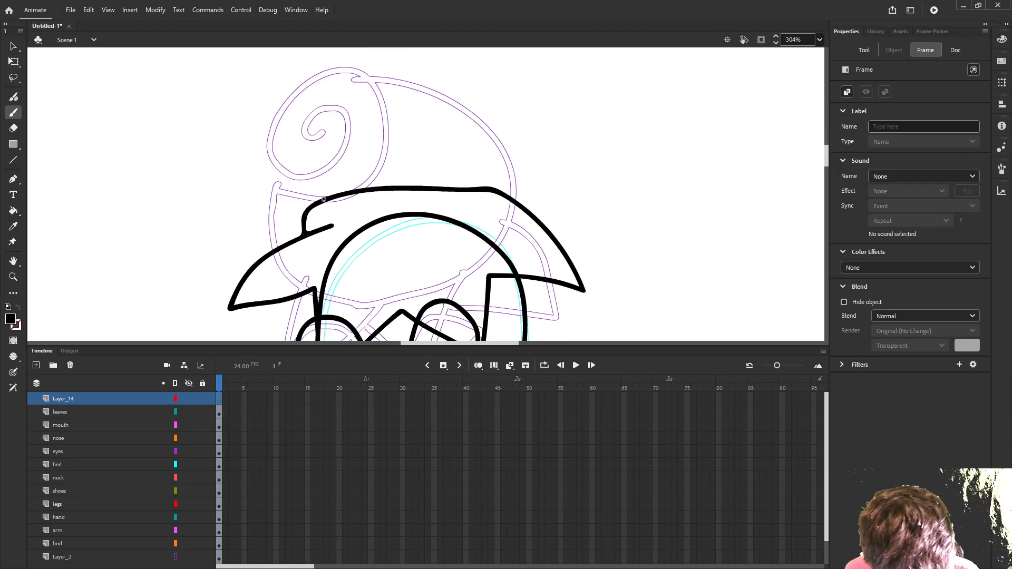
{"action": "mouse_move", "coordinate": [271, 162]}
{"action": "left_mouse_down"}
{"action": "mouse_move", "coordinate": [287, 194]}
{"action": "mouse_move", "coordinate": [337, 198]}
{"action": "mouse_move", "coordinate": [404, 143]}
{"action": "mouse_move", "coordinate": [400, 82]}
{"action": "mouse_move", "coordinate": [352, 65]}
{"action": "mouse_move", "coordinate": [279, 98]}
{"action": "mouse_move", "coordinate": [266, 138]}
{"action": "mouse_move", "coordinate": [274, 169]}
{"action": "mouse_move", "coordinate": [312, 178]}
{"action": "mouse_move", "coordinate": [366, 152]}
{"action": "mouse_move", "coordinate": [374, 104]}
{"action": "mouse_move", "coordinate": [324, 88]}
{"action": "mouse_move", "coordinate": [290, 135]}
{"action": "mouse_move", "coordinate": [332, 142]}
{"action": "mouse_move", "coordinate": [334, 115]}
{"action": "mouse_move", "coordinate": [313, 113]}
{"action": "mouse_move", "coordinate": [311, 124]}
{"action": "mouse_move", "coordinate": [322, 122]}
{"action": "left_mouse_up"}
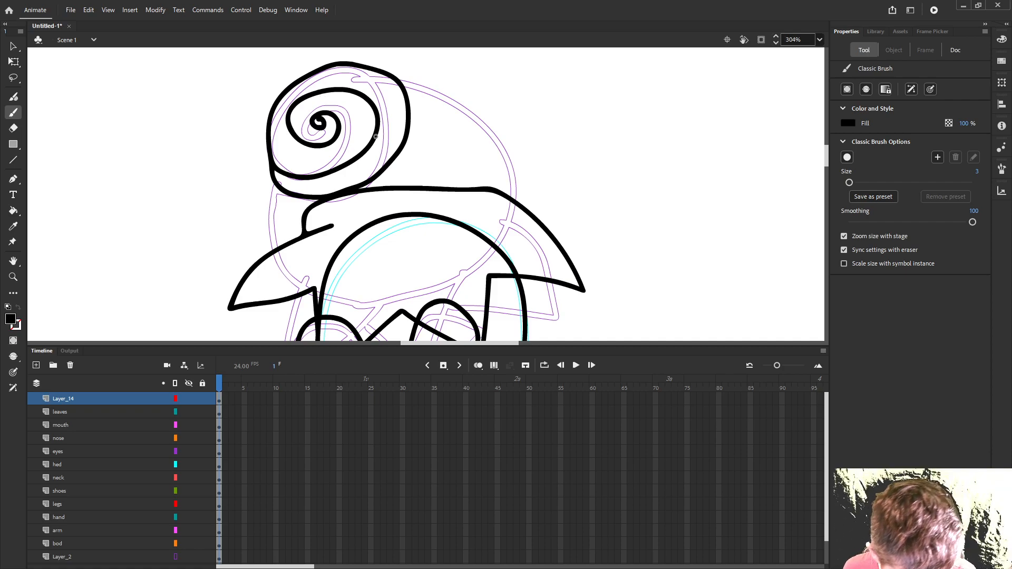
{"action": "mouse_move", "coordinate": [389, 74]}
{"action": "left_mouse_down"}
{"action": "mouse_move", "coordinate": [465, 101]}
{"action": "mouse_move", "coordinate": [514, 167]}
{"action": "mouse_move", "coordinate": [499, 243]}
{"action": "mouse_move", "coordinate": [468, 274]}
{"action": "mouse_move", "coordinate": [409, 301]}
{"action": "mouse_move", "coordinate": [352, 299]}
{"action": "mouse_move", "coordinate": [297, 264]}
{"action": "mouse_move", "coordinate": [273, 188]}
{"action": "left_mouse_up"}
{"action": "left_click_drag", "start_coordinate": [389, 73], "coordinate": [389, 74]}
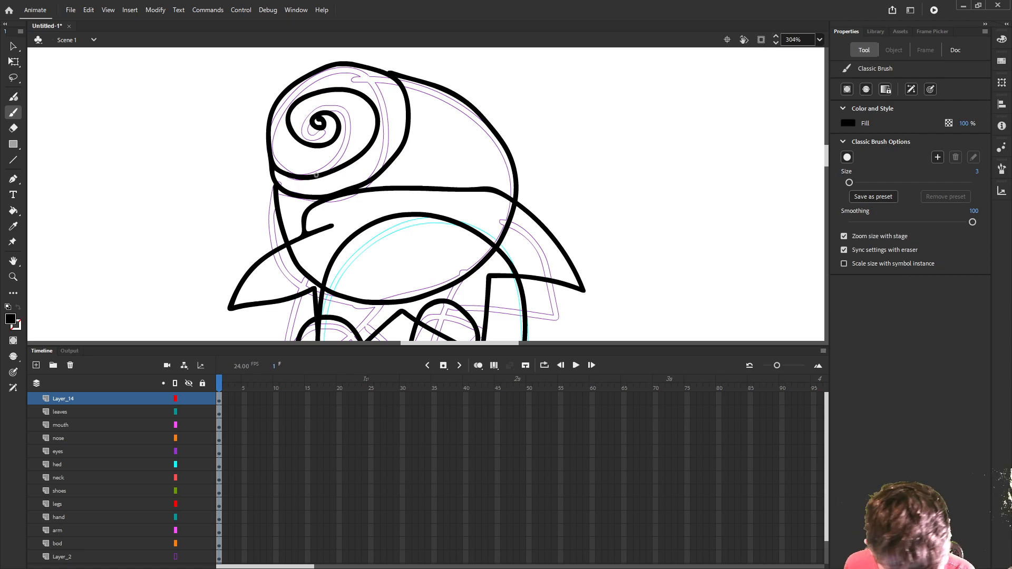
- Name the layer holding the flower drawing rose
{"action": "scroll", "coordinate": [305, 201], "scroll_direction": "down", "scroll_amount": 3}
{"action": "scroll", "coordinate": [284, 121], "scroll_direction": "down", "scroll_amount": 3}
{"action": "scroll", "coordinate": [295, 106], "scroll_direction": "down", "scroll_amount": 2}
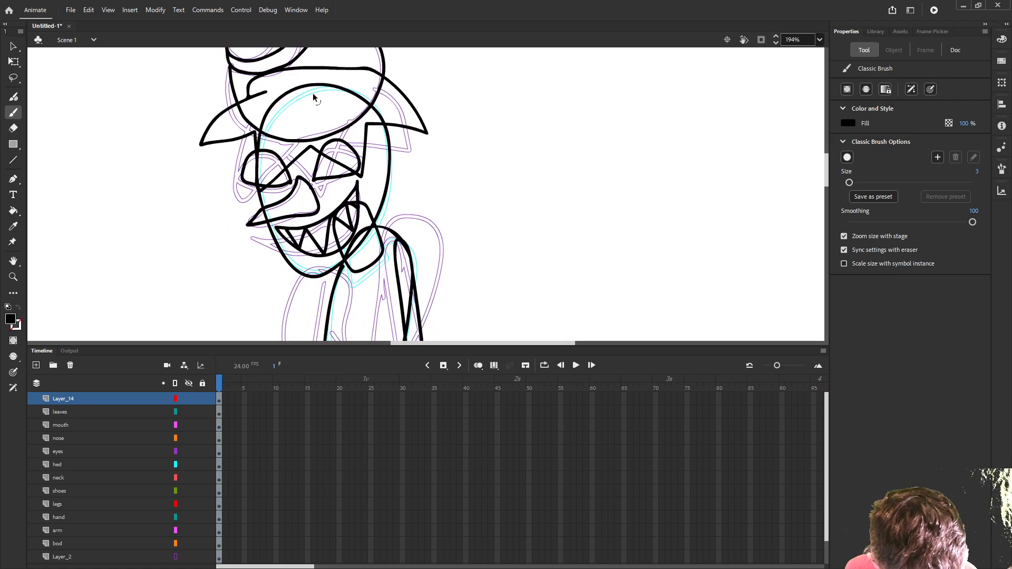
{"action": "scroll", "coordinate": [411, 191], "scroll_direction": "down", "scroll_amount": 1}
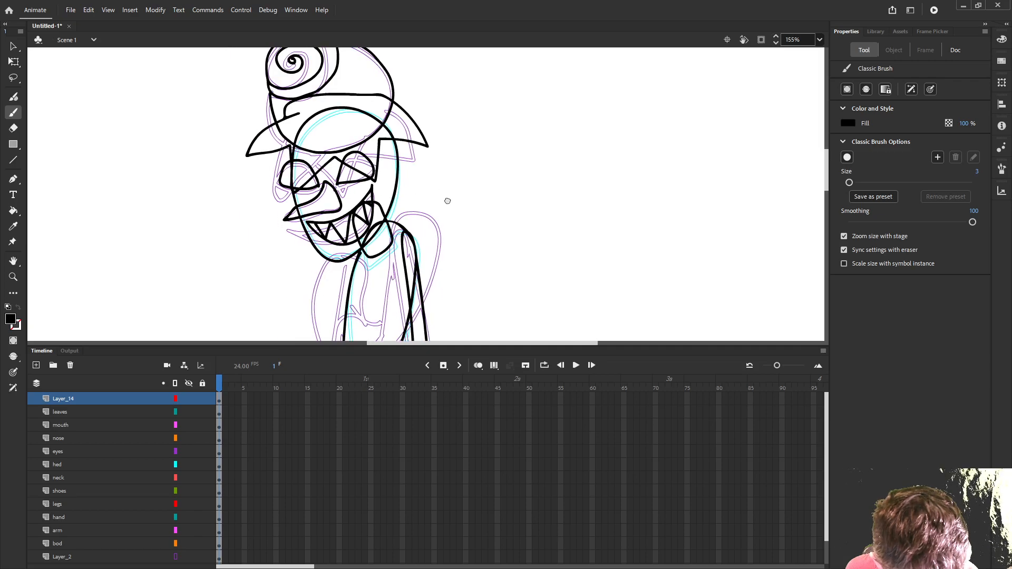
{"action": "scroll", "coordinate": [442, 196], "scroll_direction": "down", "scroll_amount": 1}
{"action": "double_click", "coordinate": [122, 400]}
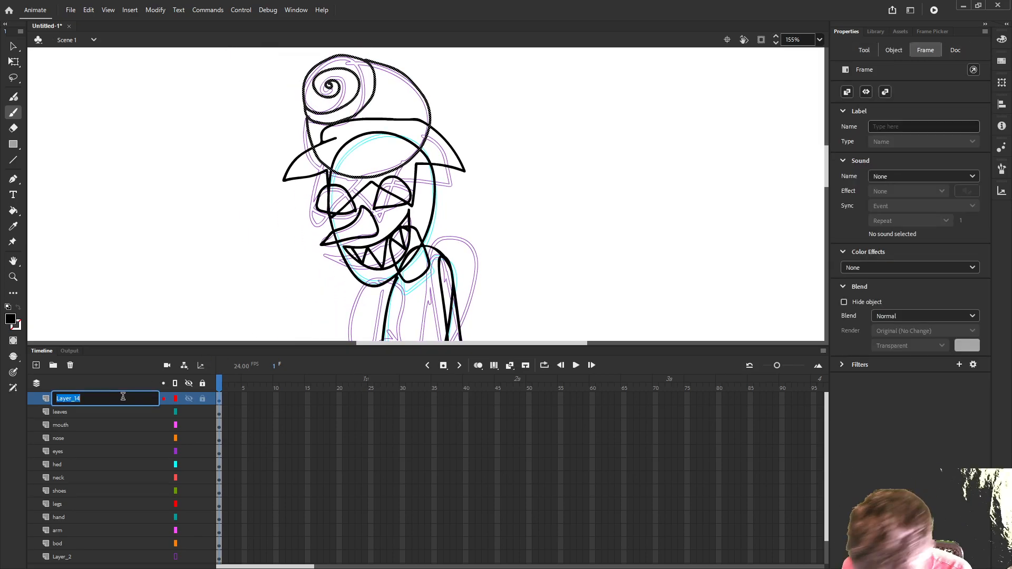
{"action": "type", "text": "rose"}
{"action": "key", "text": "Return"}
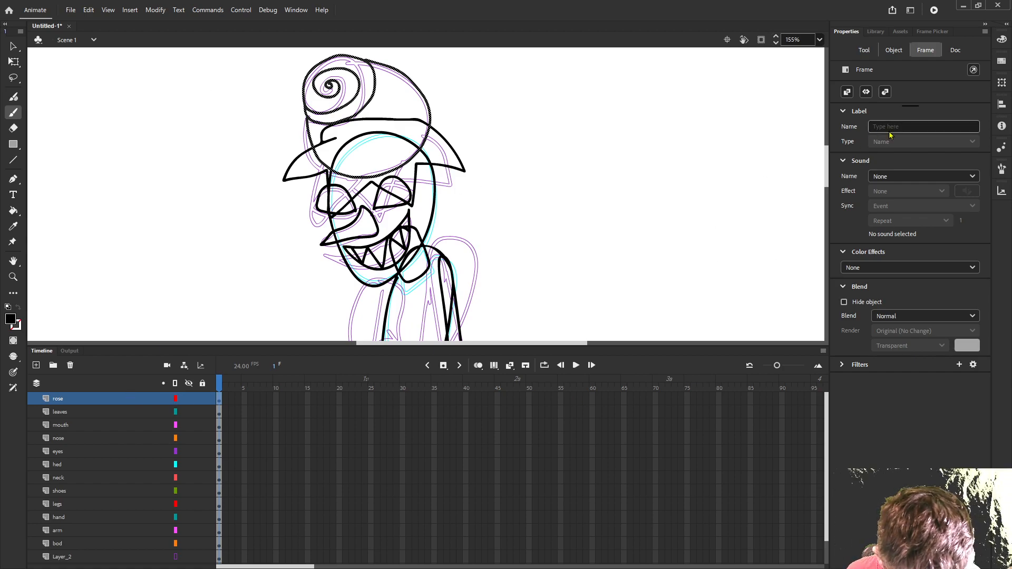
- Pick the light purple D388E0, undo its recolouring of the rose outline, and fill the rose's body with it
{"action": "left_click", "coordinate": [1003, 45]}
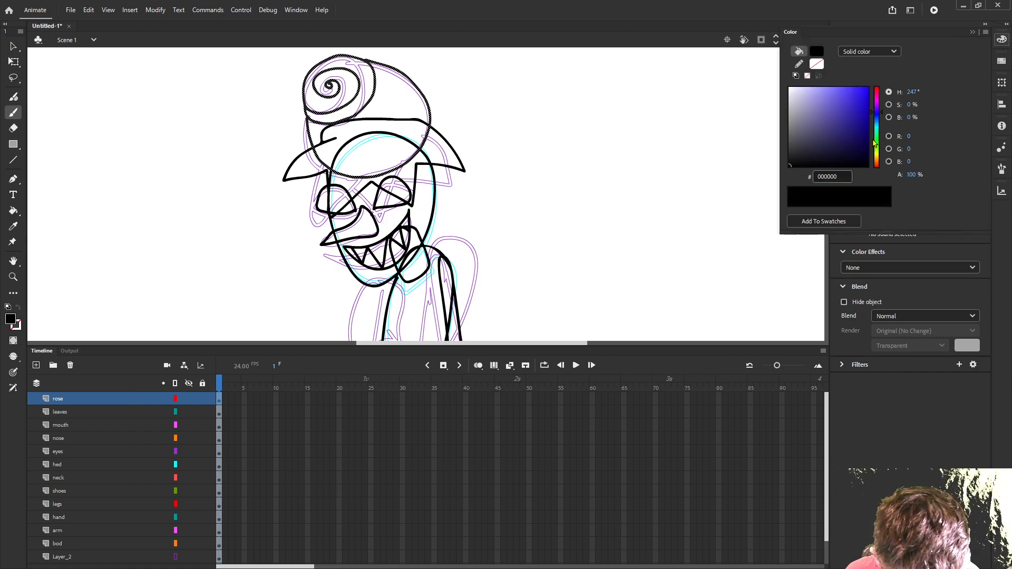
{"action": "left_click_drag", "start_coordinate": [879, 114], "coordinate": [820, 96]}
{"action": "key", "text": "k"}
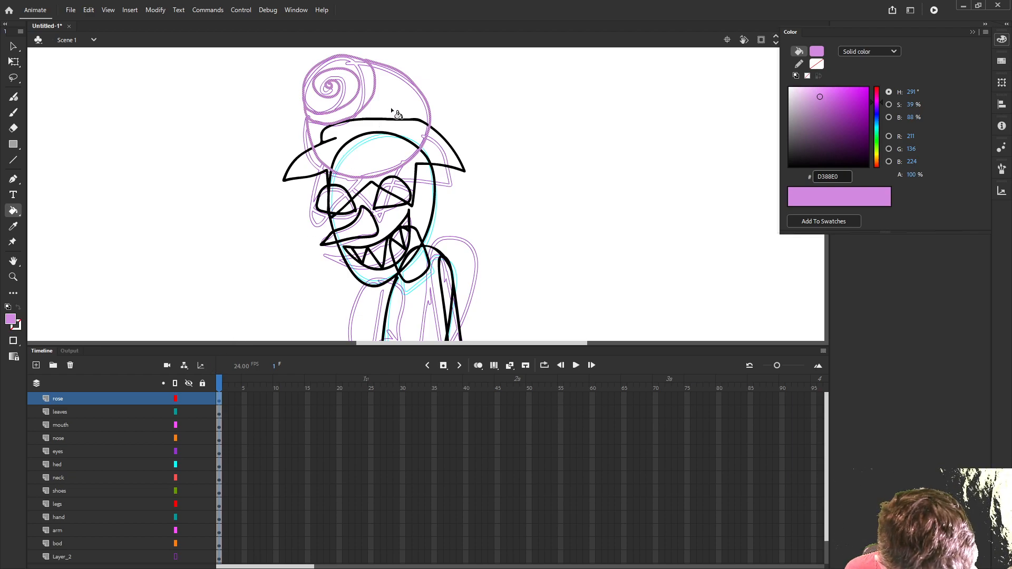
{"action": "key", "text": "ctrl+z"}
{"action": "left_click", "coordinate": [531, 97]}
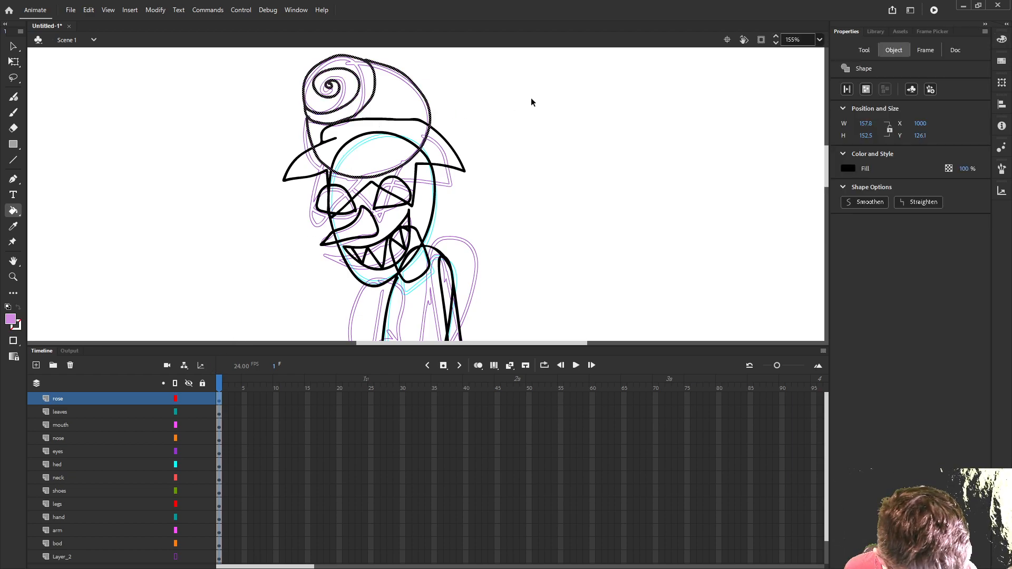
{"action": "left_click", "coordinate": [409, 108]}
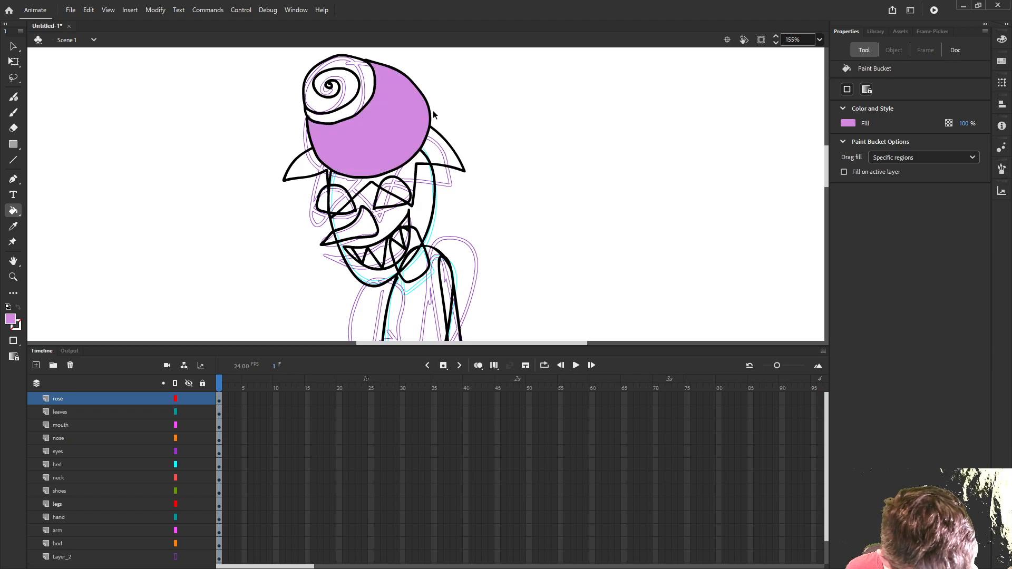
- Set the fill to a two-colour radial gradient running from pale lilac DDBEE7 at the centre to purple C08AD3 at the outer end
{"action": "scroll", "coordinate": [433, 110], "scroll_direction": "up", "scroll_amount": 5}
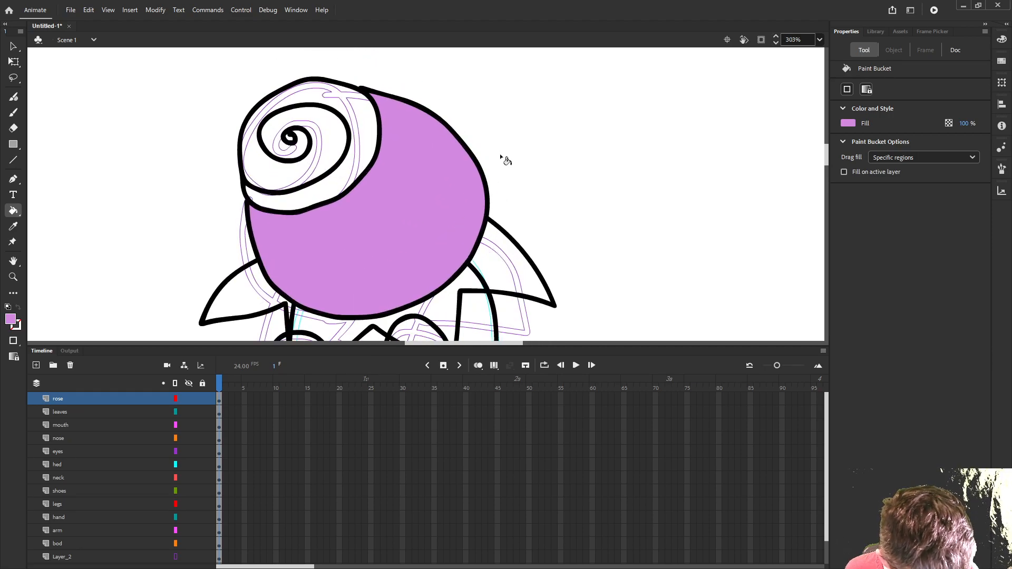
{"action": "left_click", "coordinate": [1001, 39]}
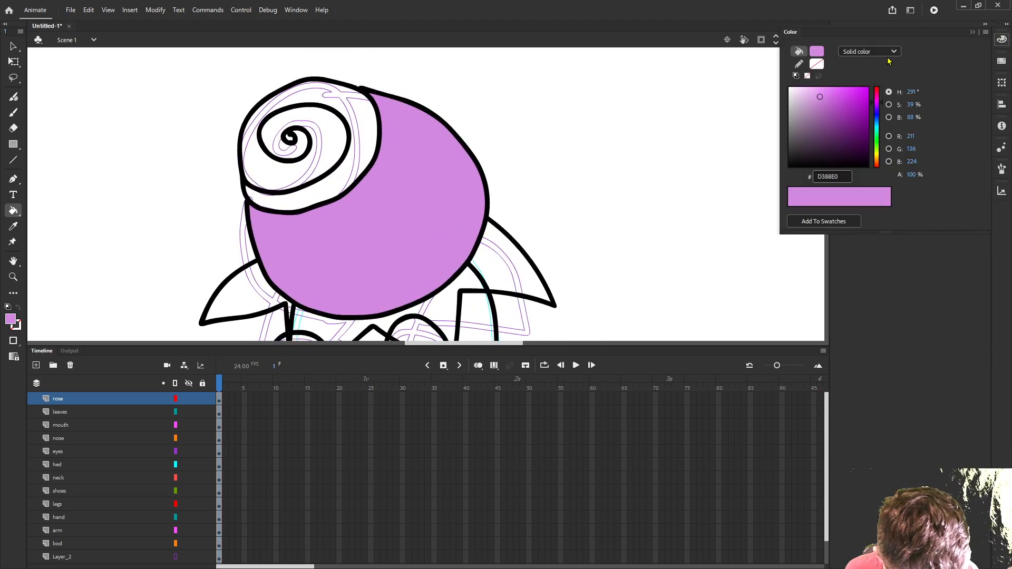
{"action": "left_click", "coordinate": [888, 52]}
{"action": "left_click", "coordinate": [859, 102]}
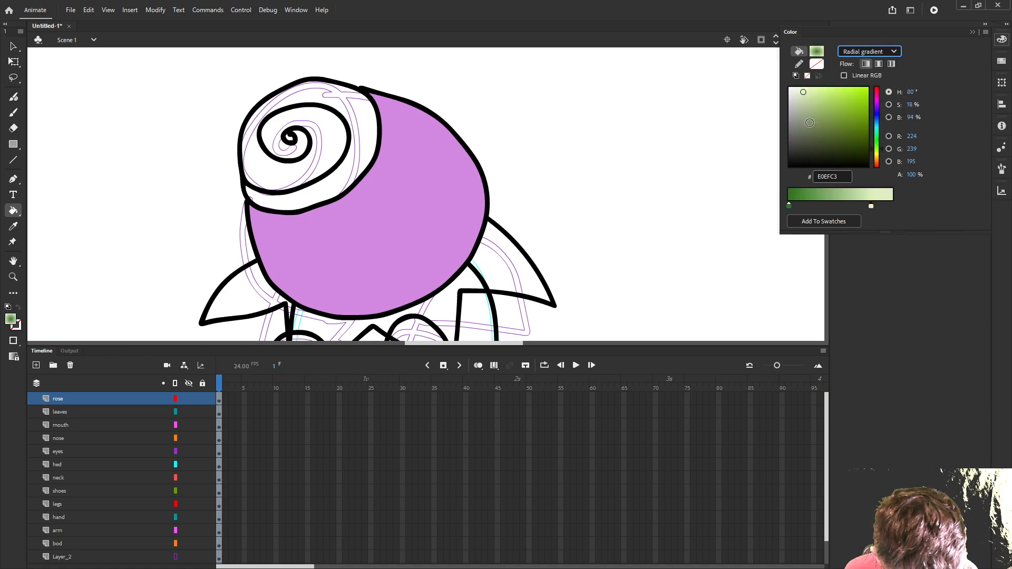
{"action": "left_click_drag", "start_coordinate": [878, 161], "coordinate": [877, 104]}
{"action": "left_click", "coordinate": [816, 101]}
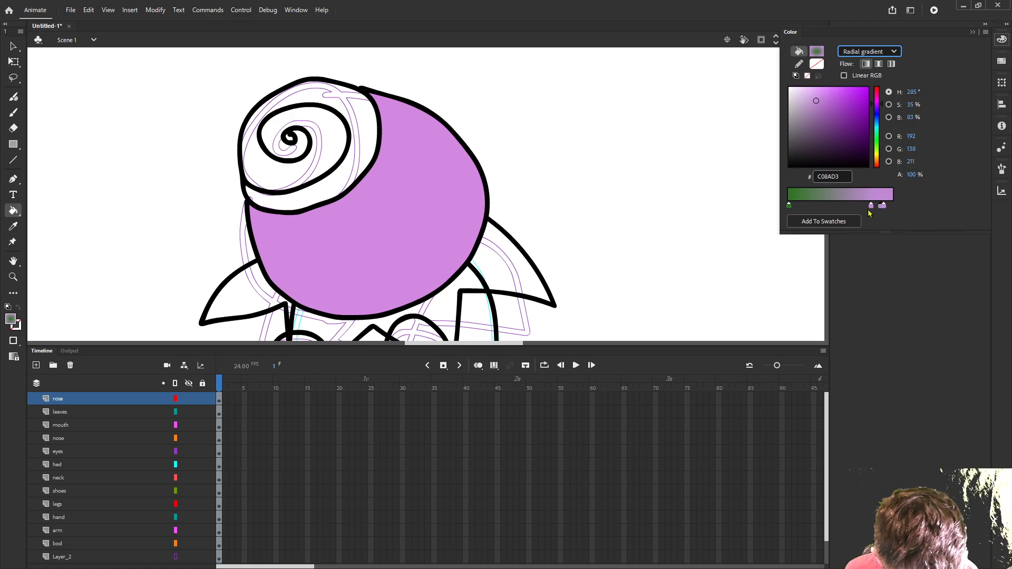
{"action": "left_click", "coordinate": [811, 206]}
{"action": "left_click_drag", "start_coordinate": [789, 206], "coordinate": [796, 232]}
{"action": "left_click_drag", "start_coordinate": [872, 207], "coordinate": [874, 222]}
{"action": "left_click_drag", "start_coordinate": [812, 207], "coordinate": [793, 207]}
{"action": "left_click_drag", "start_coordinate": [813, 99], "coordinate": [804, 95]}
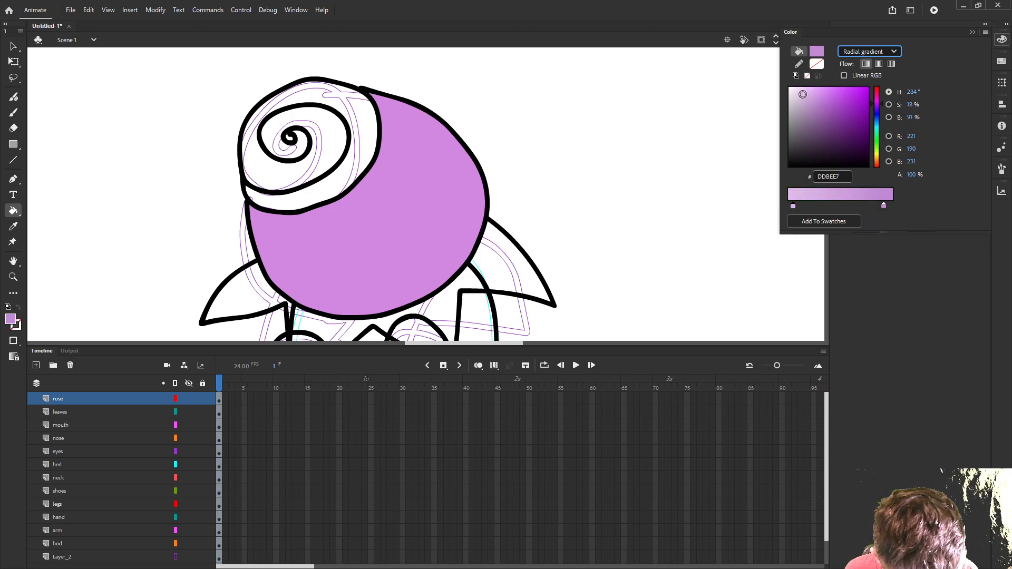
- Fill the rose's large body with the lilac radial gradient, placing its light centre near the upper right of the body
{"action": "left_click", "coordinate": [409, 198]}
{"action": "left_click", "coordinate": [343, 237]}
{"action": "left_click", "coordinate": [415, 198]}
{"action": "left_click", "coordinate": [451, 165]}
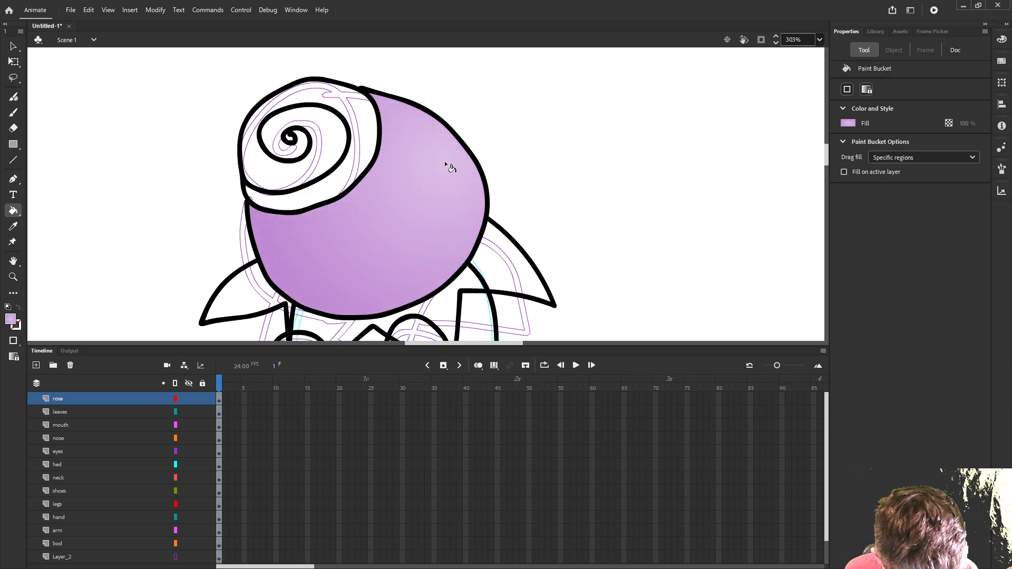
- Fill the rose's spiral oval with the radial gradient, trying different positions for its light centre around the curl
{"action": "left_click", "coordinate": [333, 149]}
{"action": "left_click", "coordinate": [332, 149]}
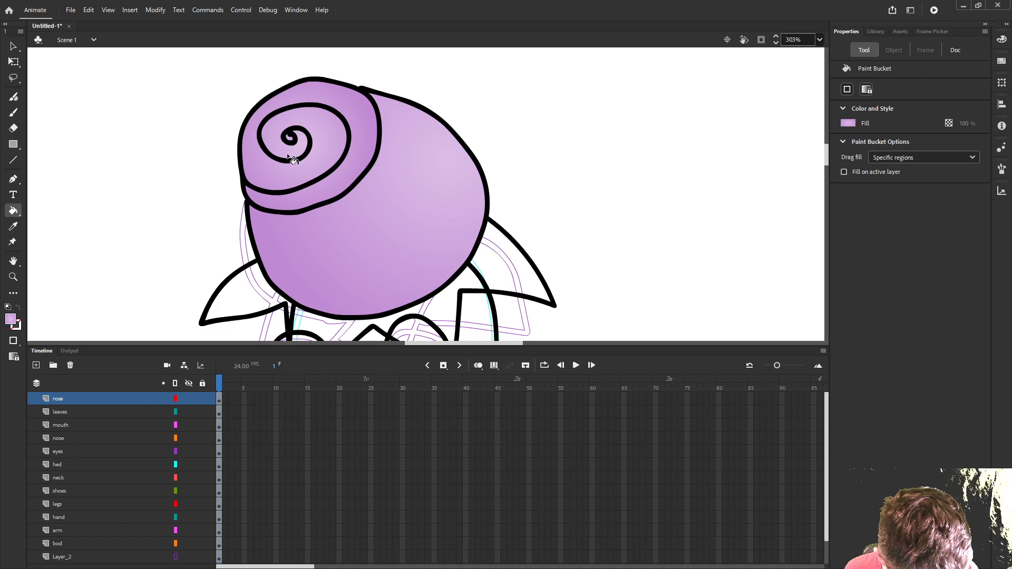
{"action": "left_click", "coordinate": [312, 153]}
{"action": "left_click", "coordinate": [269, 164]}
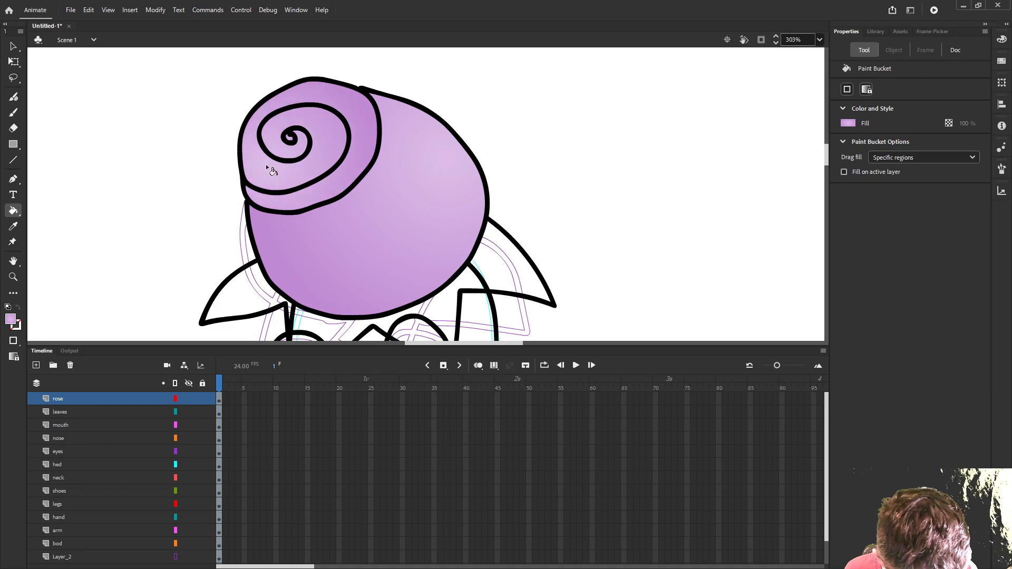
{"action": "left_click", "coordinate": [293, 143]}
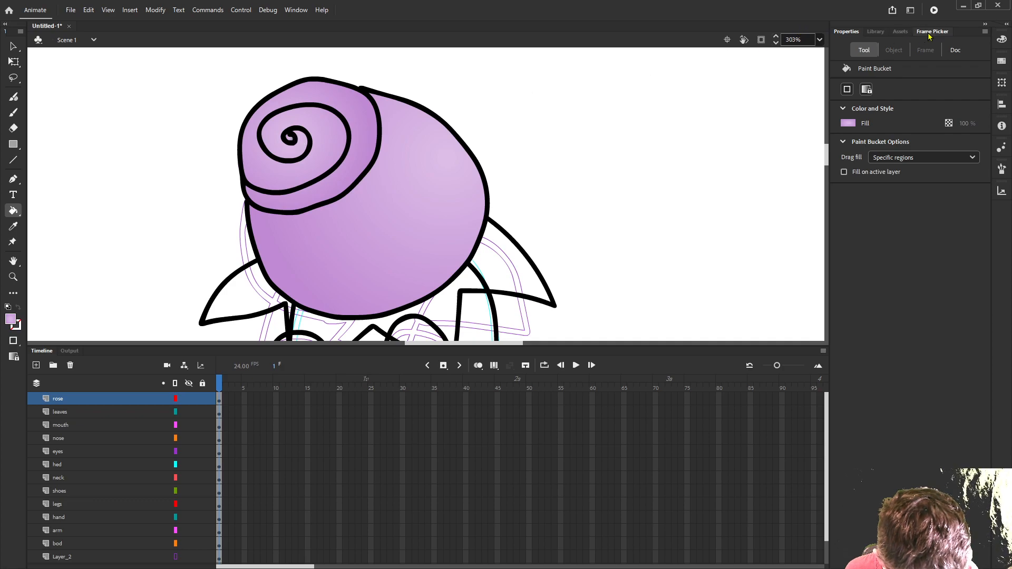
- Move the gradient's darker stop C08AD3 inward to about the middle and refill the spiral oval with the light centre beside the curl
{"action": "left_click", "coordinate": [931, 32]}
{"action": "left_click", "coordinate": [1002, 39]}
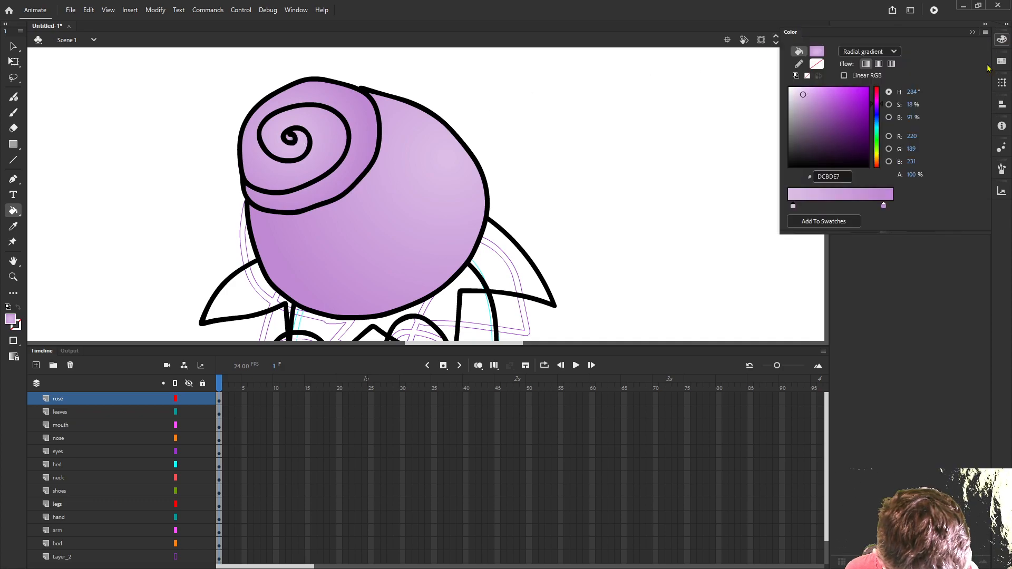
{"action": "left_click_drag", "start_coordinate": [884, 206], "coordinate": [841, 206]}
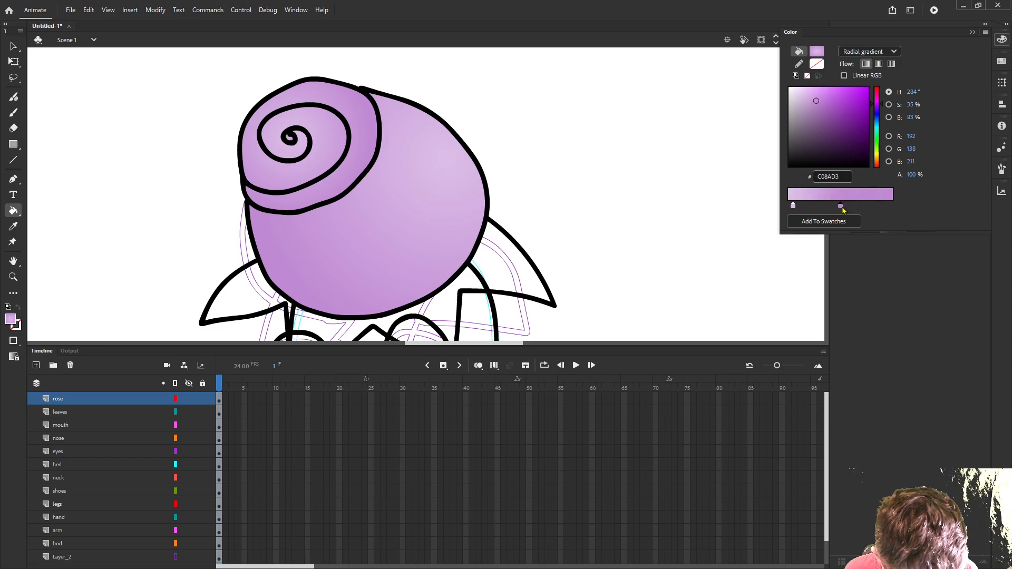
{"action": "left_click", "coordinate": [315, 140]}
{"action": "left_click", "coordinate": [313, 141]}
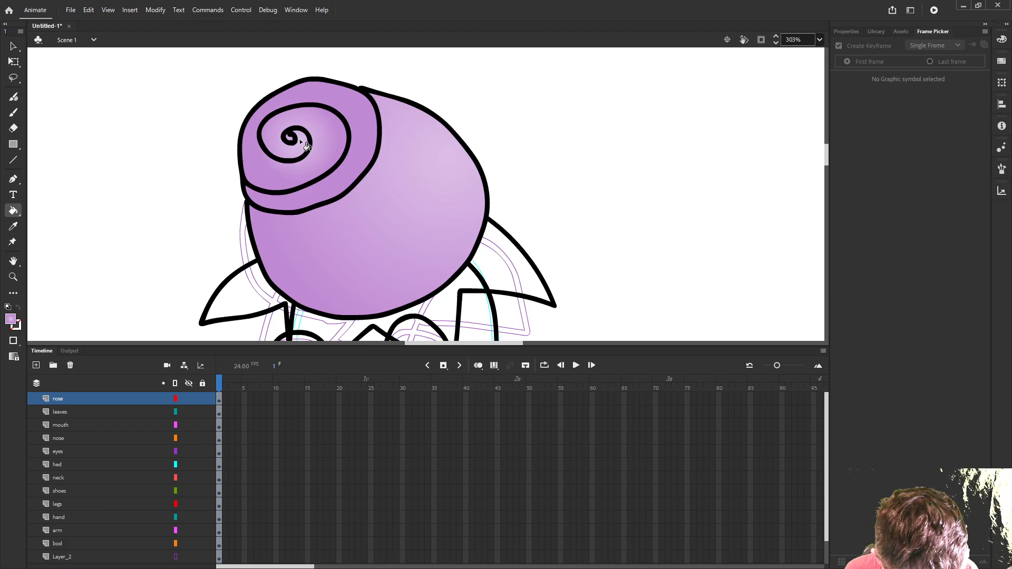
{"action": "scroll", "coordinate": [566, 124], "scroll_direction": "down", "scroll_amount": 1}
{"action": "scroll", "coordinate": [607, 160], "scroll_direction": "down", "scroll_amount": 3}
{"action": "left_click_drag", "start_coordinate": [625, 189], "coordinate": [566, 146]}
{"action": "scroll", "coordinate": [561, 150], "scroll_direction": "up", "scroll_amount": 2}
{"action": "scroll", "coordinate": [653, 147], "scroll_direction": "down", "scroll_amount": 2}
{"action": "left_click_drag", "start_coordinate": [652, 146], "coordinate": [653, 172]}
{"action": "scroll", "coordinate": [656, 181], "scroll_direction": "up", "scroll_amount": 2}
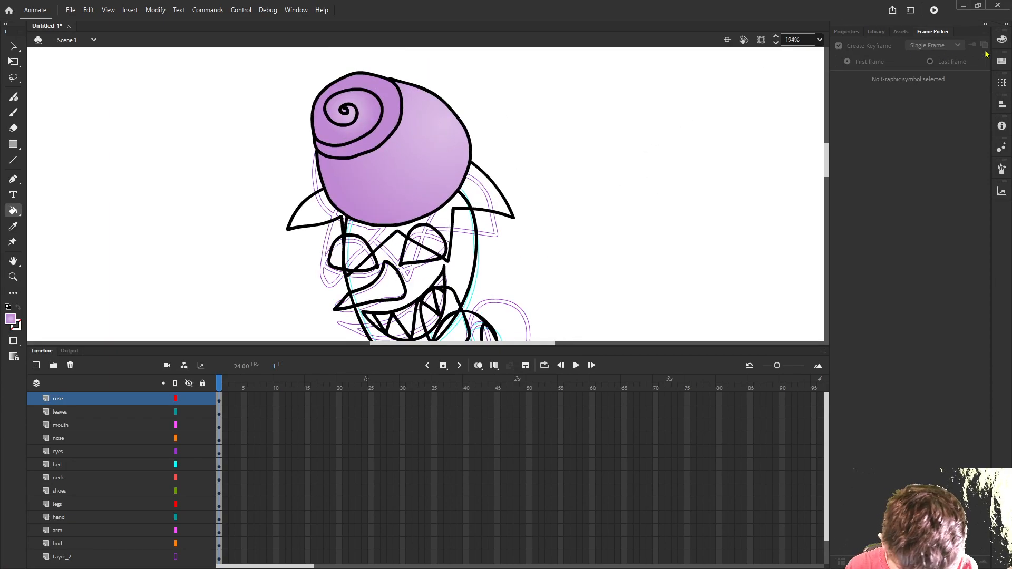
- Start saving the document and create a new folder named Dainty flower inside the Design folder
{"action": "key", "text": "ctrl+s"}
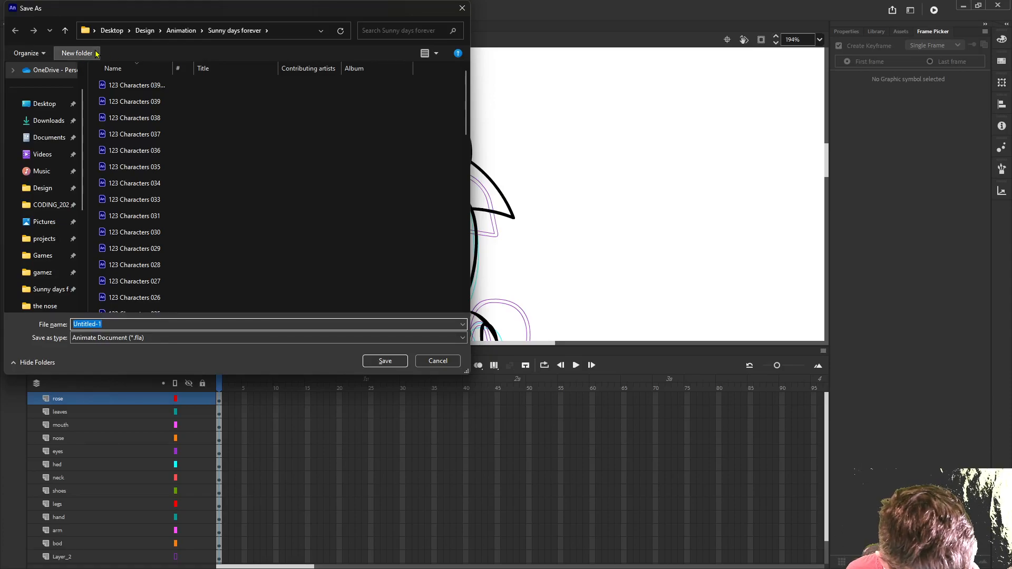
{"action": "left_click", "coordinate": [145, 30]}
{"action": "right_click", "coordinate": [233, 218]}
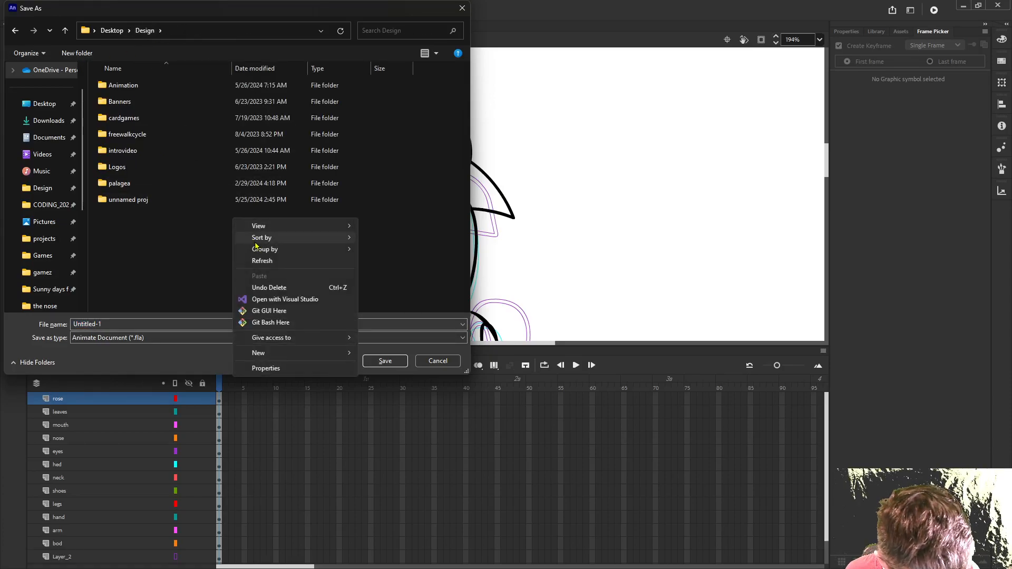
{"action": "mouse_move", "coordinate": [316, 353]}
{"action": "left_click", "coordinate": [382, 355]}
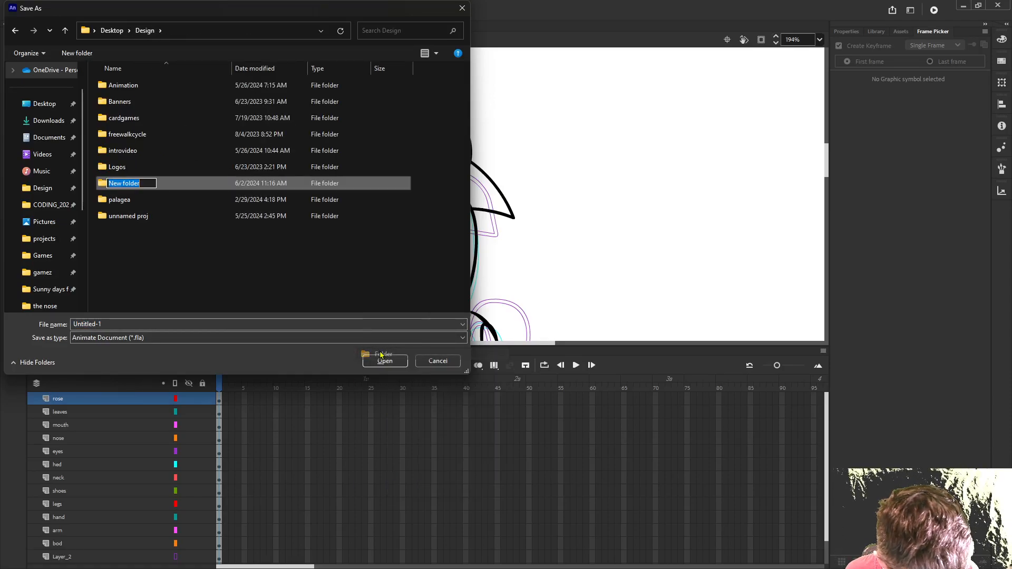
{"action": "type", "text": "Dainty flower"}
{"action": "key", "text": "Return"}
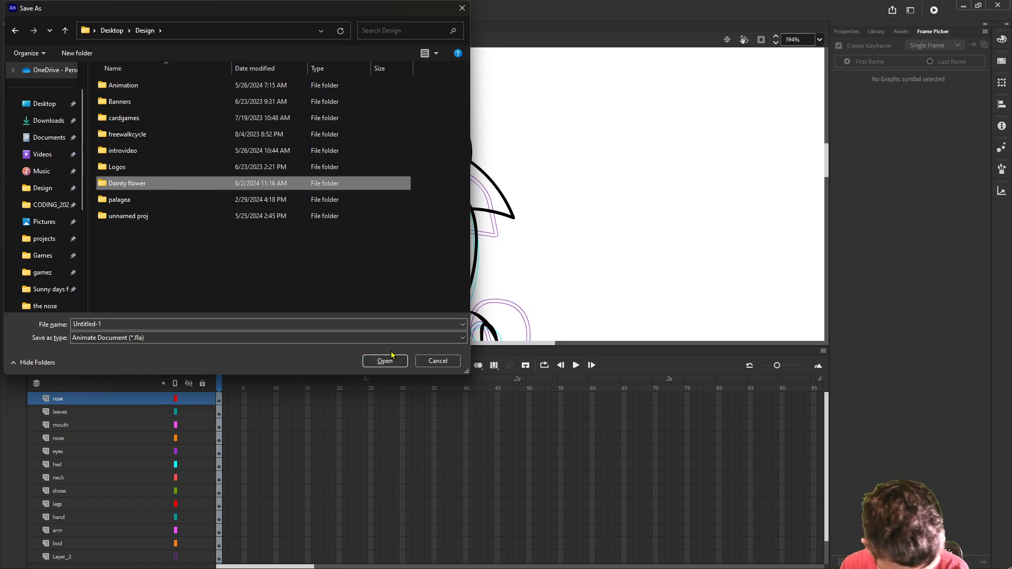
- Save the document in the Dainty flower folder as Dainty flower design 0001
{"action": "double_click", "coordinate": [136, 189]}
{"action": "left_click", "coordinate": [131, 323]}
{"action": "type", "text": "Dainty flower design 000"}
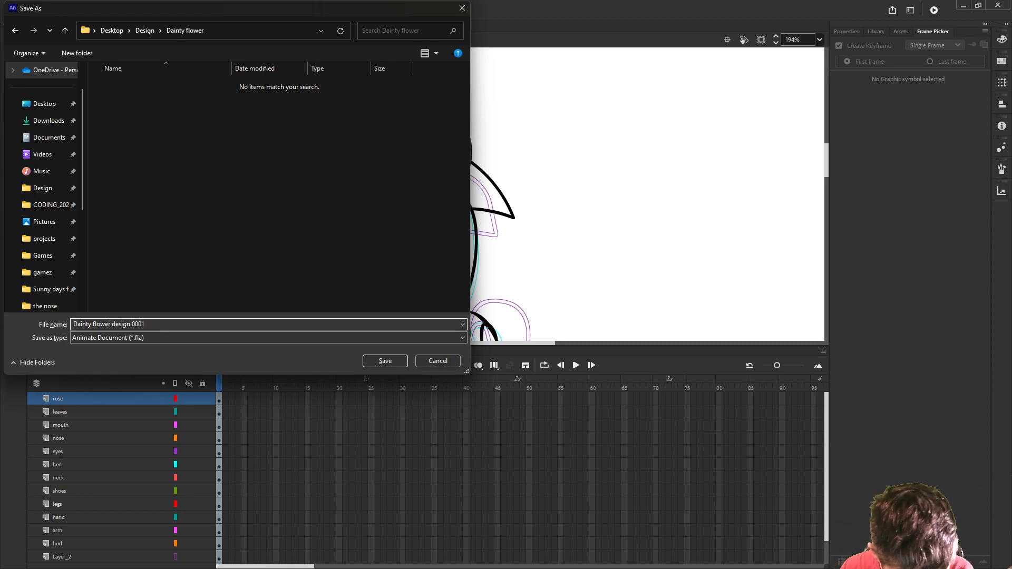
{"action": "type", "text": "1"}
{"action": "key", "text": "Return"}
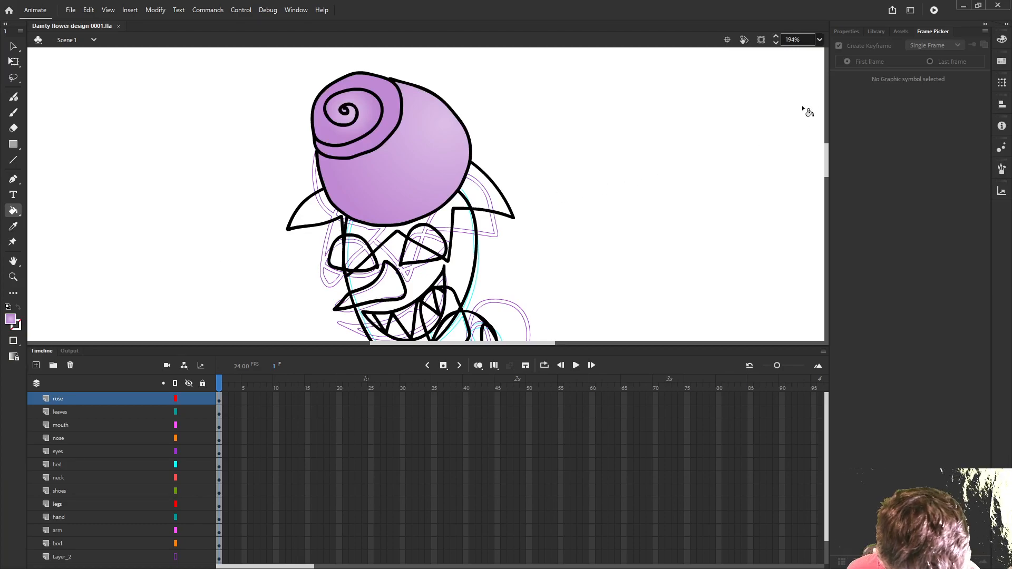
- Change the radial gradient to dark green 3F8242 at the centre and green 459949 outside, and fill the leaves under the rose
{"action": "left_click", "coordinate": [1001, 41]}
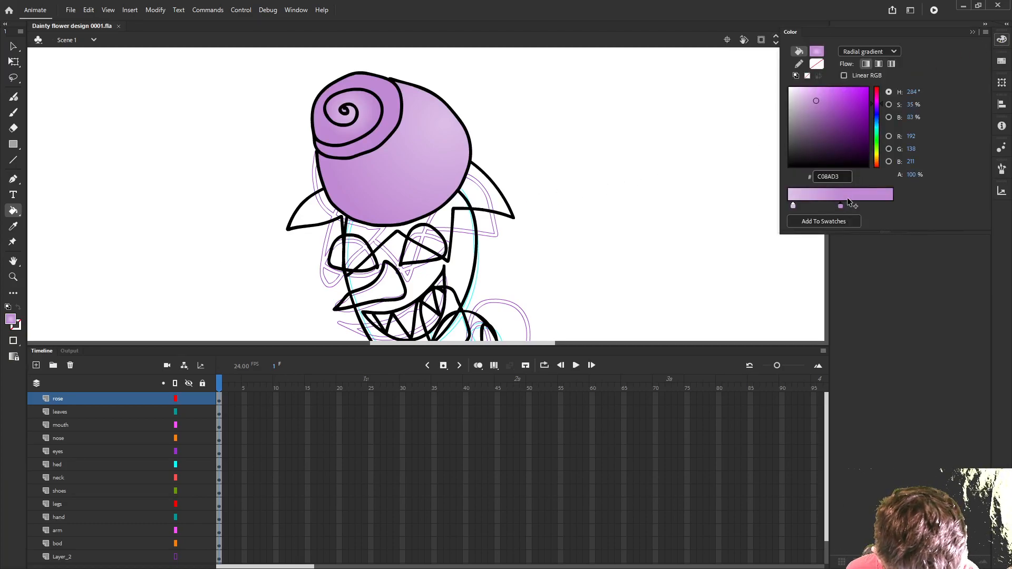
{"action": "left_click", "coordinate": [879, 140]}
{"action": "left_click", "coordinate": [833, 118]}
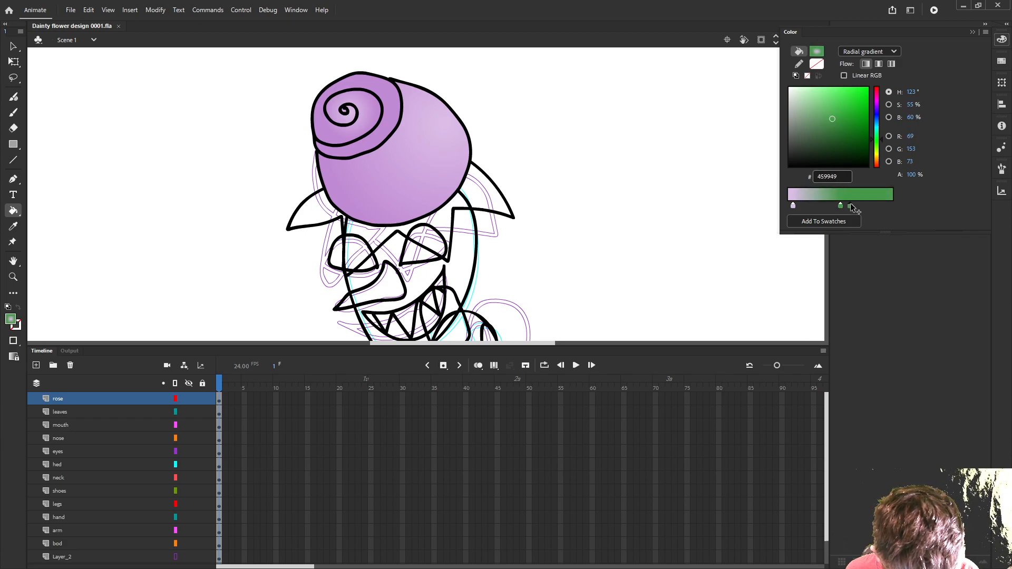
{"action": "left_click", "coordinate": [812, 206]}
{"action": "mouse_move", "coordinate": [794, 206]}
{"action": "left_mouse_down"}
{"action": "mouse_move", "coordinate": [796, 221]}
{"action": "mouse_move", "coordinate": [800, 207]}
{"action": "left_mouse_up"}
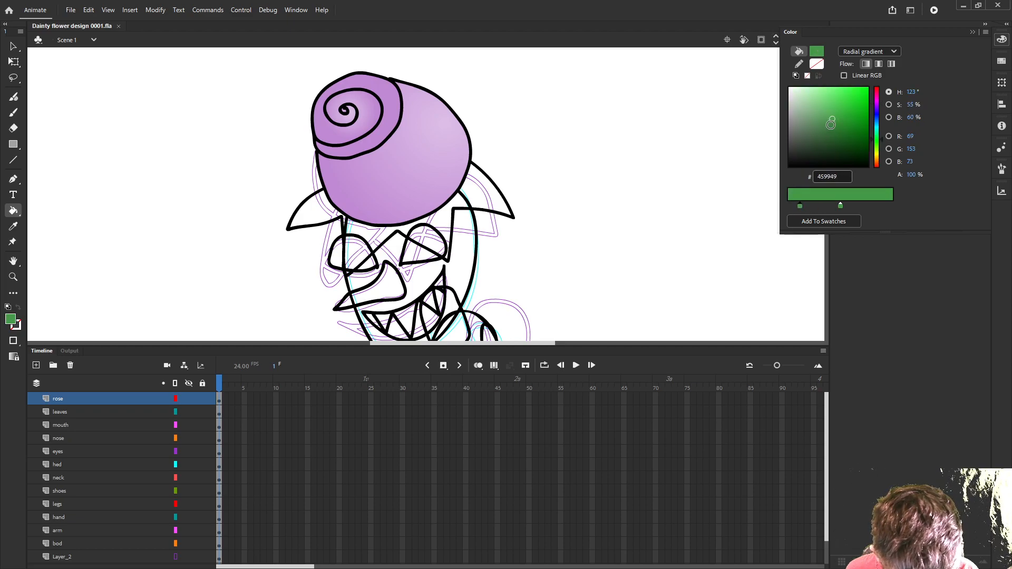
{"action": "left_click", "coordinate": [438, 229]}
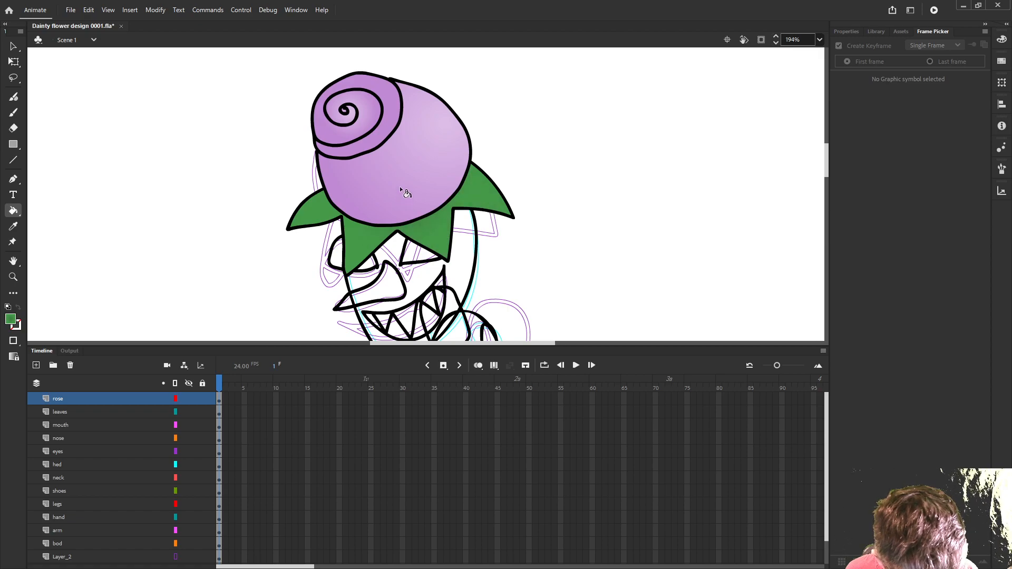
- Move the gradient's lighter green stop 459949 to the outer end and refill the leaves
{"action": "left_click", "coordinate": [1001, 40]}
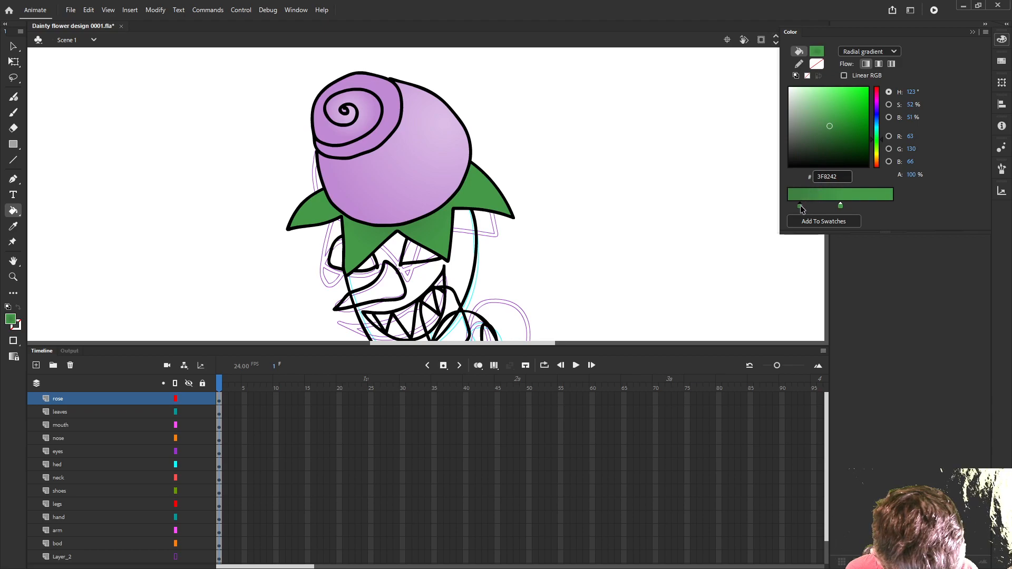
{"action": "left_click_drag", "start_coordinate": [840, 206], "coordinate": [892, 206]}
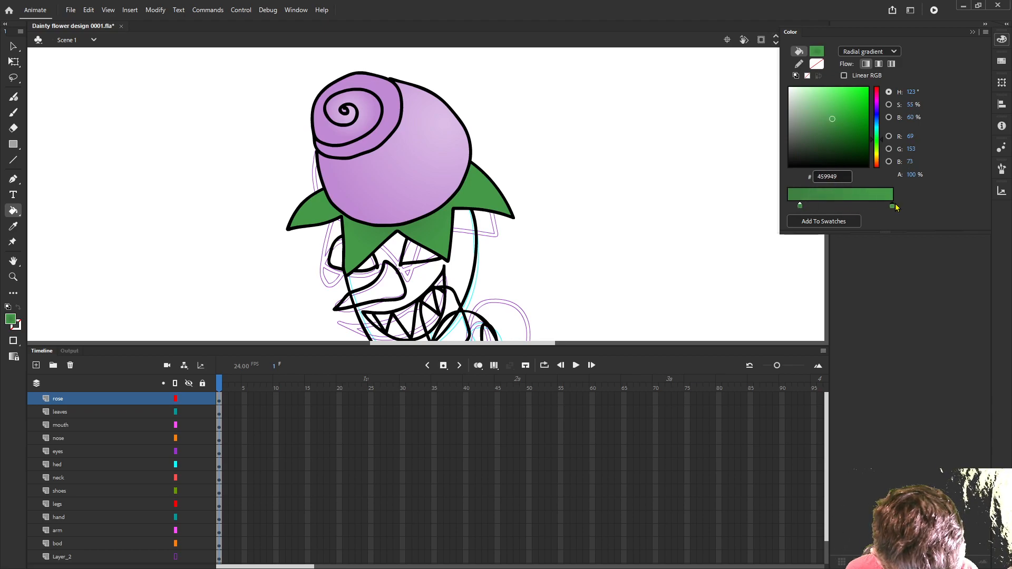
{"action": "left_click", "coordinate": [410, 217]}
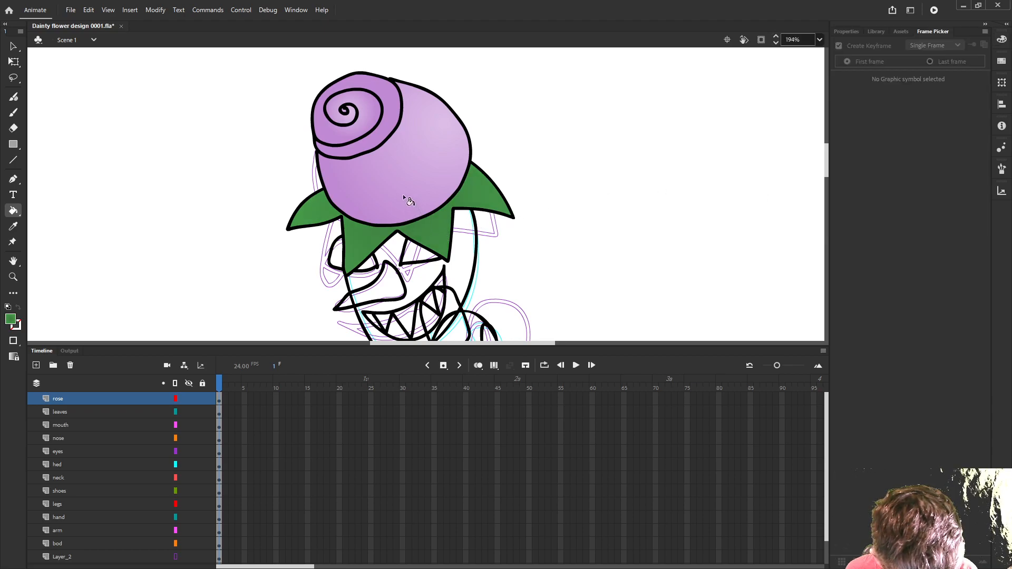
- Rearrange the gradient with green 459949 towards the centre and darker 3F8242 at the outer end, and refill the leaves
{"action": "left_click", "coordinate": [1001, 40]}
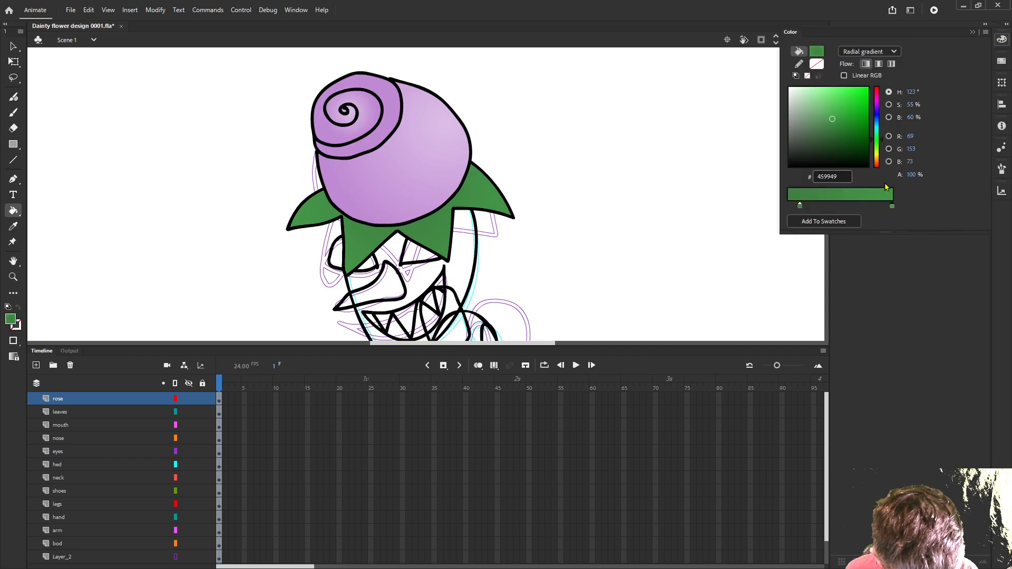
{"action": "left_click_drag", "start_coordinate": [892, 206], "coordinate": [837, 206]}
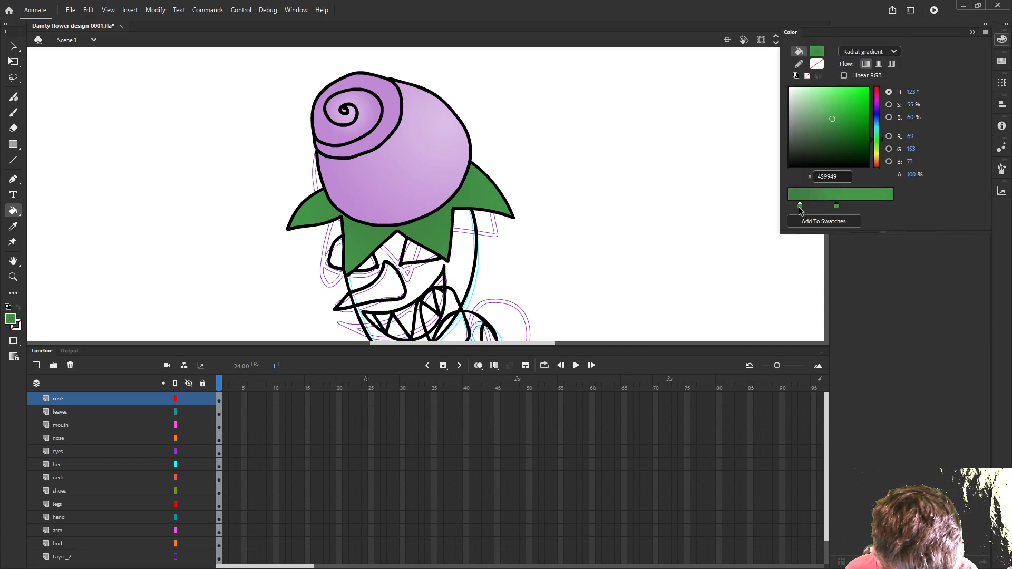
{"action": "left_click", "coordinate": [800, 206]}
{"action": "left_click", "coordinate": [433, 223]}
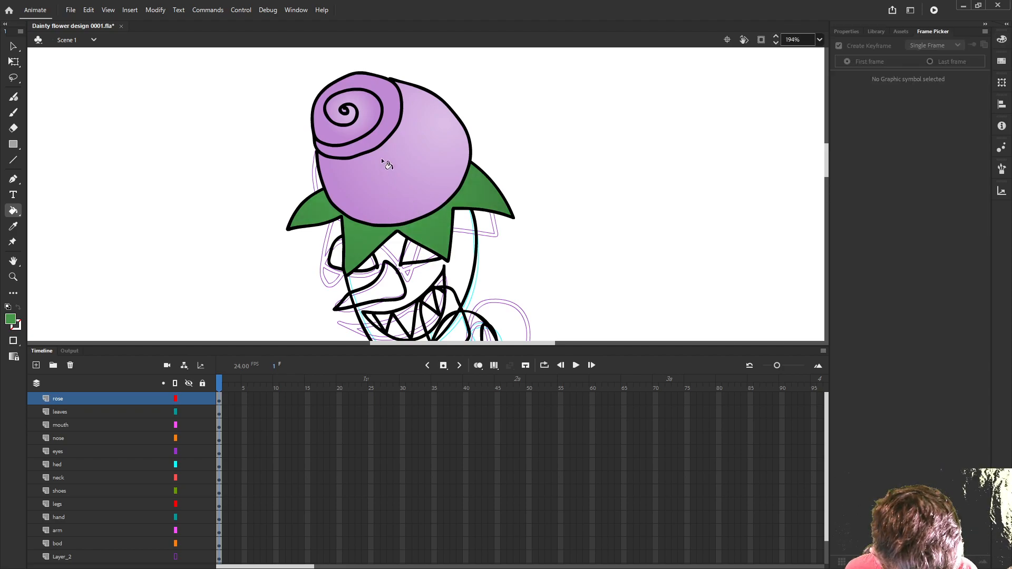
{"action": "left_click", "coordinate": [1006, 44]}
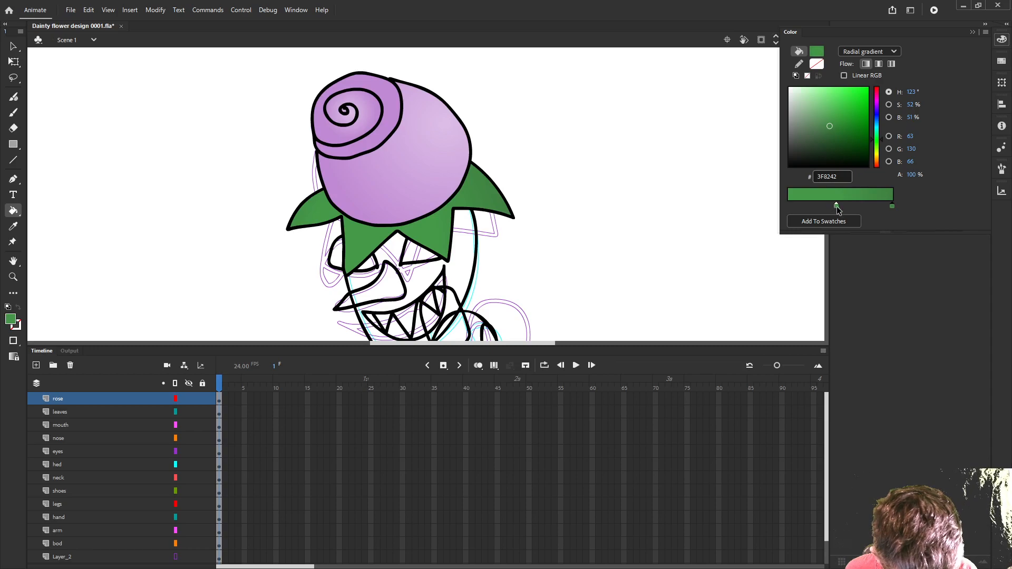
{"action": "left_click", "coordinate": [424, 227]}
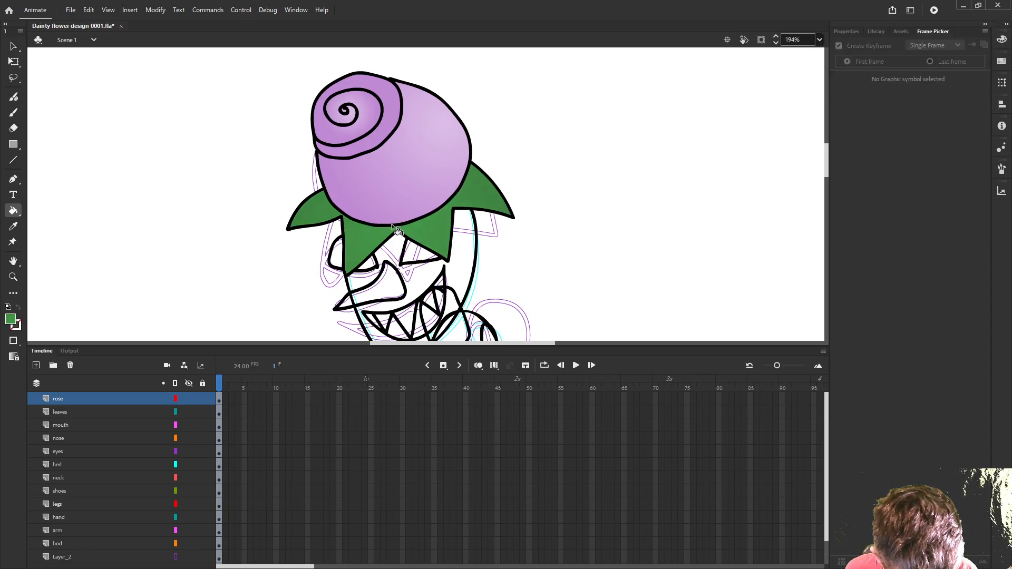
- Lighten the gradient's centre colour to 62BD67 and refill the leaves with the light centre between the two lower leaf points
{"action": "left_click", "coordinate": [1002, 40]}
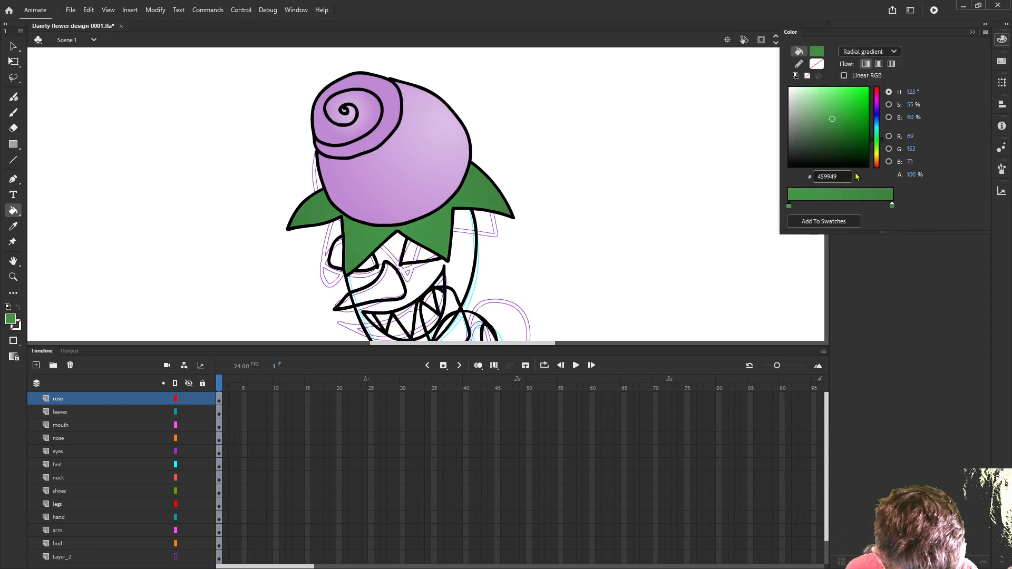
{"action": "left_click_drag", "start_coordinate": [831, 118], "coordinate": [828, 112]}
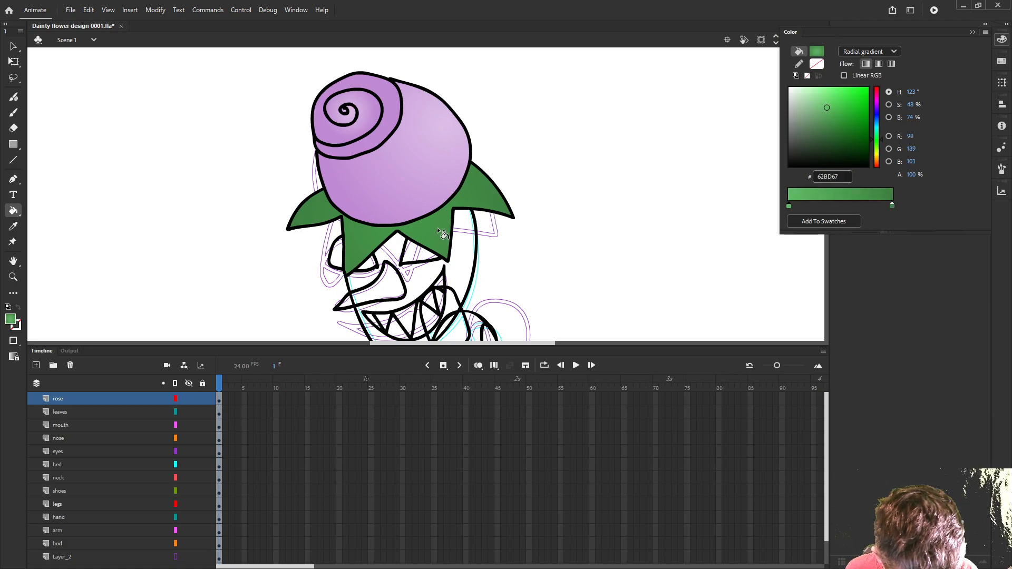
{"action": "left_click", "coordinate": [404, 219]}
{"action": "left_click", "coordinate": [416, 224]}
{"action": "left_click", "coordinate": [398, 229]}
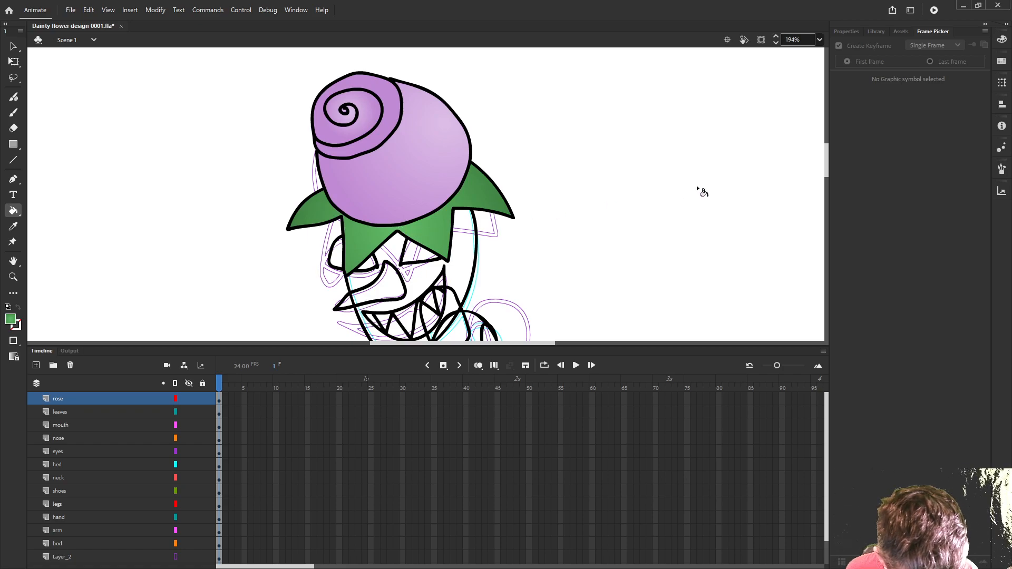
- Set the gradient to pale green 9BD19E at the centre and grey-green 7C8E7D outside, and fill the head, trying two light centres
{"action": "scroll", "coordinate": [635, 190], "scroll_direction": "down", "scroll_amount": 2}
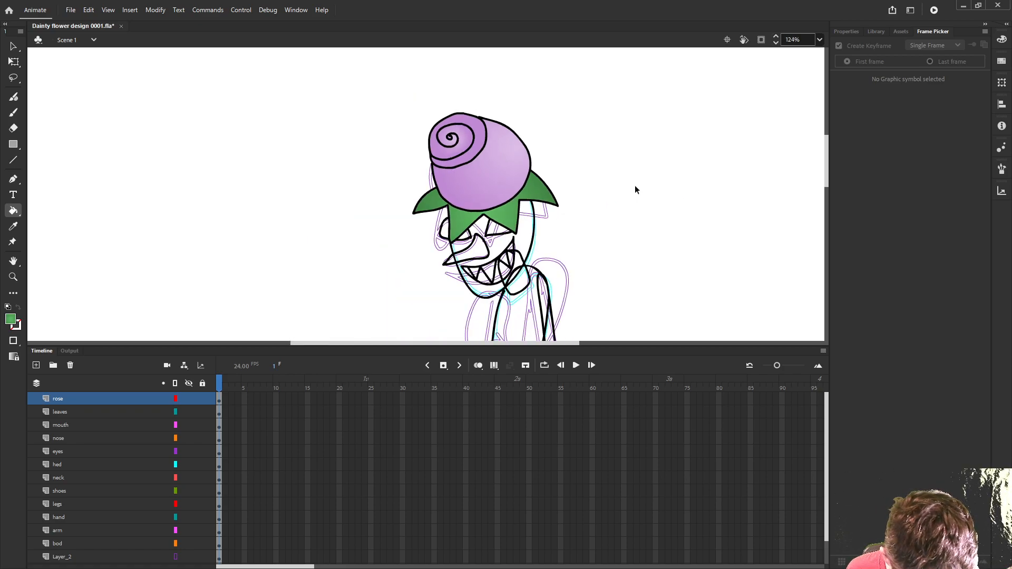
{"action": "scroll", "coordinate": [633, 222], "scroll_direction": "up", "scroll_amount": 1}
{"action": "scroll", "coordinate": [618, 210], "scroll_direction": "down", "scroll_amount": 1}
{"action": "scroll", "coordinate": [620, 208], "scroll_direction": "up", "scroll_amount": 1}
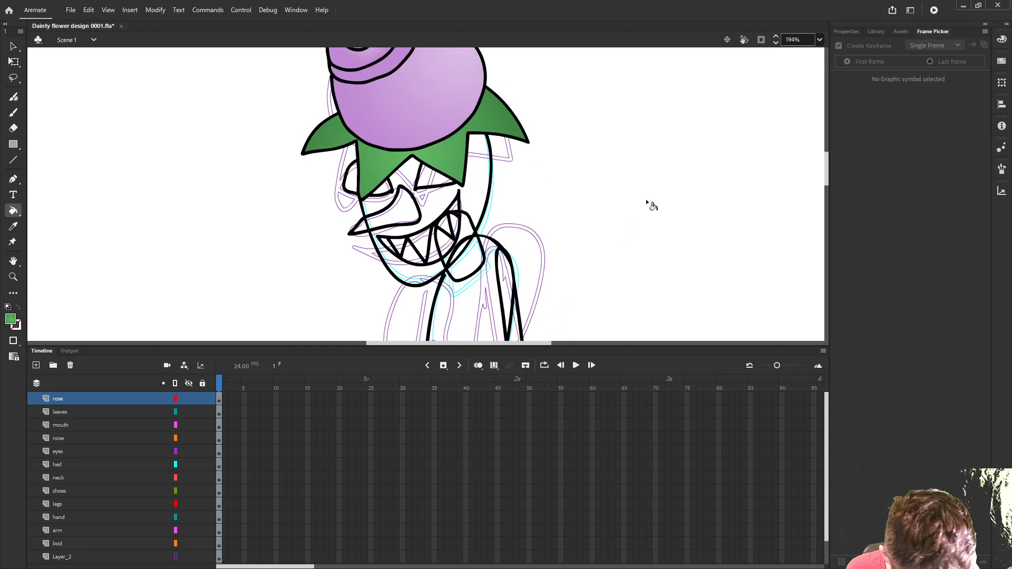
{"action": "left_click", "coordinate": [1001, 39]}
{"action": "left_click", "coordinate": [809, 101]}
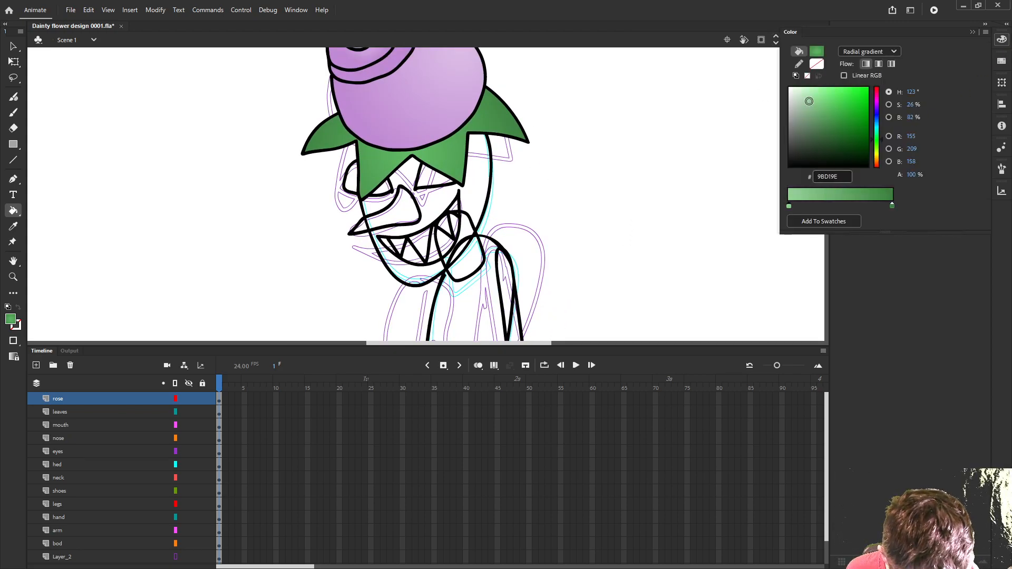
{"action": "left_click", "coordinate": [892, 206]}
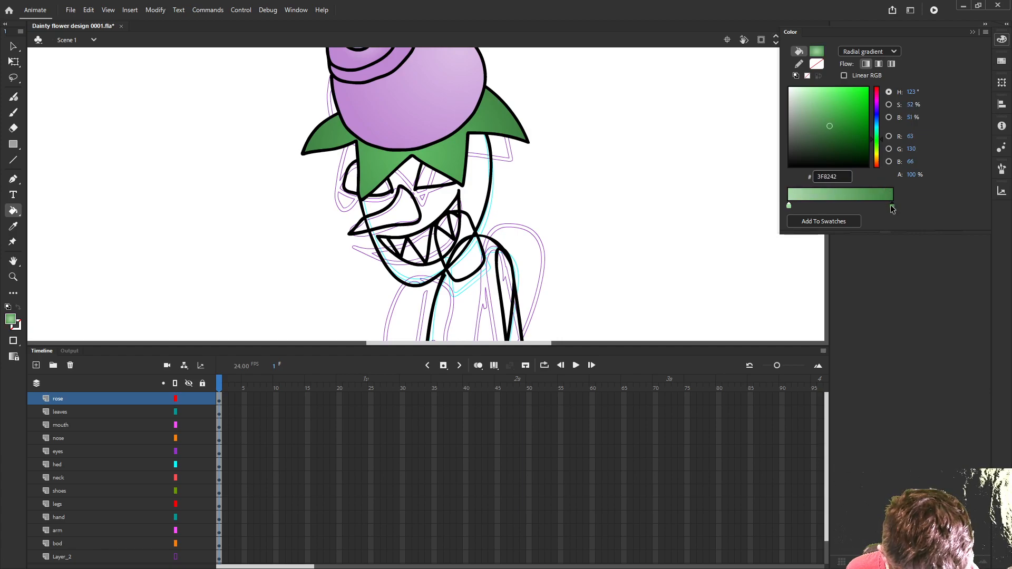
{"action": "left_click_drag", "start_coordinate": [826, 124], "coordinate": [799, 123]}
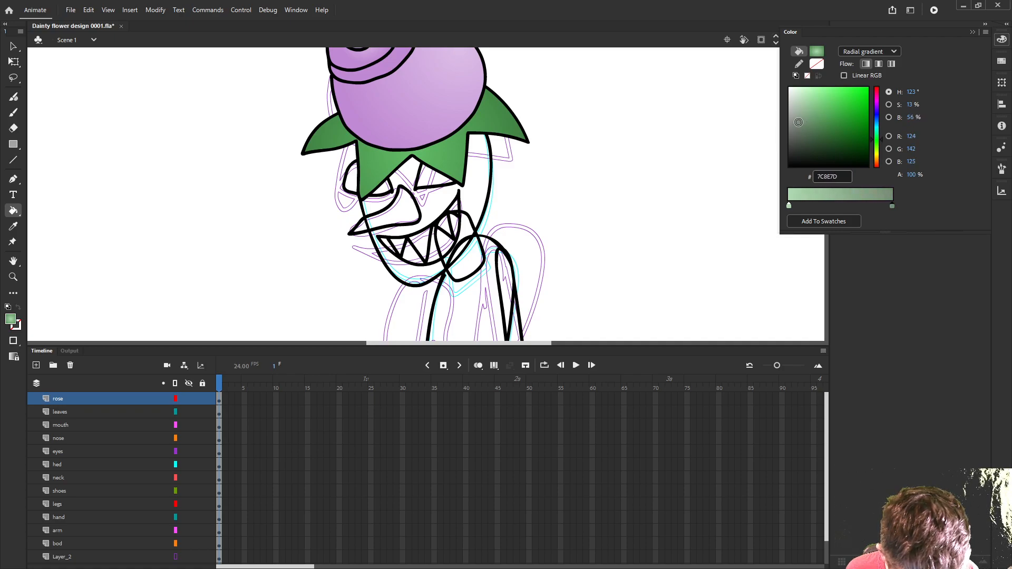
{"action": "left_click", "coordinate": [432, 202]}
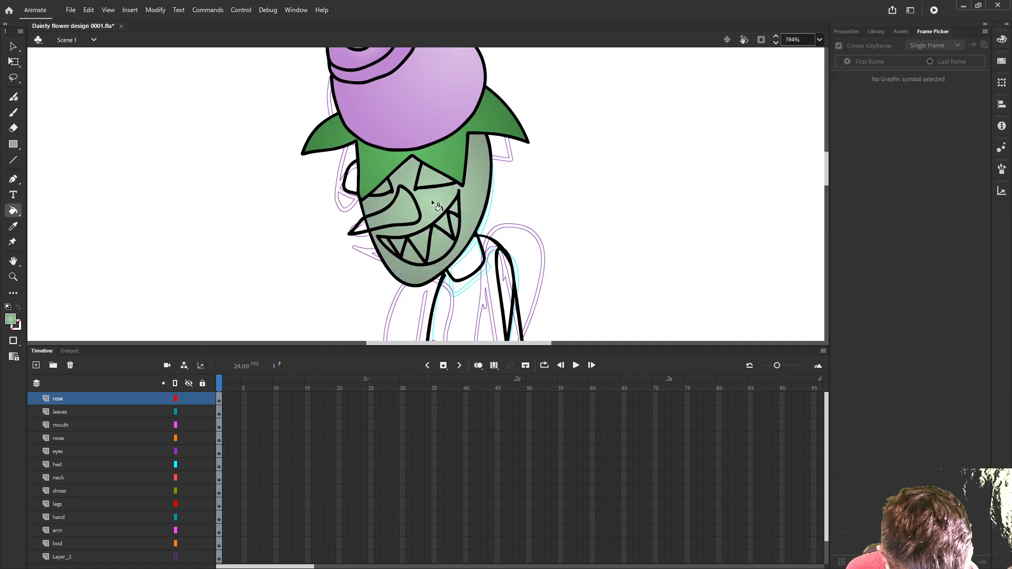
{"action": "left_click", "coordinate": [465, 191]}
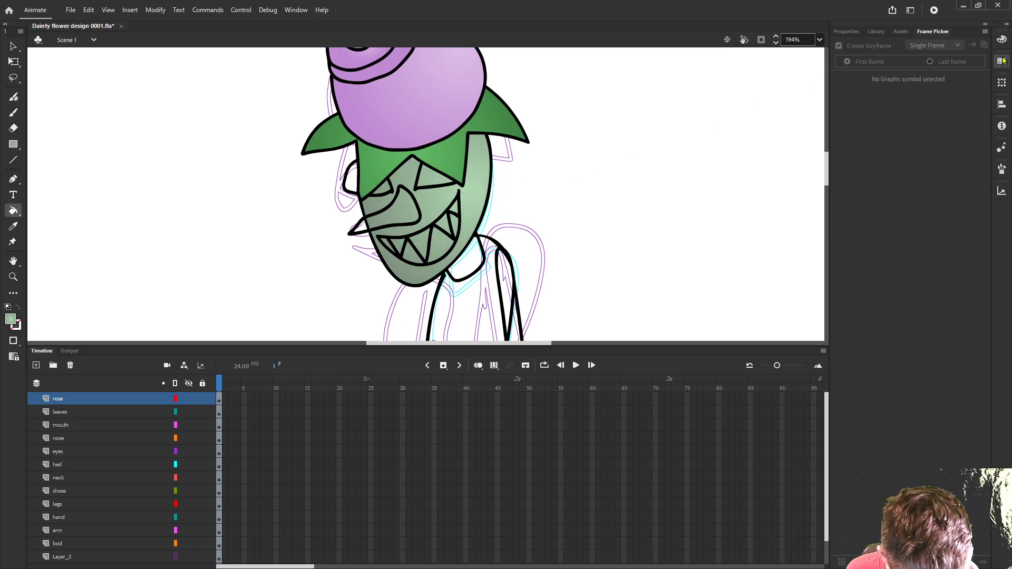
- Change the gradient's outer colour to brighter green 52B156 and refill the head with the light centre on the nose
{"action": "left_click", "coordinate": [1002, 40]}
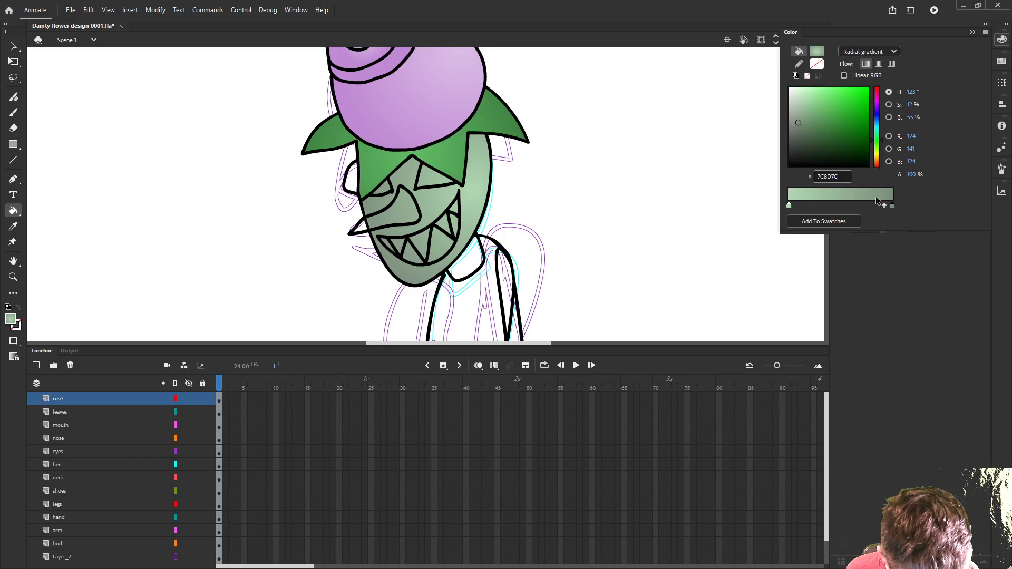
{"action": "left_click_drag", "start_coordinate": [800, 123], "coordinate": [832, 111]}
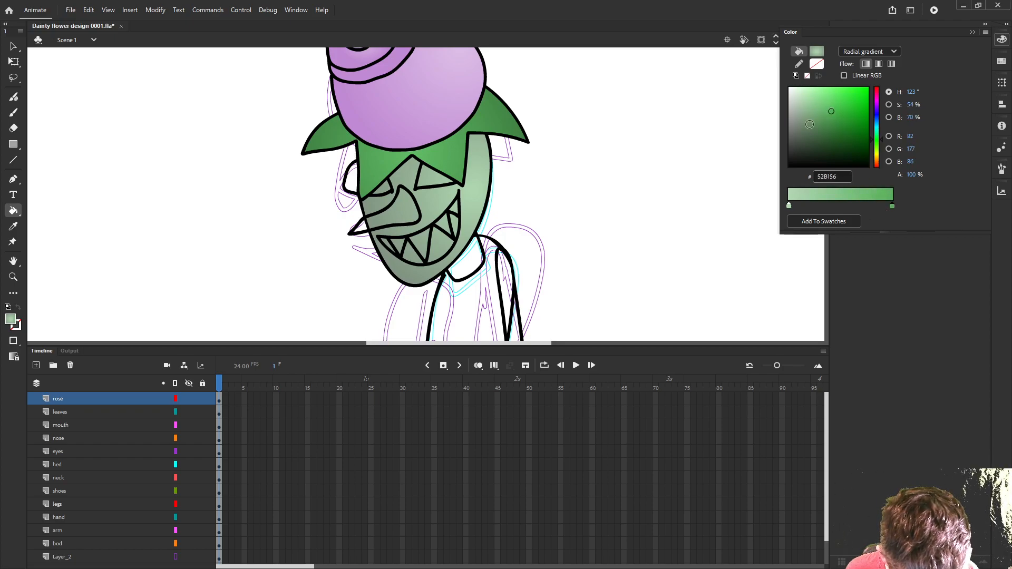
{"action": "left_click", "coordinate": [478, 192]}
{"action": "left_click", "coordinate": [407, 217]}
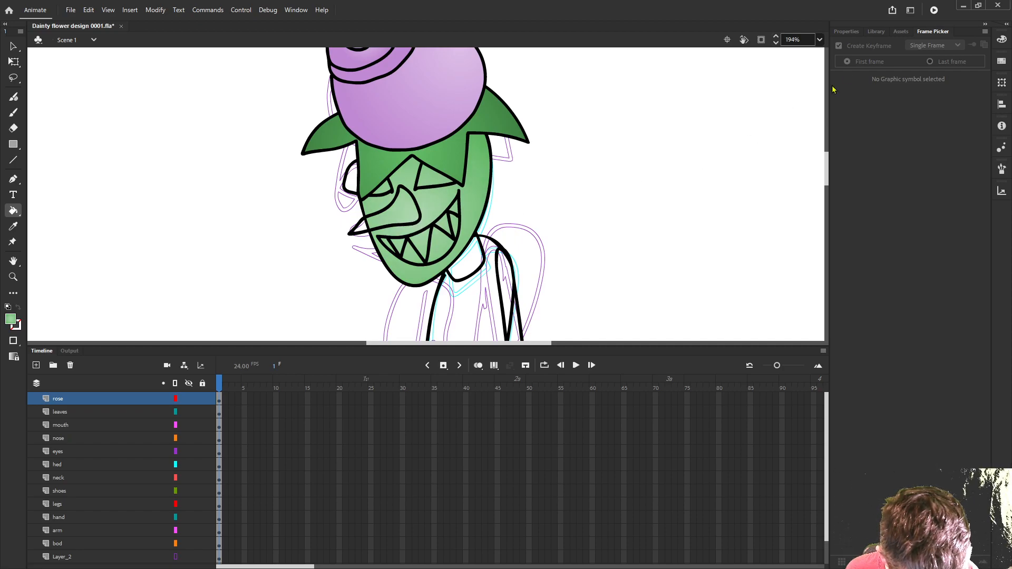
- Move the gradient's pale centre stop about a third of the way outward and refill the head with the light centre beside the nose
{"action": "left_click", "coordinate": [1001, 40]}
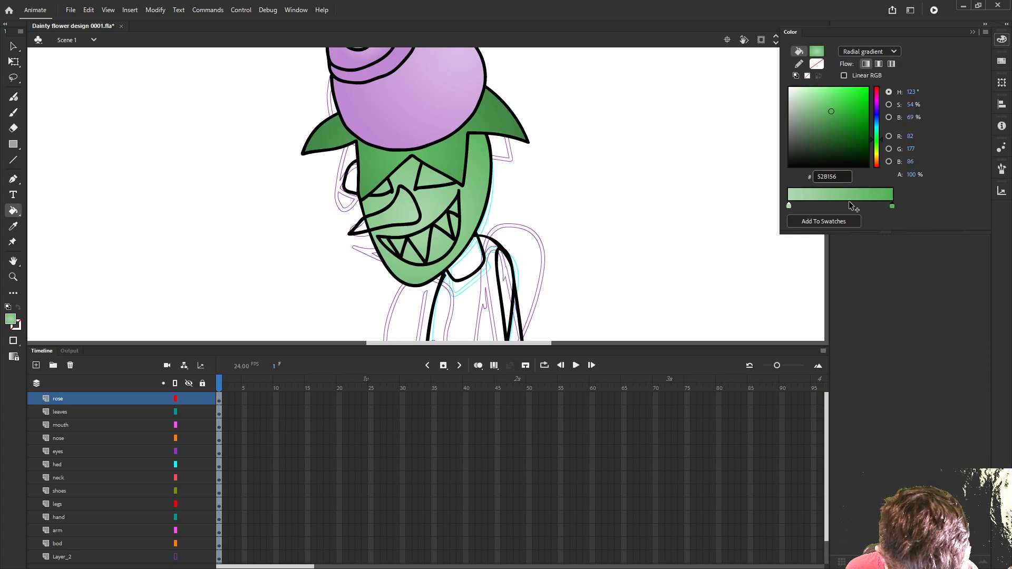
{"action": "left_click_drag", "start_coordinate": [789, 207], "coordinate": [822, 207]}
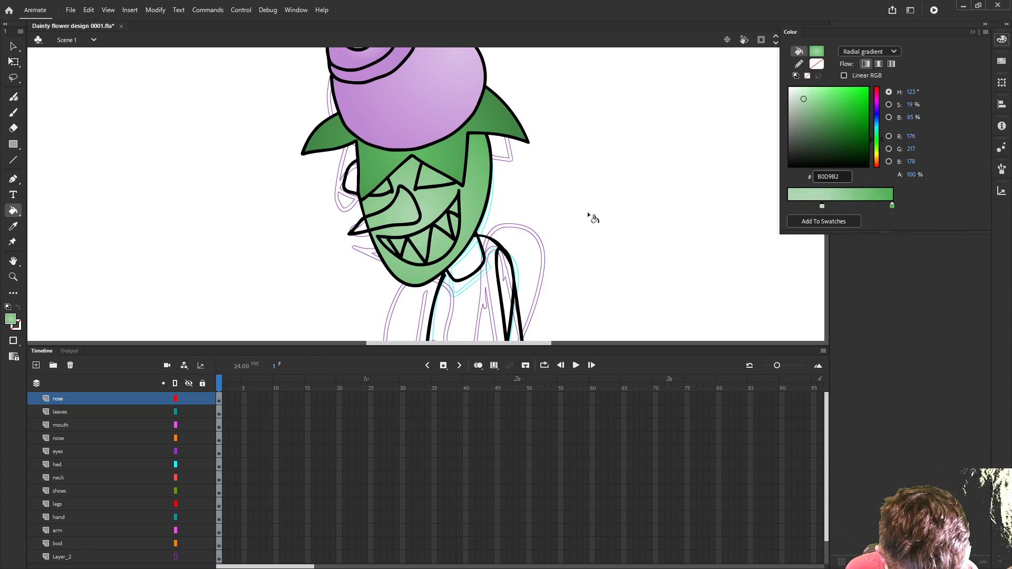
{"action": "left_click", "coordinate": [424, 207]}
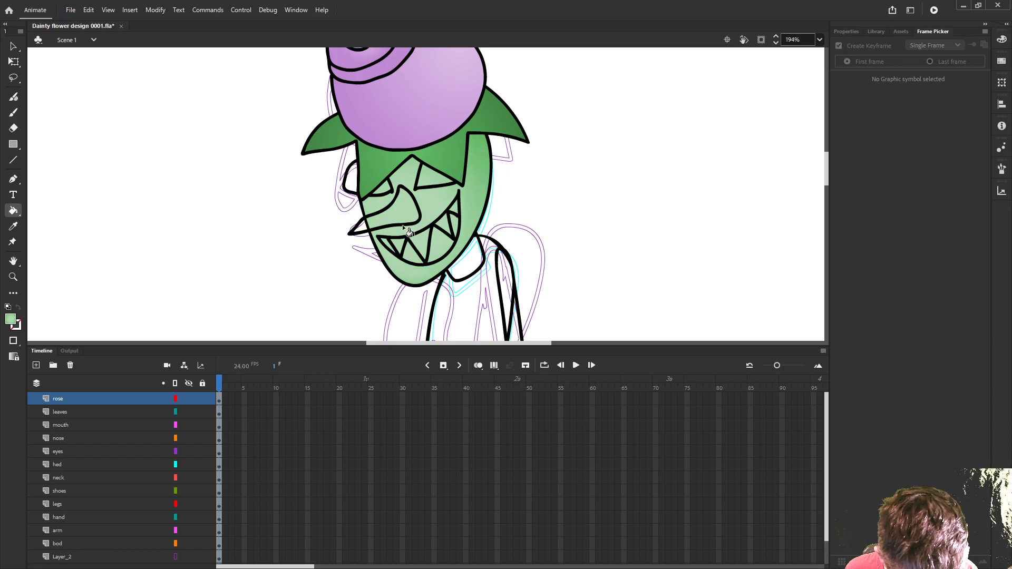
{"action": "left_click", "coordinate": [434, 205]}
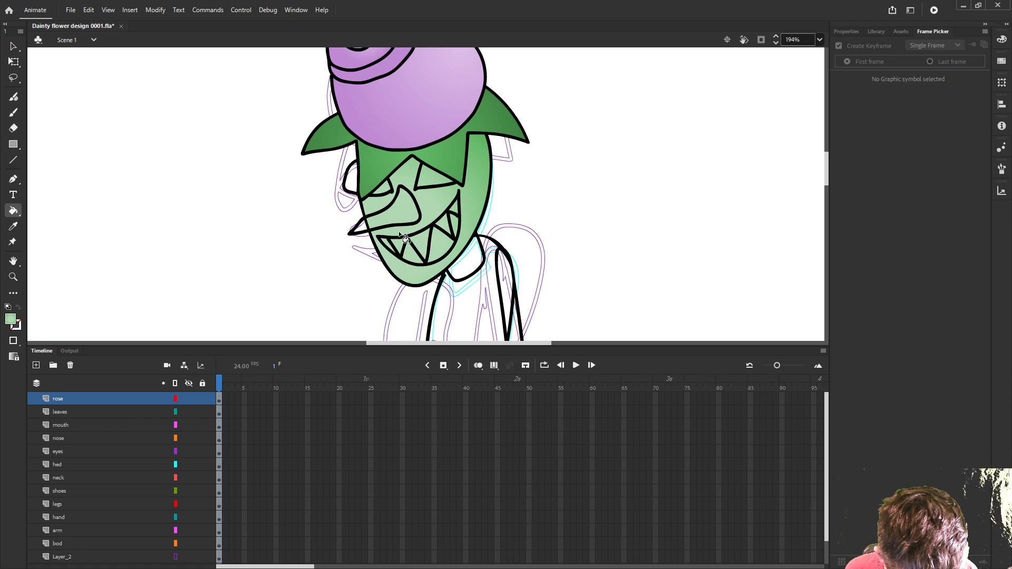
- Fill the nose with the pale-to-bright green radial gradient, trying several light centres and ending with the light in its wide upper part
{"action": "scroll", "coordinate": [430, 218], "scroll_direction": "up", "scroll_amount": 2}
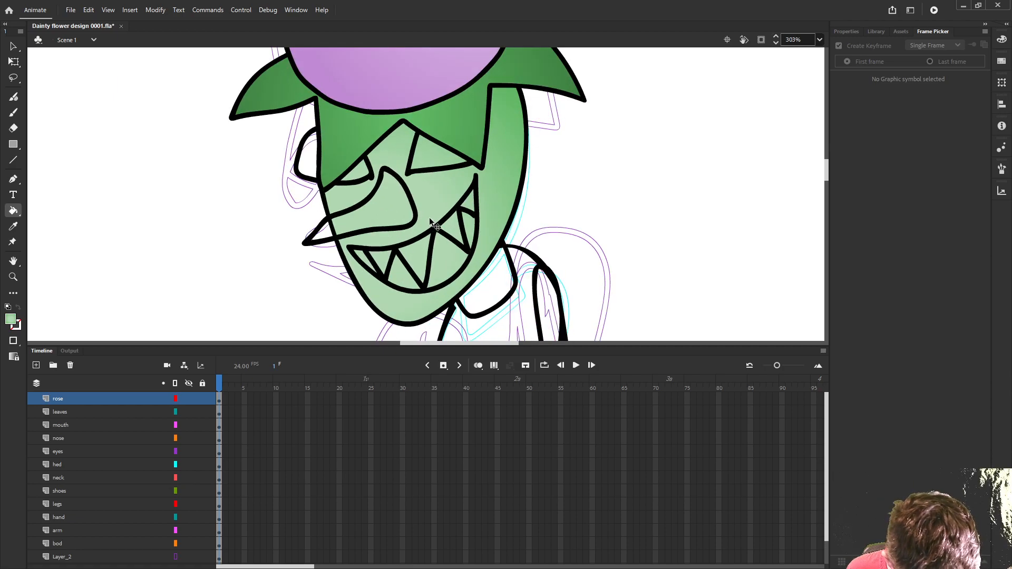
{"action": "left_click", "coordinate": [387, 212]}
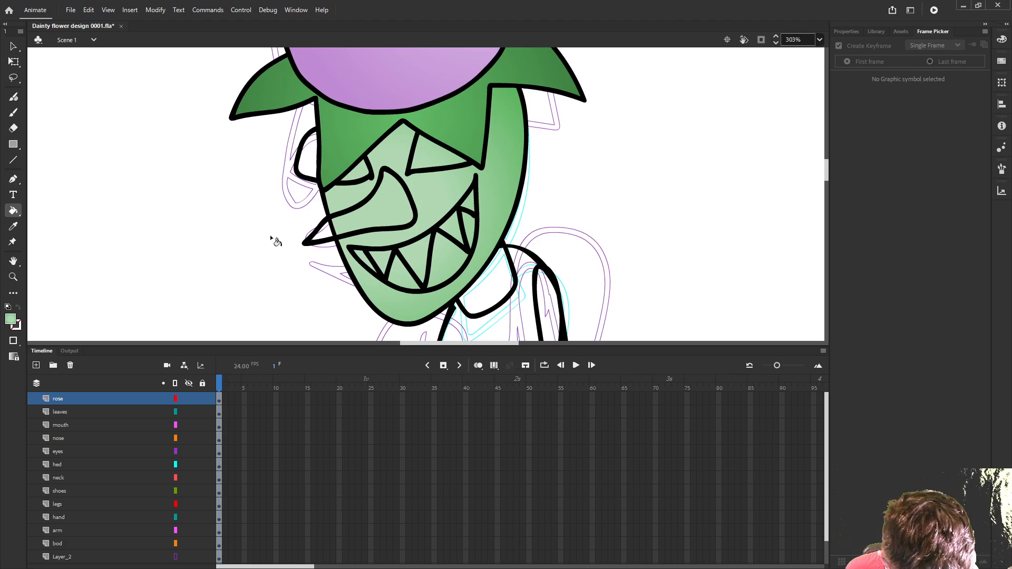
{"action": "left_click", "coordinate": [330, 233]}
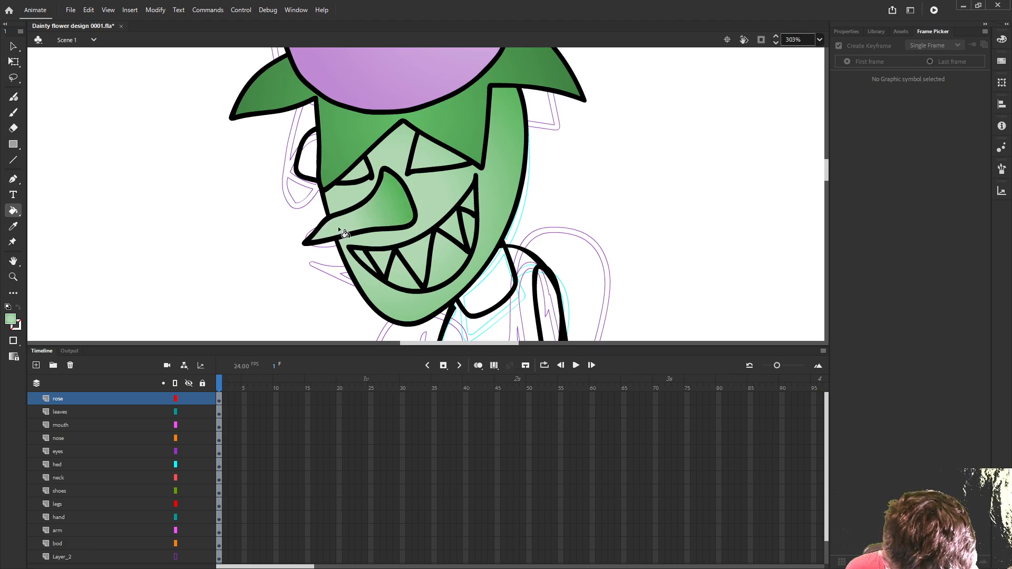
{"action": "left_click", "coordinate": [358, 220]}
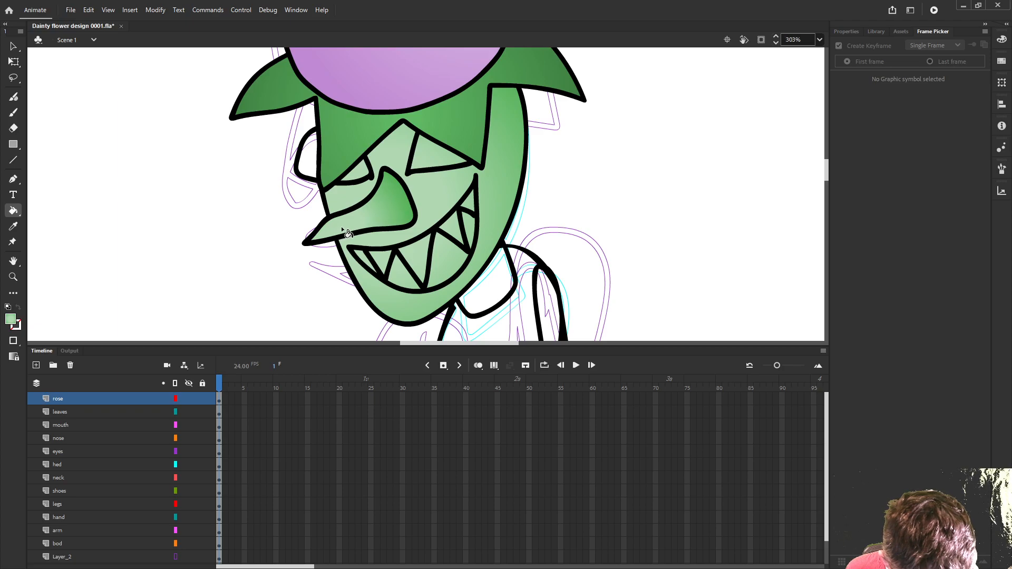
{"action": "left_click", "coordinate": [369, 220]}
{"action": "left_click", "coordinate": [376, 215]}
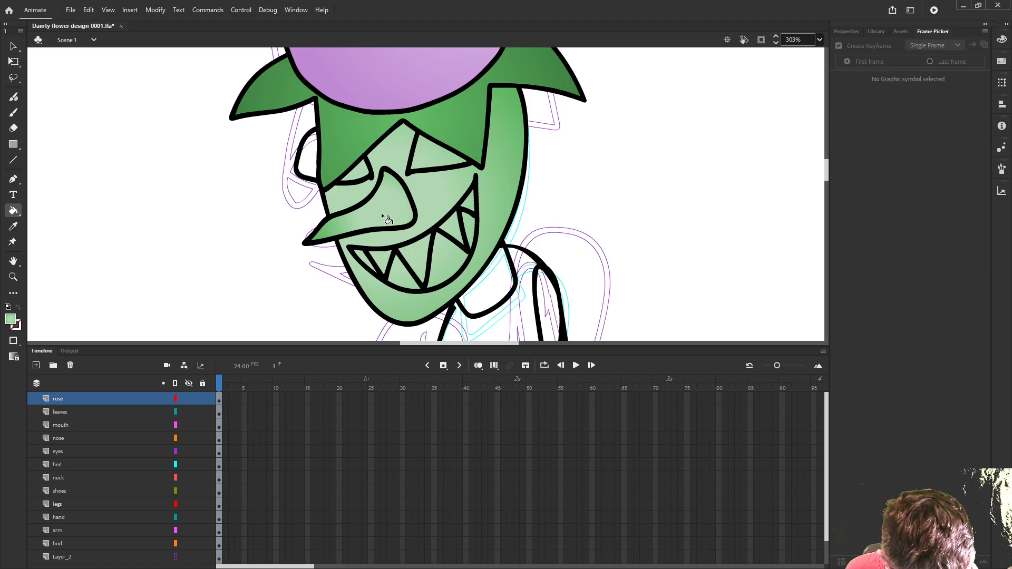
- Lock every layer except nose and make the nose layer active with nothing selected
{"action": "left_click", "coordinate": [203, 385]}
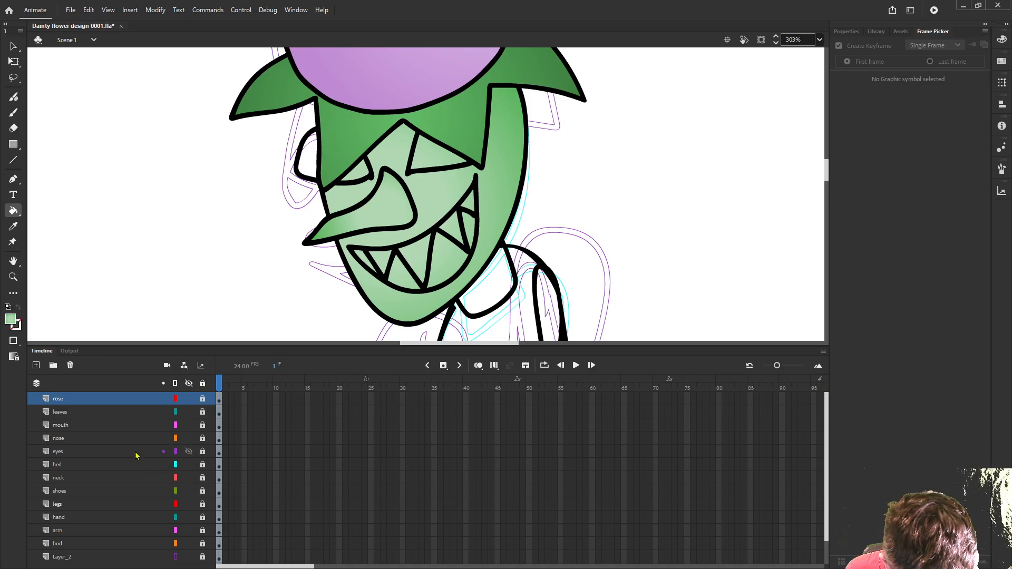
{"action": "scroll", "coordinate": [66, 481], "scroll_direction": "down", "scroll_amount": 1}
{"action": "scroll", "coordinate": [65, 470], "scroll_direction": "up", "scroll_amount": 1}
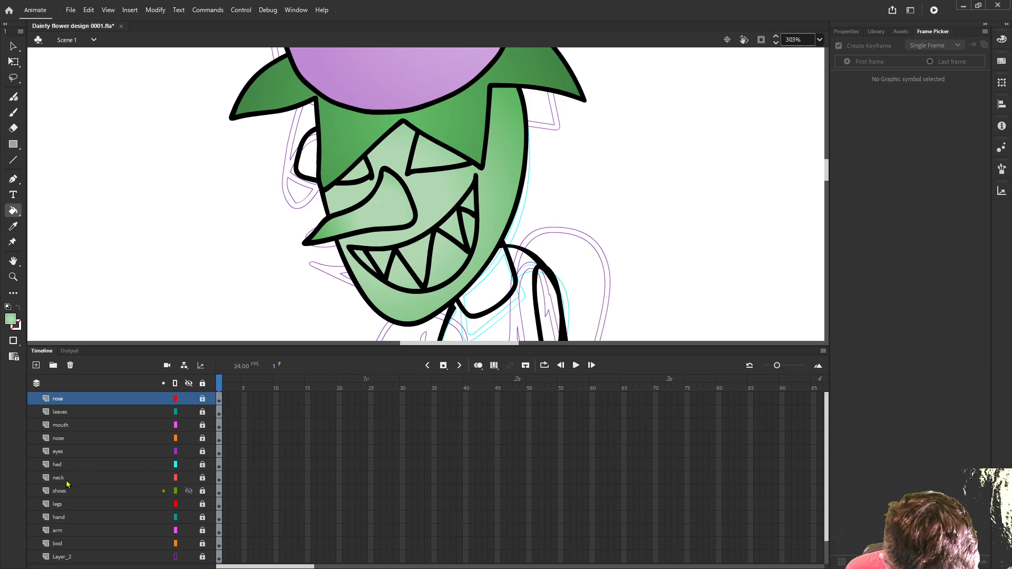
{"action": "left_click", "coordinate": [67, 440]}
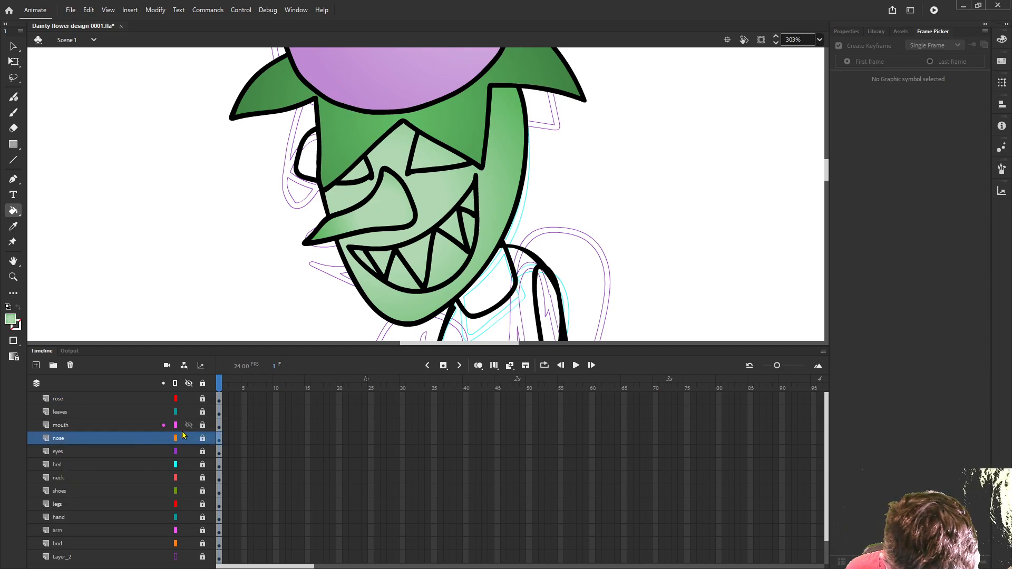
{"action": "left_click", "coordinate": [202, 439]}
{"action": "left_click", "coordinate": [110, 439]}
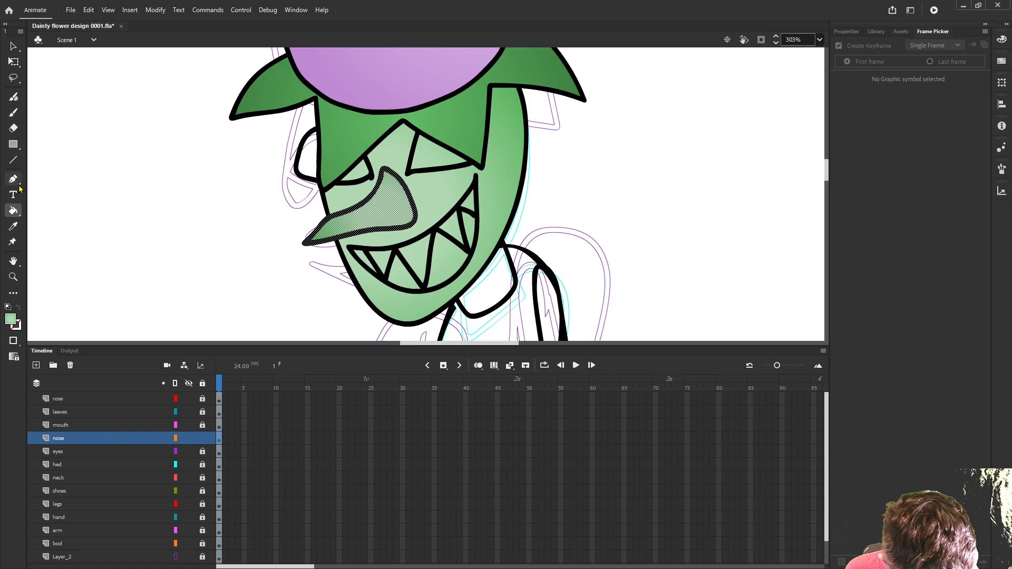
{"action": "left_click", "coordinate": [142, 203]}
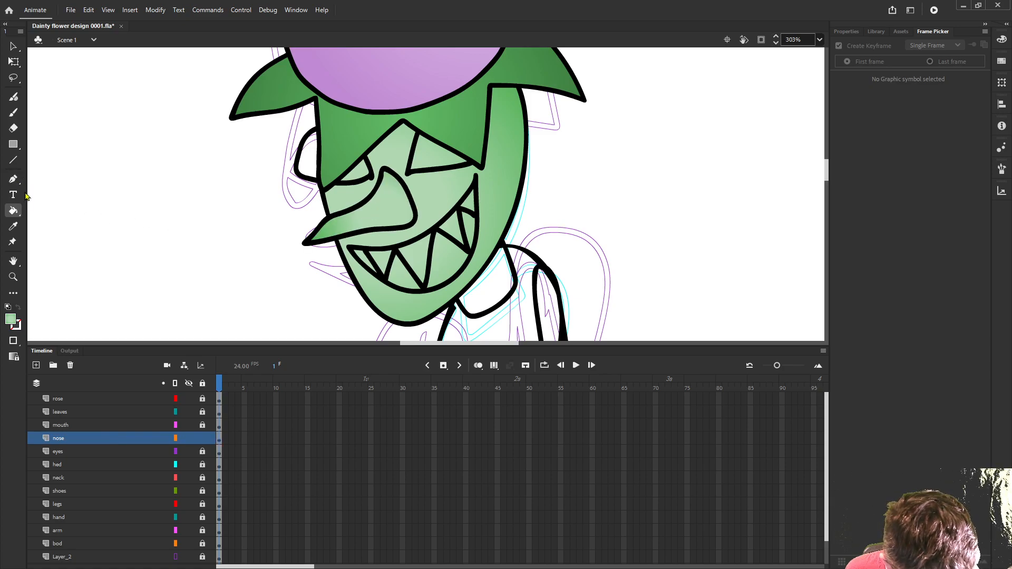
- Erase small gaps in the nose outline at its top and lower right corner, and remove the right edge line between them
{"action": "key", "text": "e"}
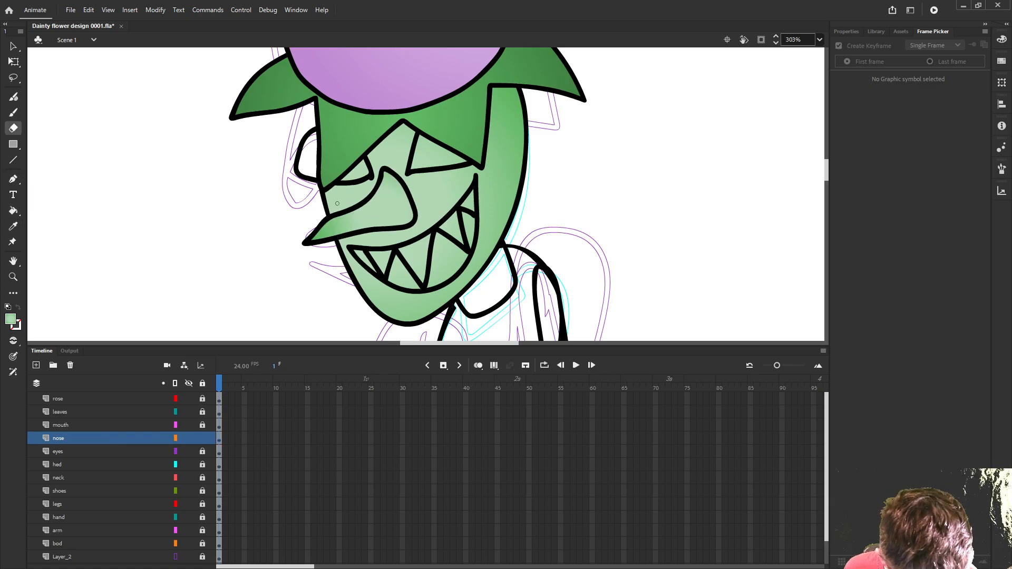
{"action": "scroll", "coordinate": [406, 181], "scroll_direction": "up", "scroll_amount": 1}
{"action": "scroll", "coordinate": [407, 182], "scroll_direction": "up", "scroll_amount": 2}
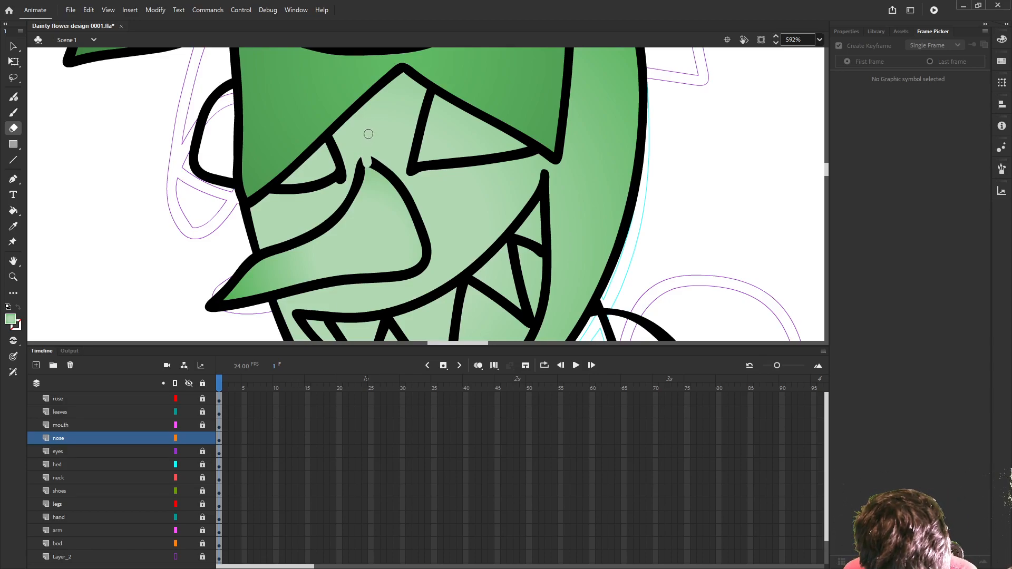
{"action": "left_click", "coordinate": [424, 257]}
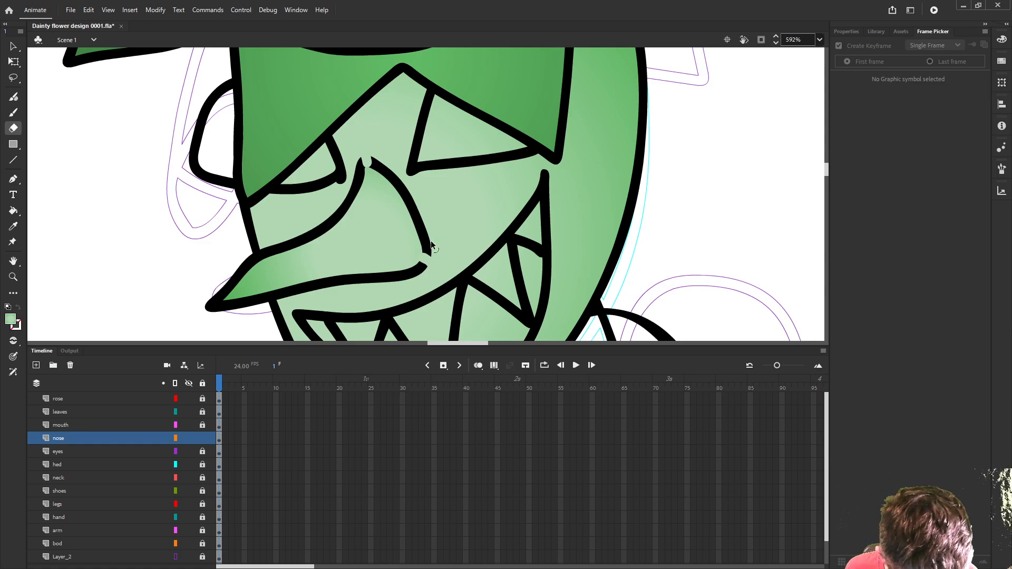
{"action": "left_click", "coordinate": [429, 243], "text": "ctrl"}
{"action": "key", "text": "Delete"}
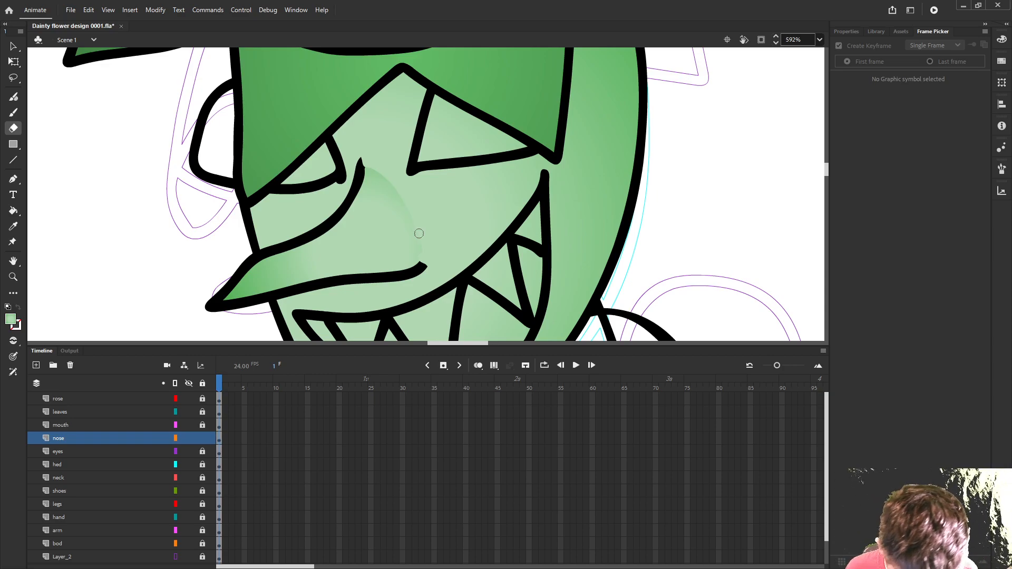
- Change the fill from the radial gradient to solid white FFFFFF
{"action": "scroll", "coordinate": [418, 233], "scroll_direction": "down", "scroll_amount": 6}
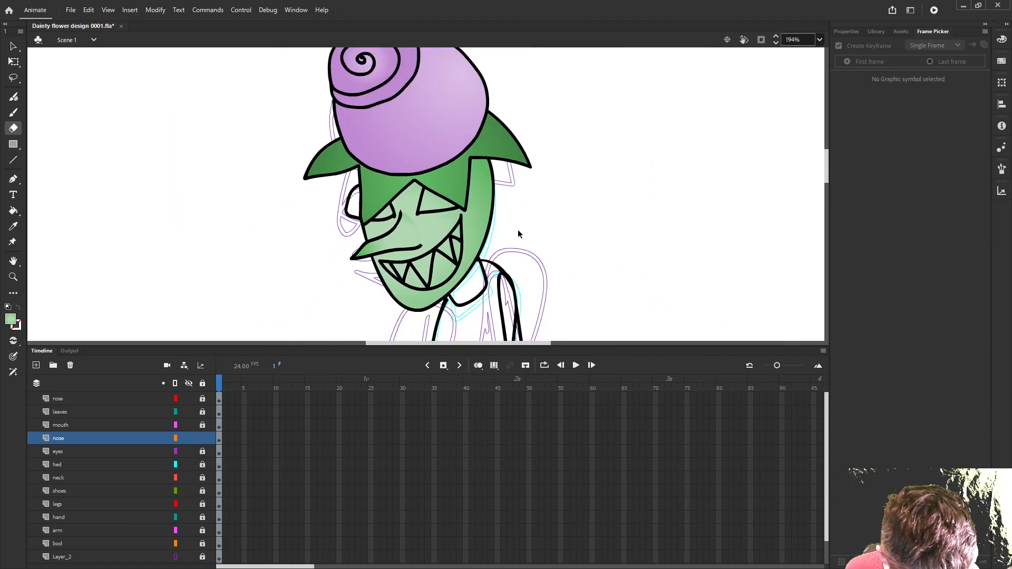
{"action": "left_click_drag", "start_coordinate": [516, 244], "coordinate": [473, 211]}
{"action": "scroll", "coordinate": [473, 210], "scroll_direction": "up", "scroll_amount": 3}
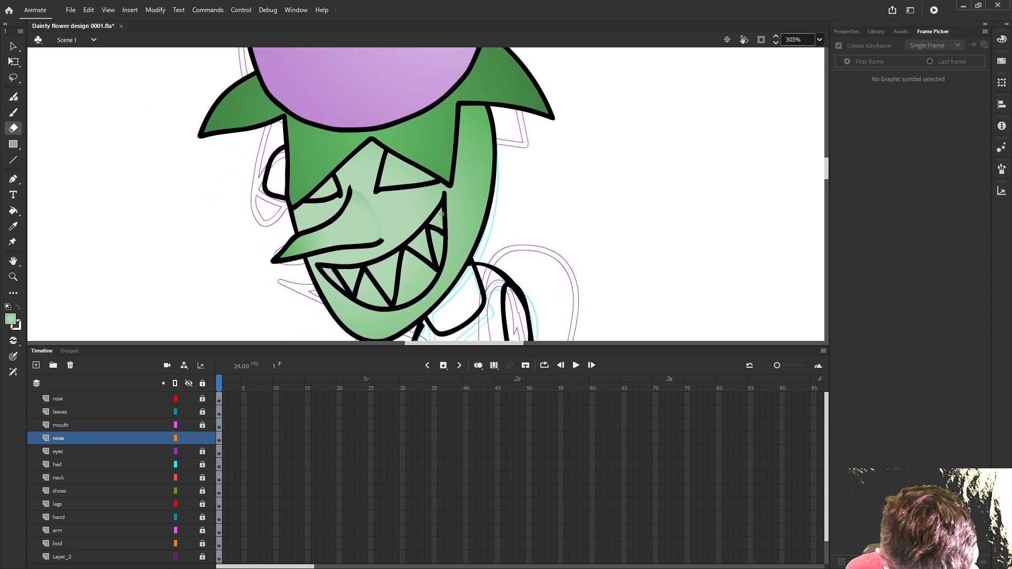
{"action": "left_click_drag", "start_coordinate": [500, 238], "coordinate": [554, 232]}
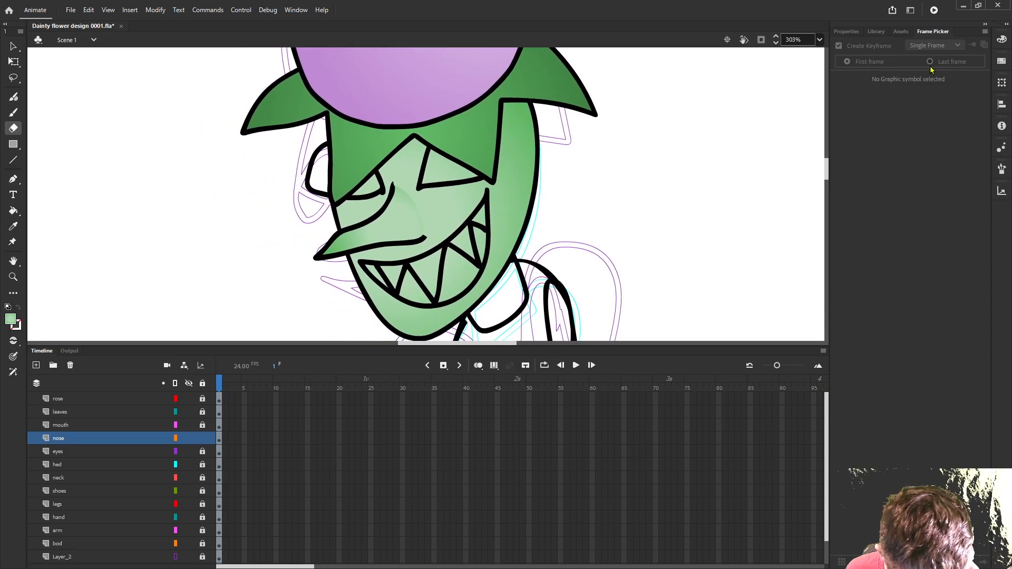
{"action": "left_click", "coordinate": [1001, 39]}
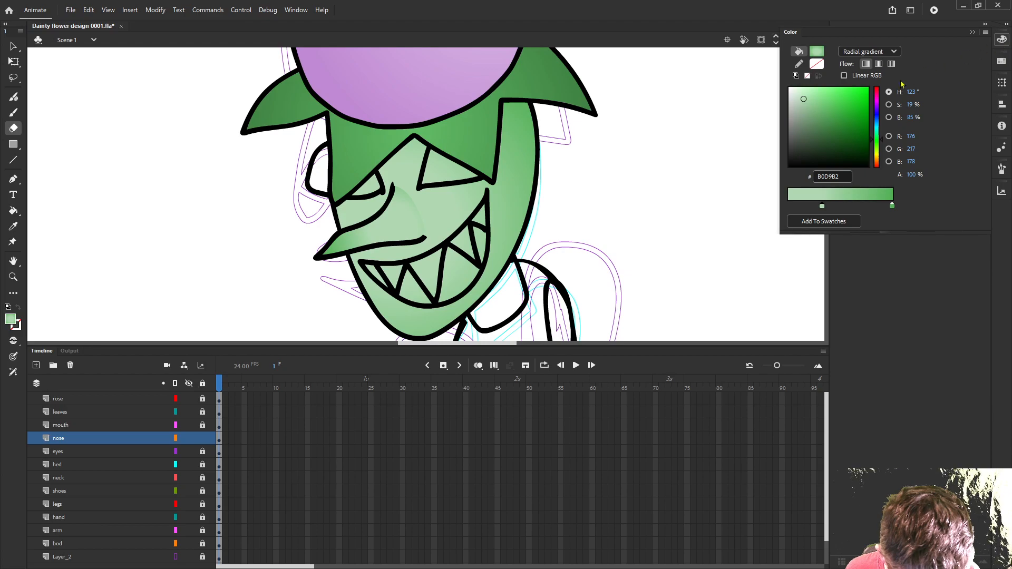
{"action": "left_click", "coordinate": [870, 51]}
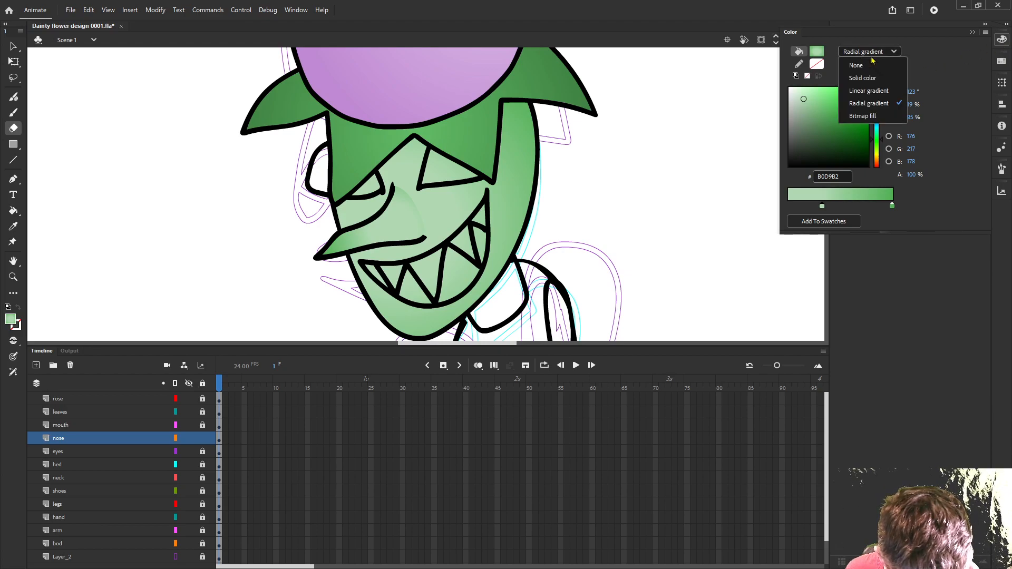
{"action": "left_click", "coordinate": [858, 81]}
{"action": "left_click_drag", "start_coordinate": [812, 102], "coordinate": [780, 82]}
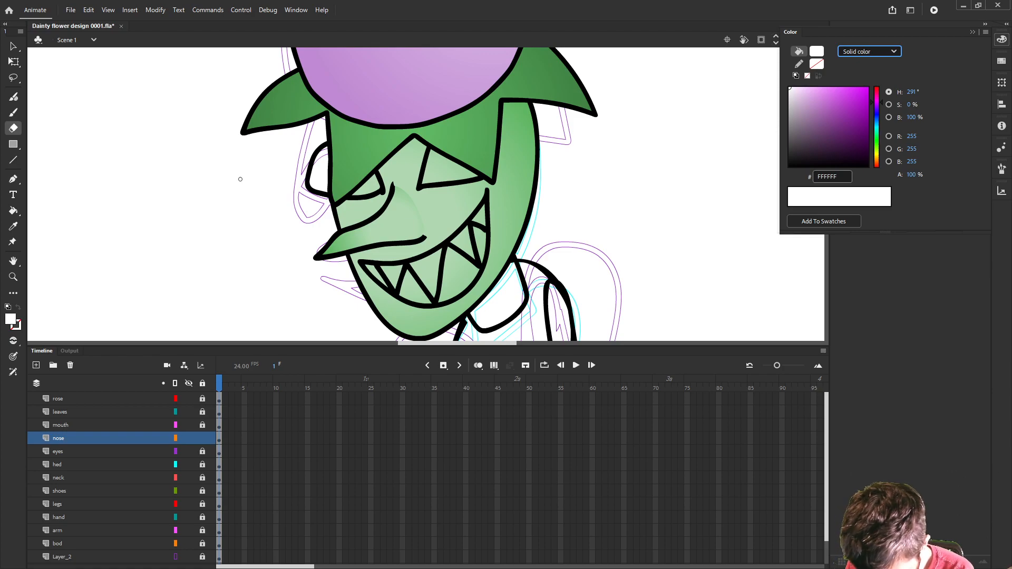
- Unlock all layers and fill both eyes with white, making the eyes layer active for the right eye
{"action": "key", "text": "q"}
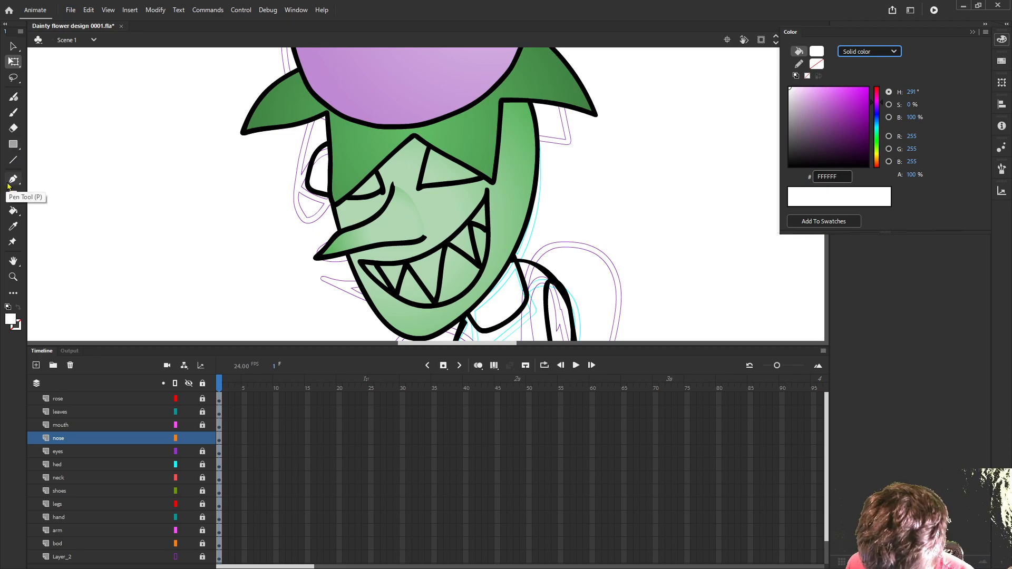
{"action": "key", "text": "k"}
{"action": "left_click", "coordinate": [331, 183]}
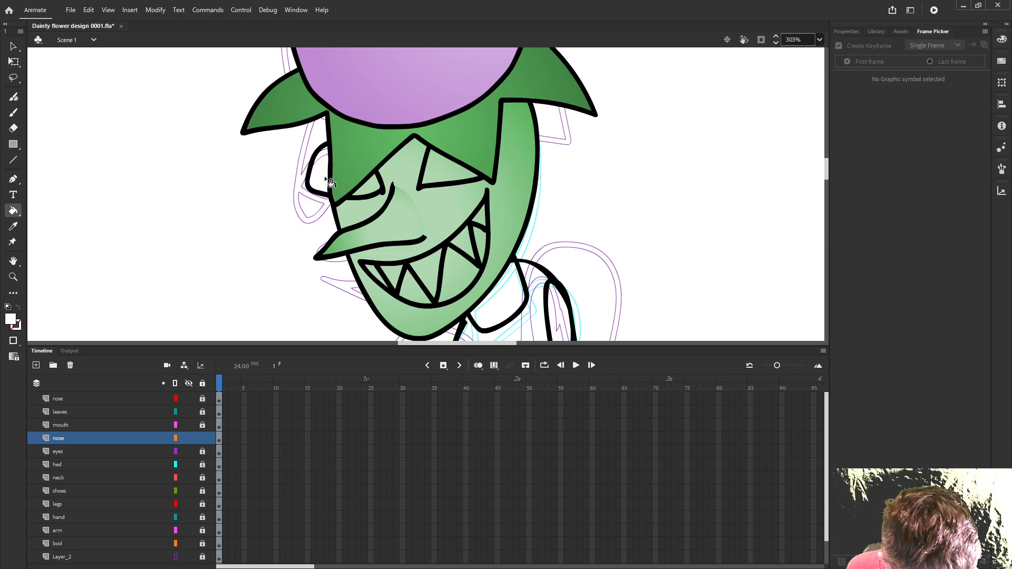
{"action": "left_click", "coordinate": [202, 383]}
{"action": "left_click", "coordinate": [369, 187]}
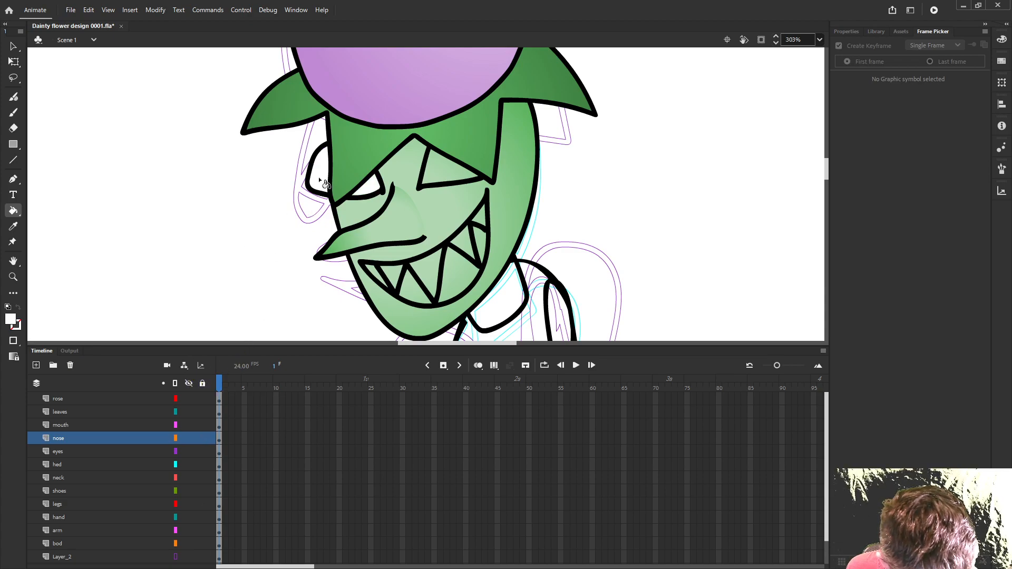
{"action": "left_click", "coordinate": [448, 172]}
{"action": "key", "text": "ctrl+z"}
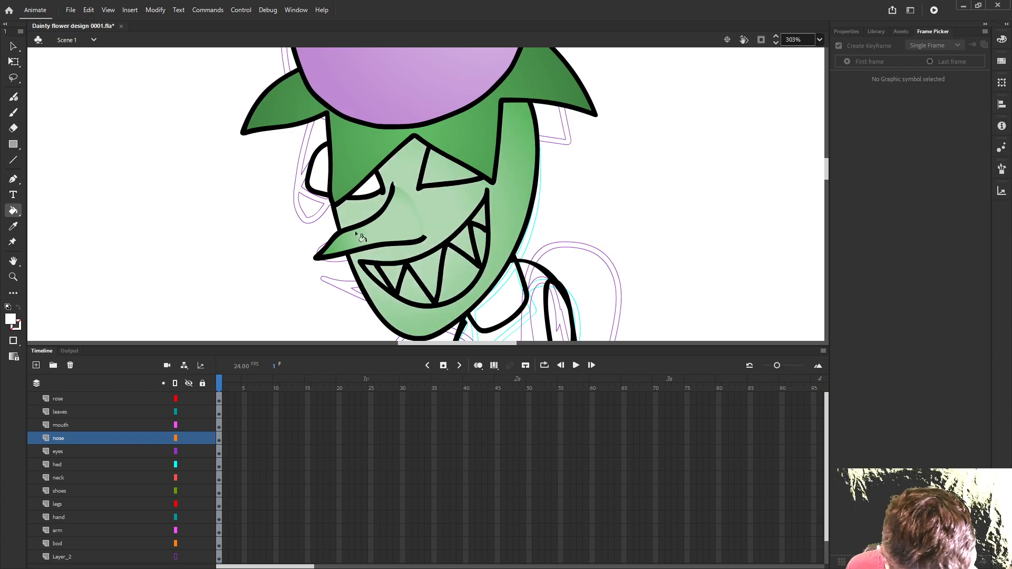
{"action": "left_click", "coordinate": [96, 454]}
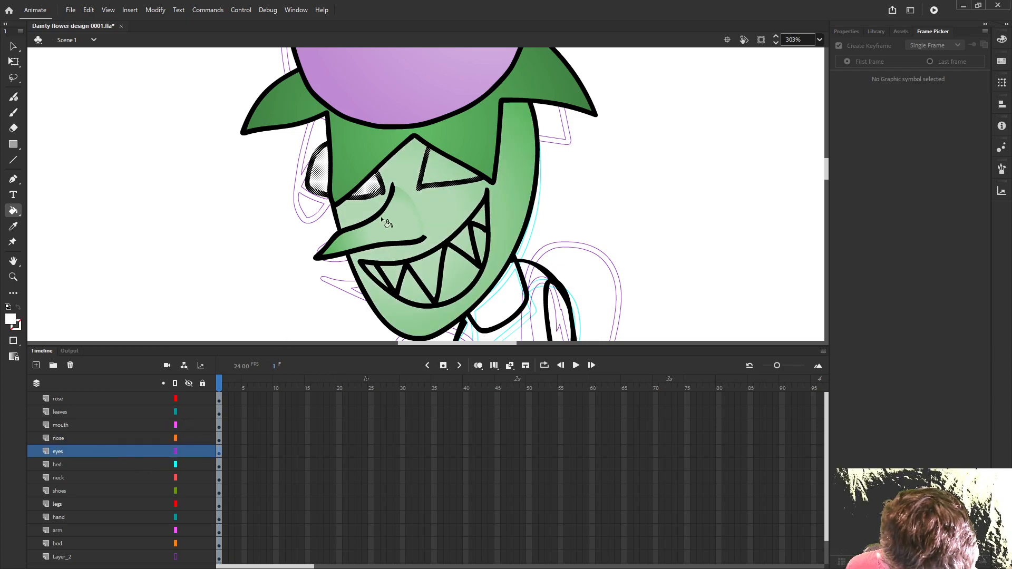
{"action": "left_click", "coordinate": [442, 179]}
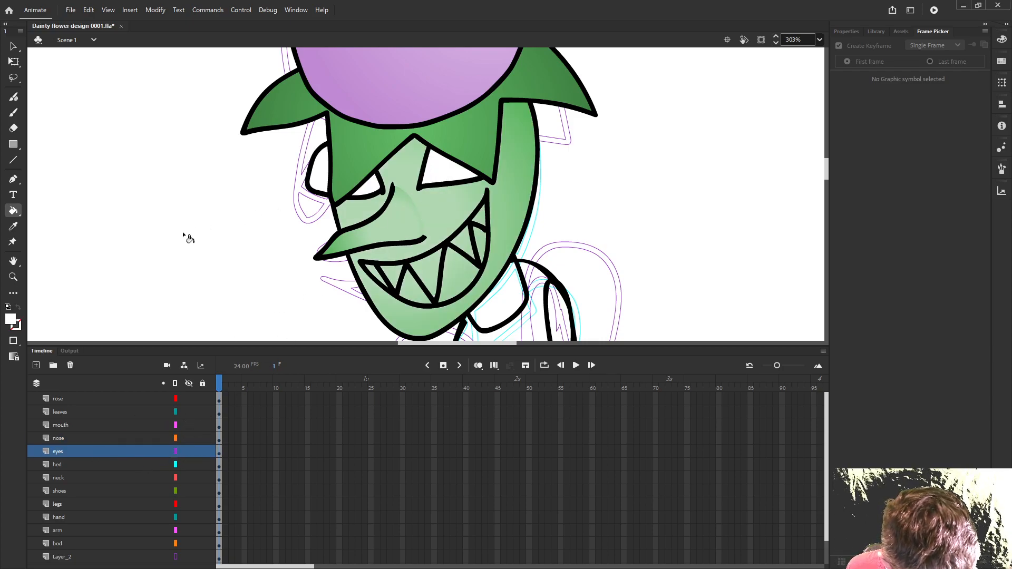
- Switch the fill back to the green radial gradient and fill the neck, trying several light centres and ending with the light toward the jaw
{"action": "scroll", "coordinate": [235, 285], "scroll_direction": "down", "scroll_amount": 5}
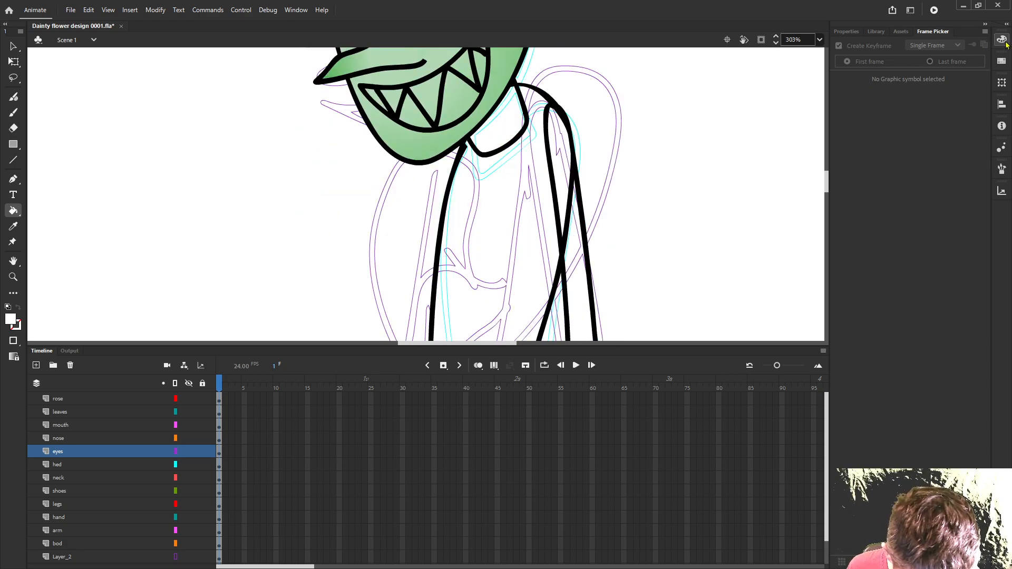
{"action": "left_click", "coordinate": [1001, 39]}
{"action": "left_click", "coordinate": [894, 53]}
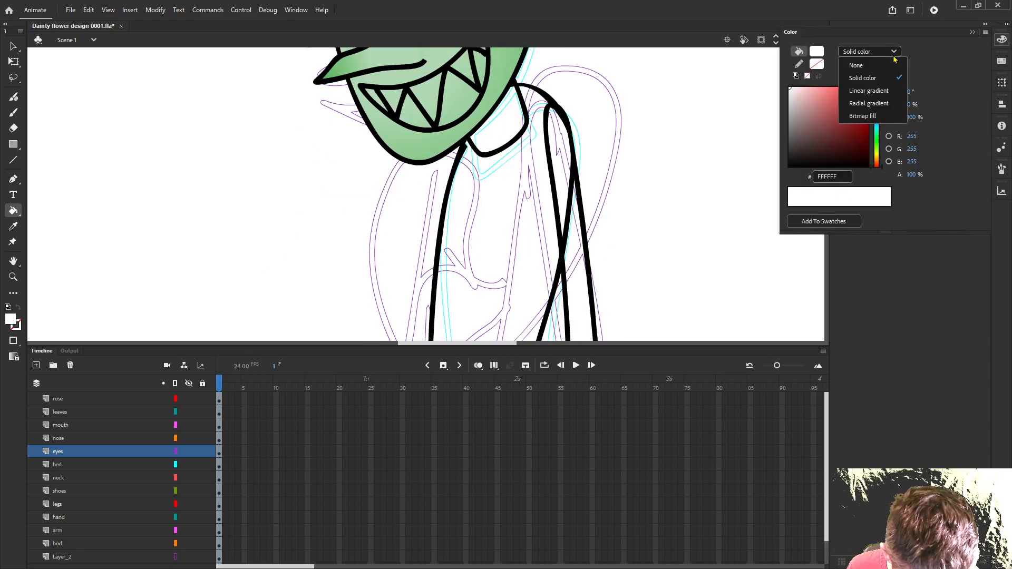
{"action": "left_click", "coordinate": [869, 104]}
{"action": "left_click", "coordinate": [505, 140]}
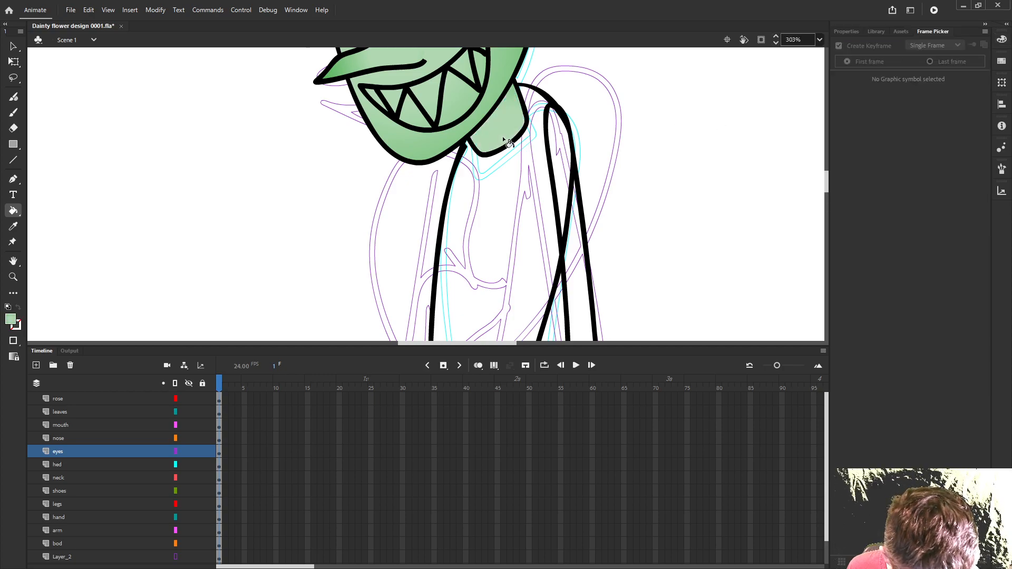
{"action": "left_click", "coordinate": [486, 100]}
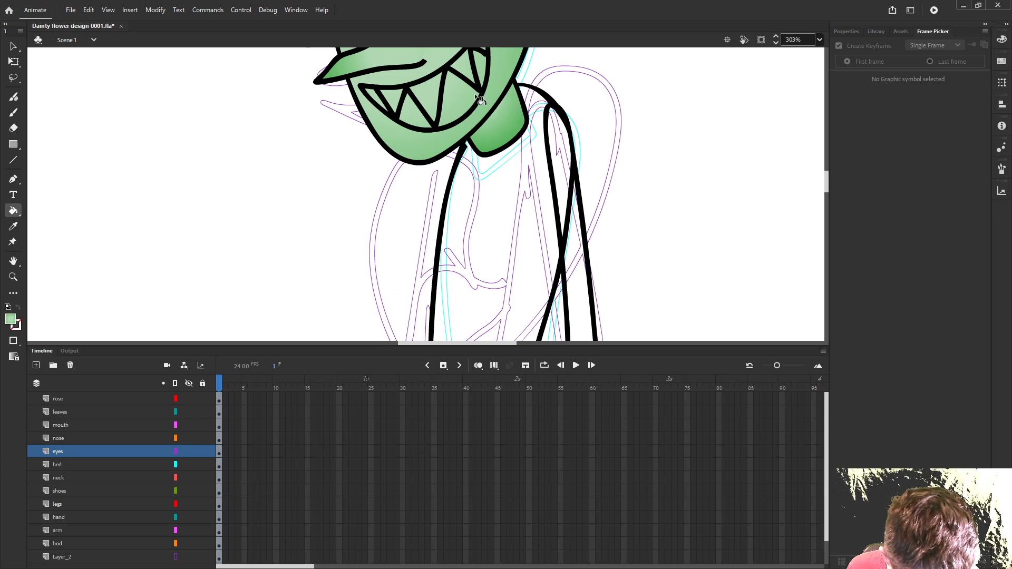
{"action": "left_click", "coordinate": [494, 122]}
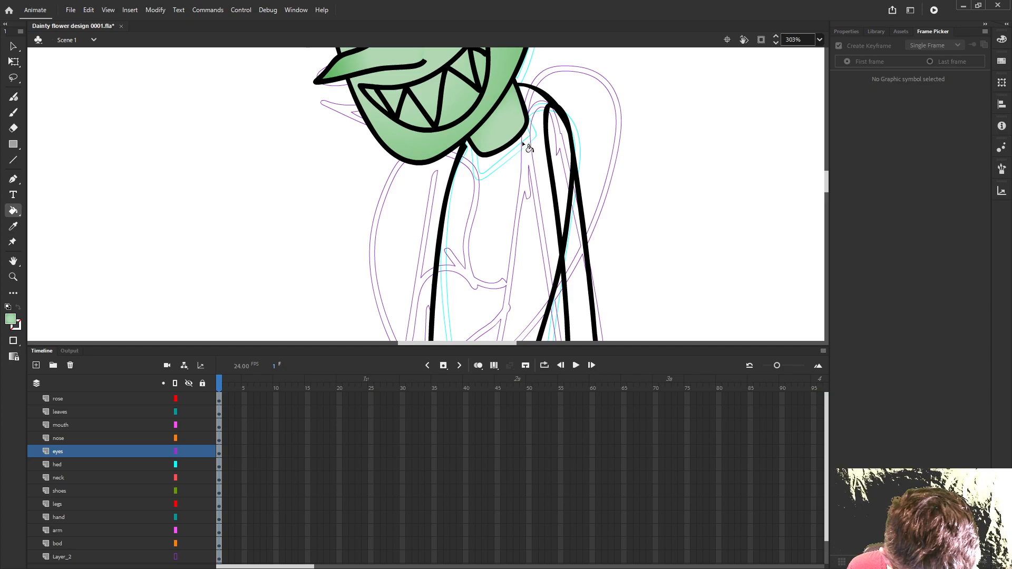
{"action": "left_click", "coordinate": [488, 110]}
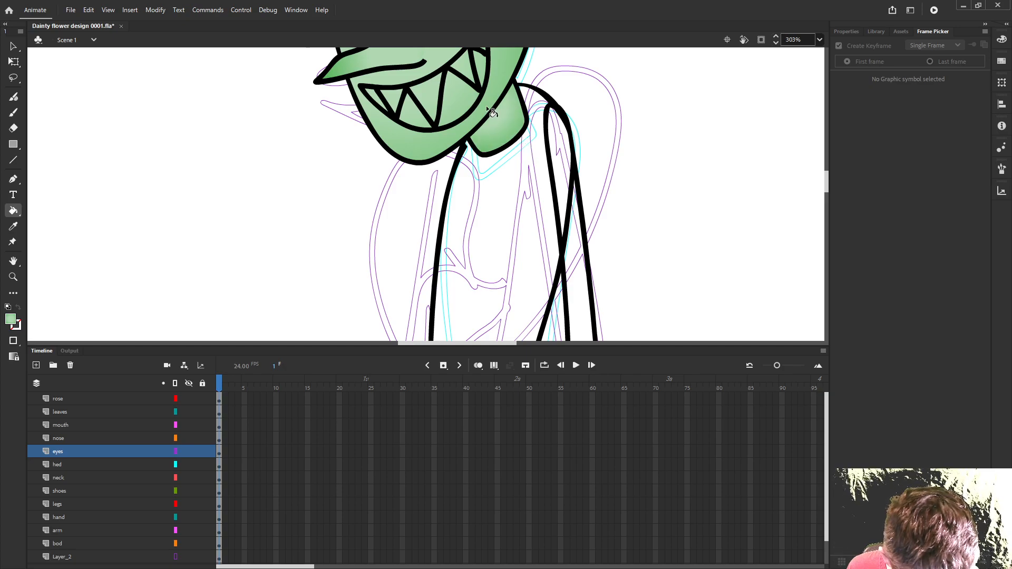
{"action": "left_click", "coordinate": [477, 102]}
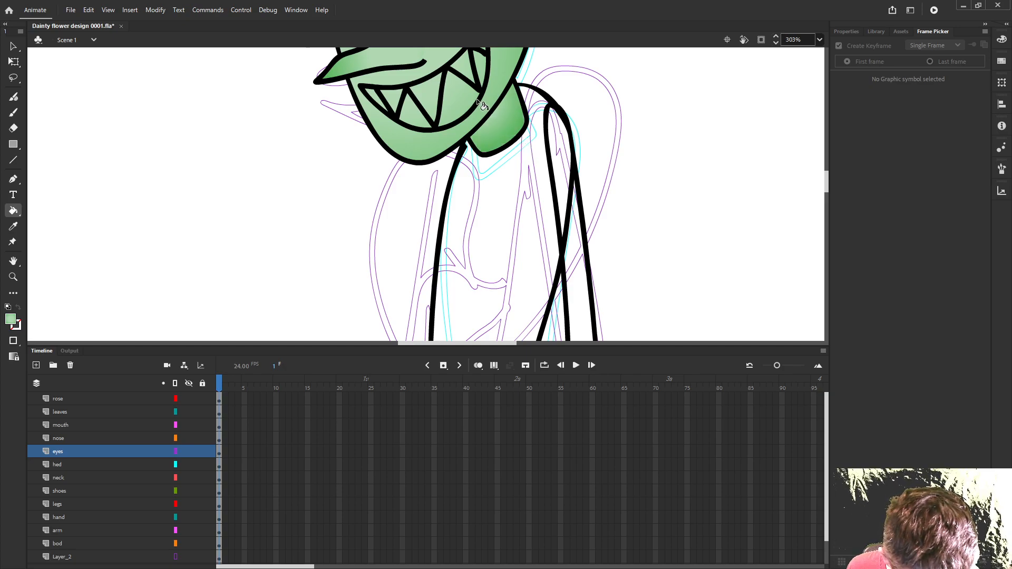
{"action": "scroll", "coordinate": [583, 131], "scroll_direction": "up", "scroll_amount": 2}
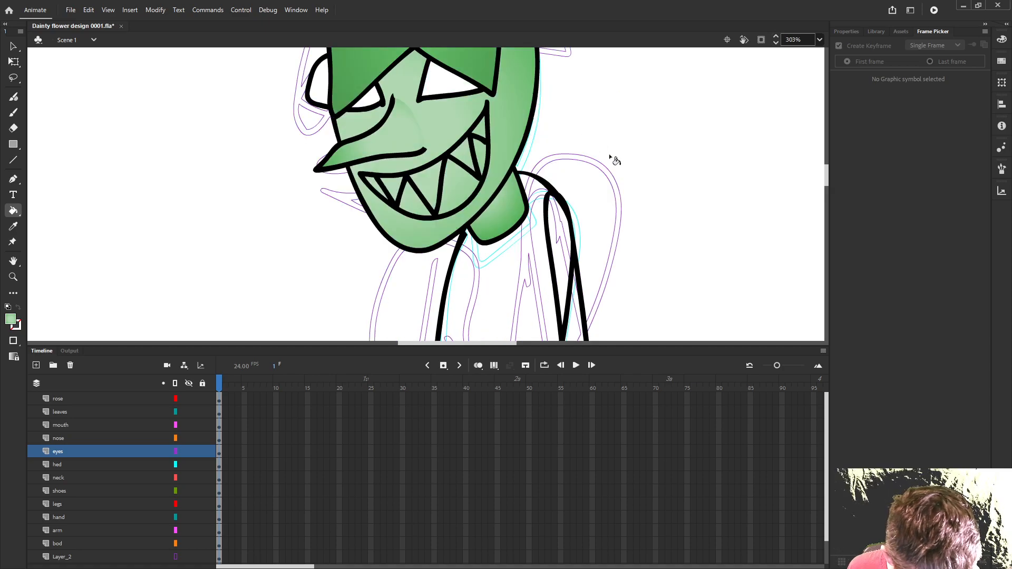
{"action": "scroll", "coordinate": [609, 154], "scroll_direction": "down", "scroll_amount": 2}
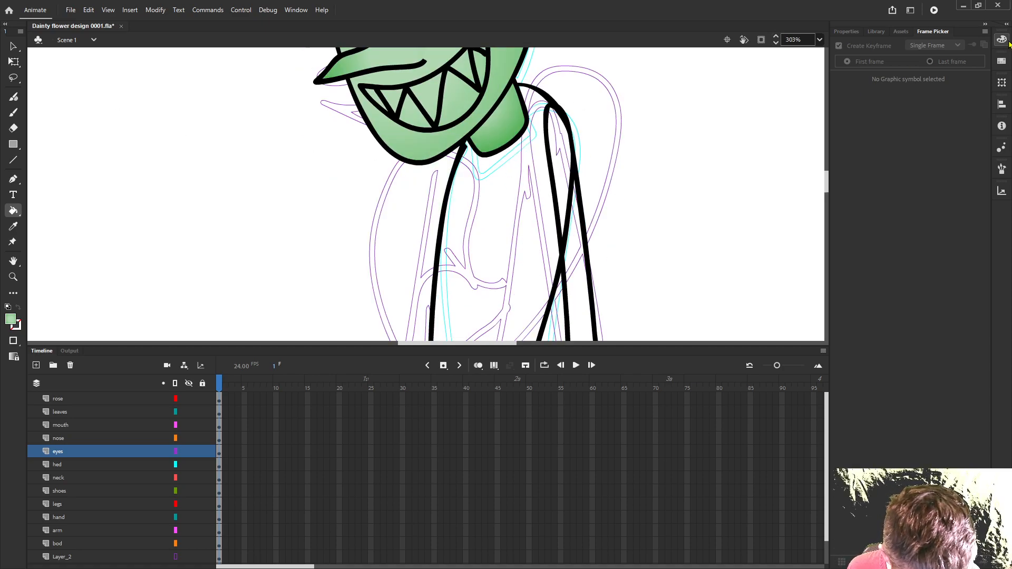
- Change the fill to solid red B84040 and fill the body shape below the neck
{"action": "left_click", "coordinate": [1002, 45]}
{"action": "left_click", "coordinate": [870, 51]}
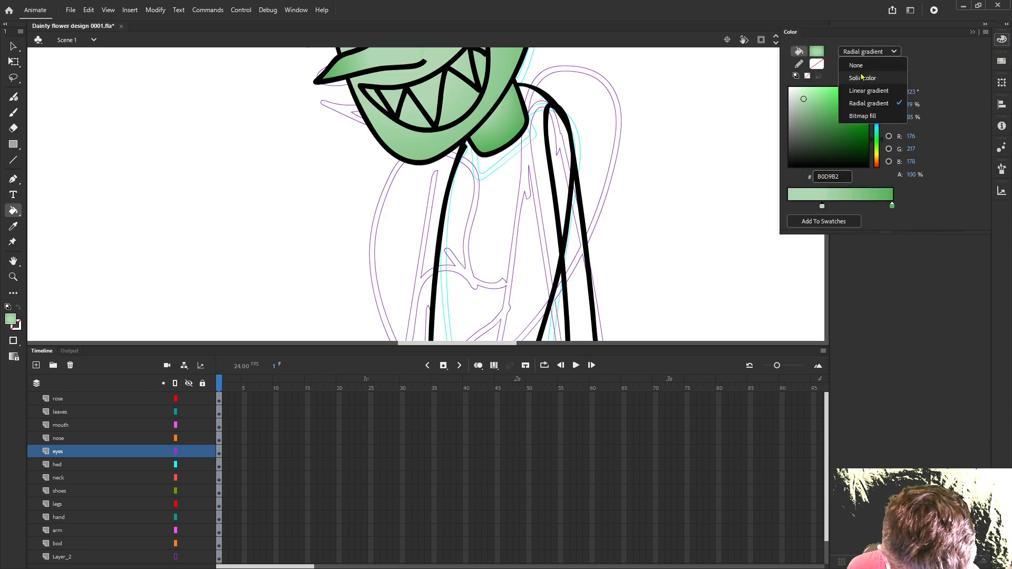
{"action": "left_click", "coordinate": [863, 78]}
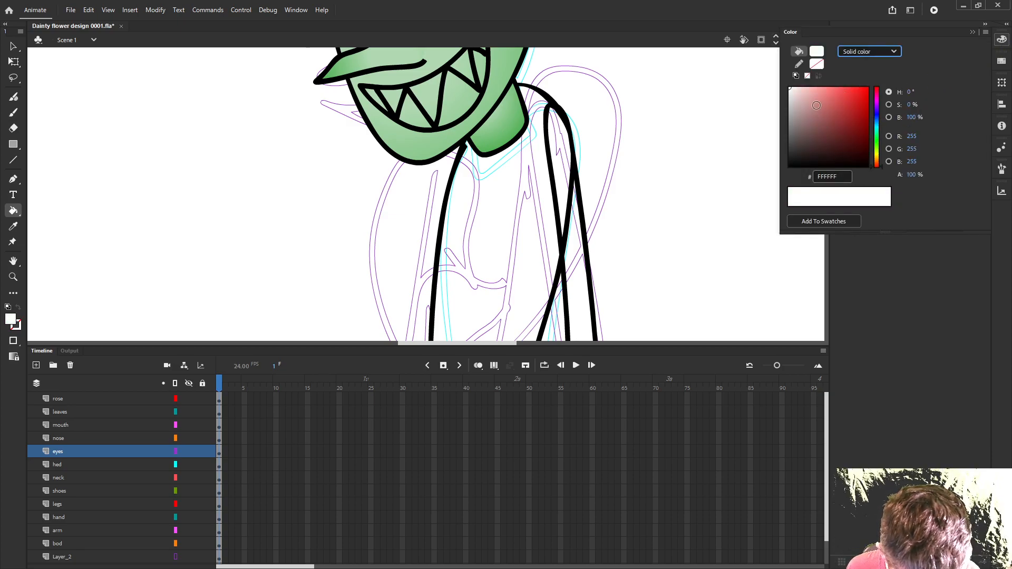
{"action": "left_click", "coordinate": [829, 102]}
{"action": "left_click_drag", "start_coordinate": [829, 102], "coordinate": [840, 110]}
{"action": "scroll", "coordinate": [606, 165], "scroll_direction": "down", "scroll_amount": 3}
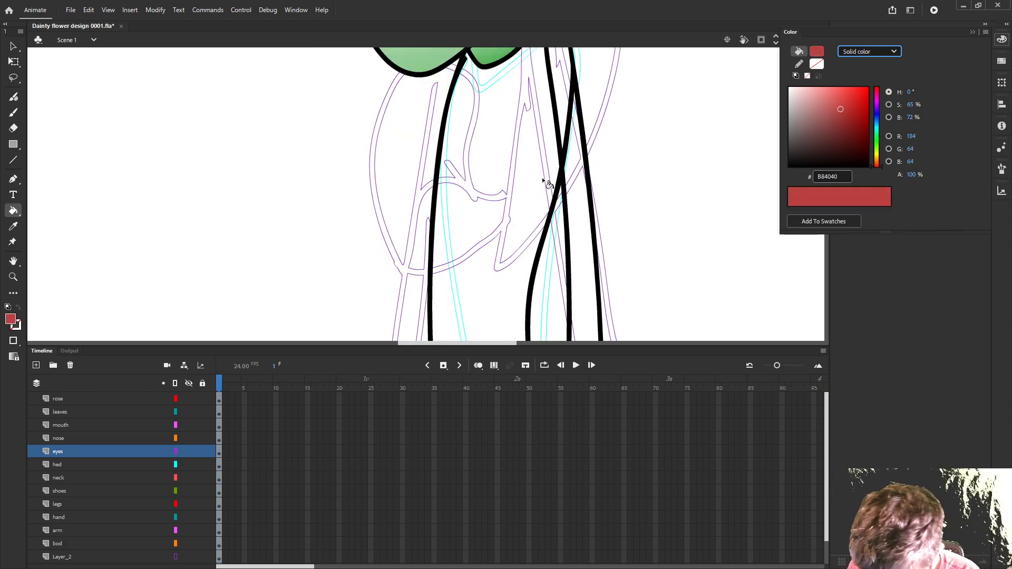
{"action": "left_click", "coordinate": [511, 221]}
{"action": "left_click", "coordinate": [507, 240]}
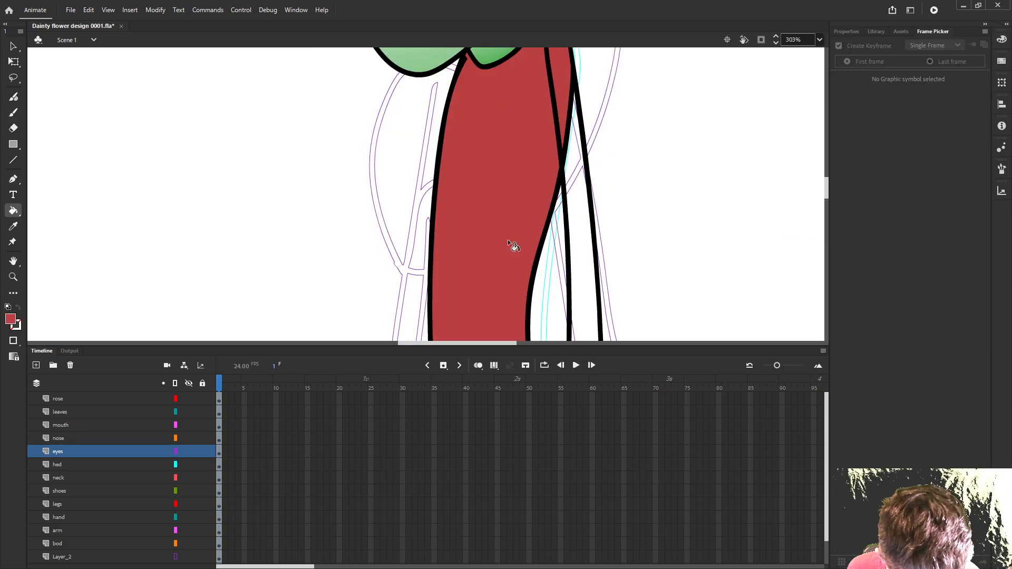
- Make the arm layer active and lock every layer except it
{"action": "scroll", "coordinate": [508, 240], "scroll_direction": "down", "scroll_amount": 2}
{"action": "scroll", "coordinate": [559, 263], "scroll_direction": "down", "scroll_amount": 5}
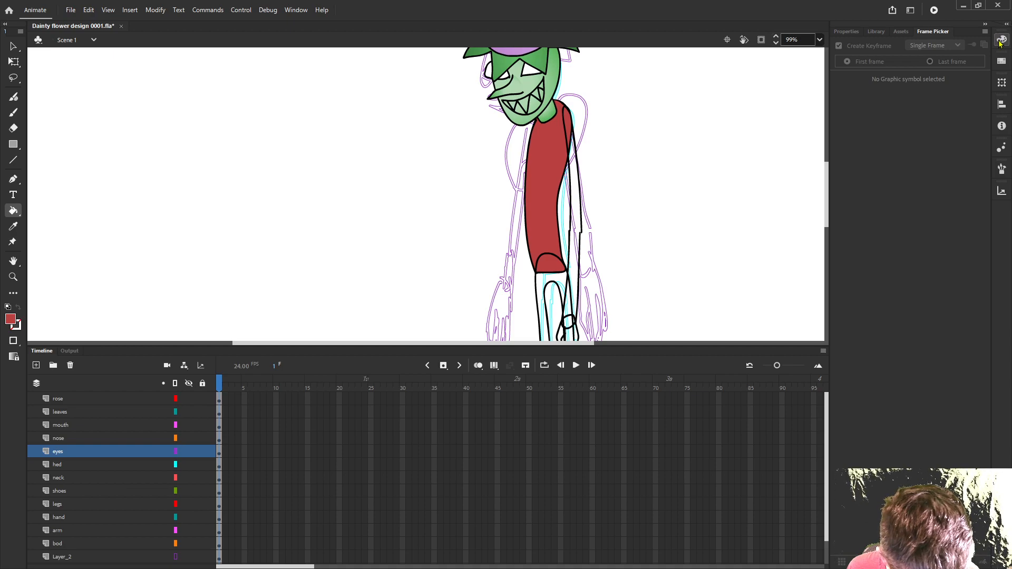
{"action": "scroll", "coordinate": [661, 239], "scroll_direction": "up", "scroll_amount": 6}
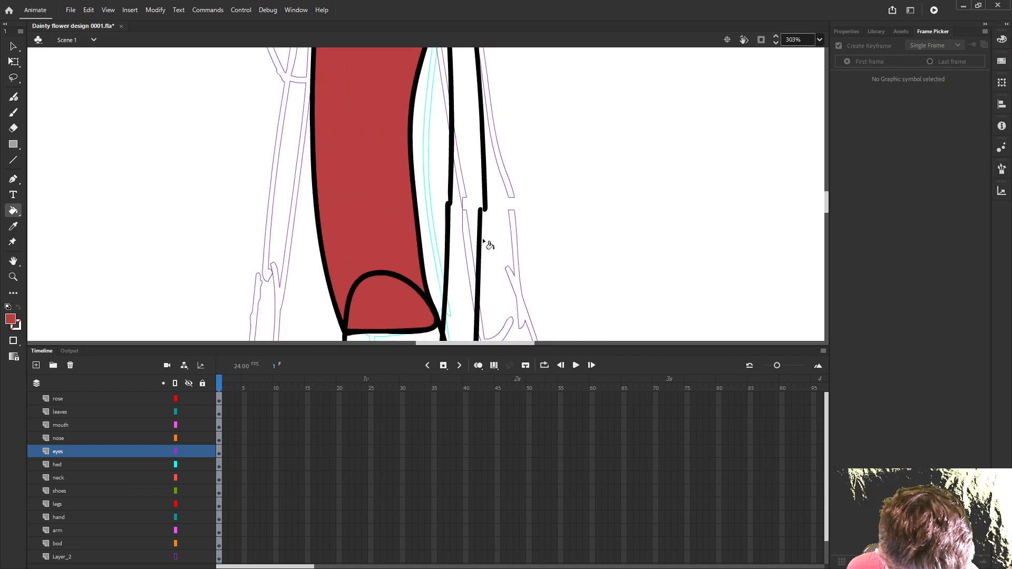
{"action": "scroll", "coordinate": [489, 260], "scroll_direction": "down", "scroll_amount": 3}
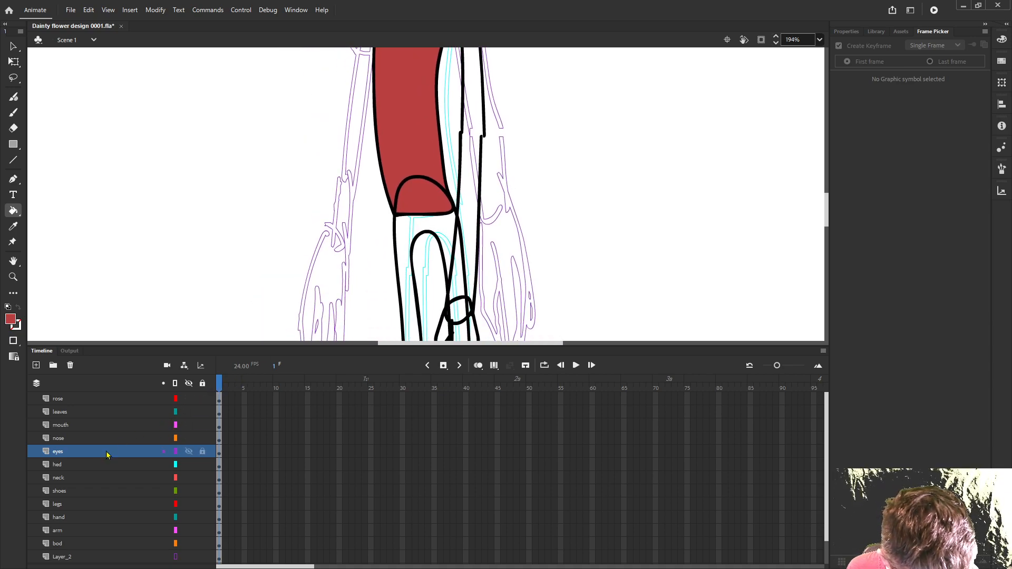
{"action": "left_click", "coordinate": [61, 535]}
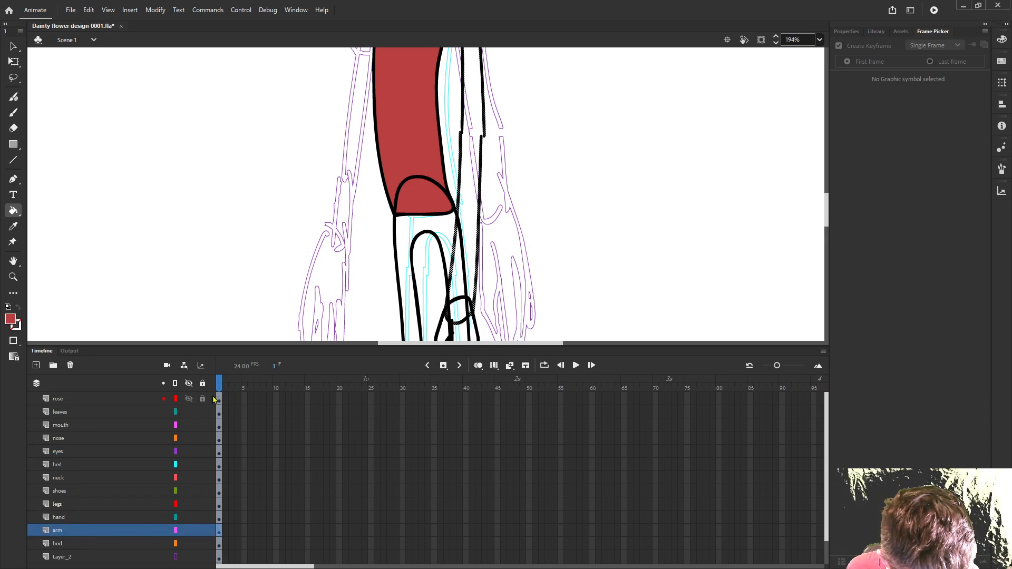
{"action": "left_click", "coordinate": [202, 384]}
{"action": "left_click", "coordinate": [202, 530]}
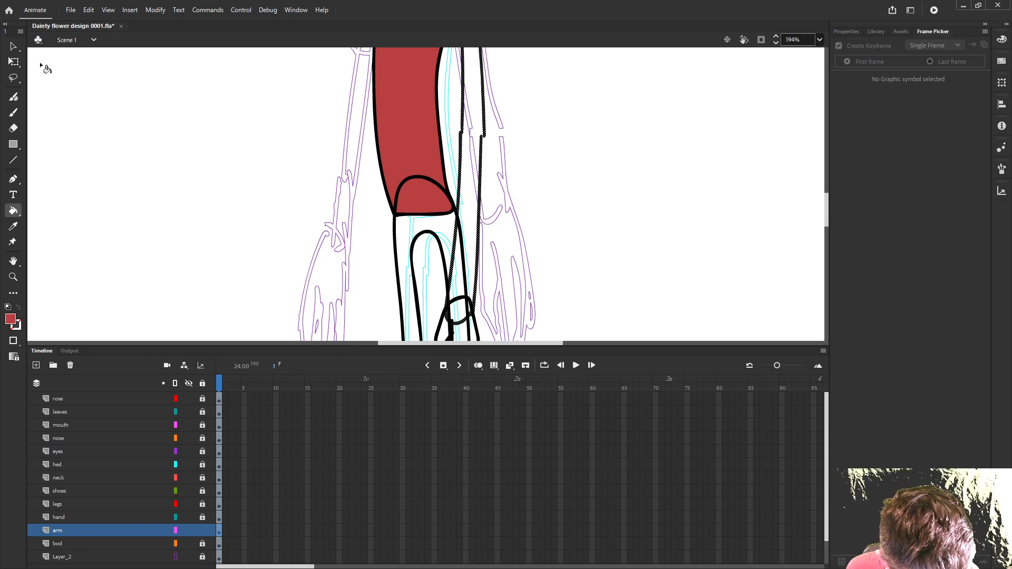
- Lasso the lower arm outlines from elbow to wrist and shift them to line up with the upper arm lines
{"action": "left_click", "coordinate": [13, 46]}
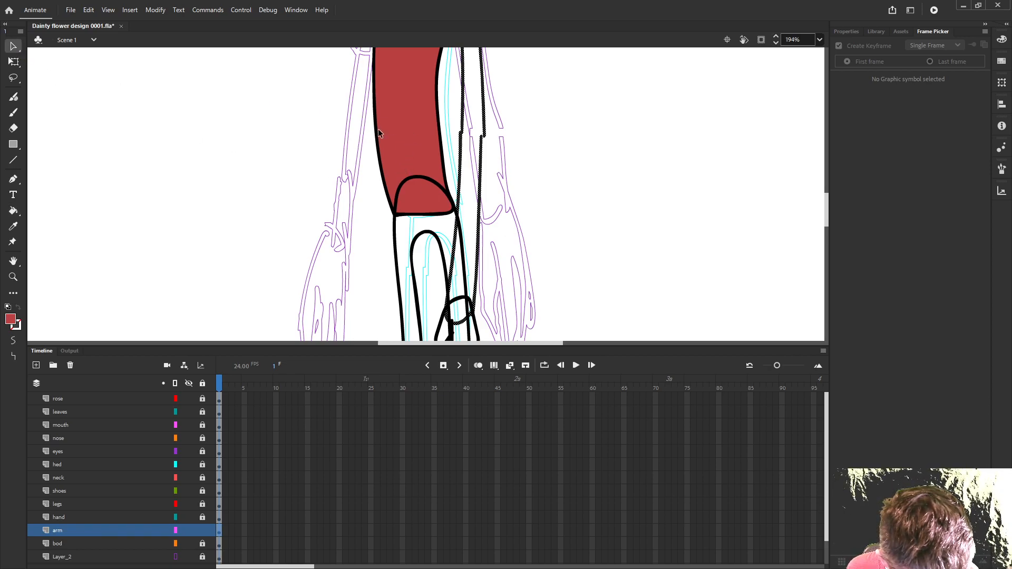
{"action": "left_click", "coordinate": [14, 79]}
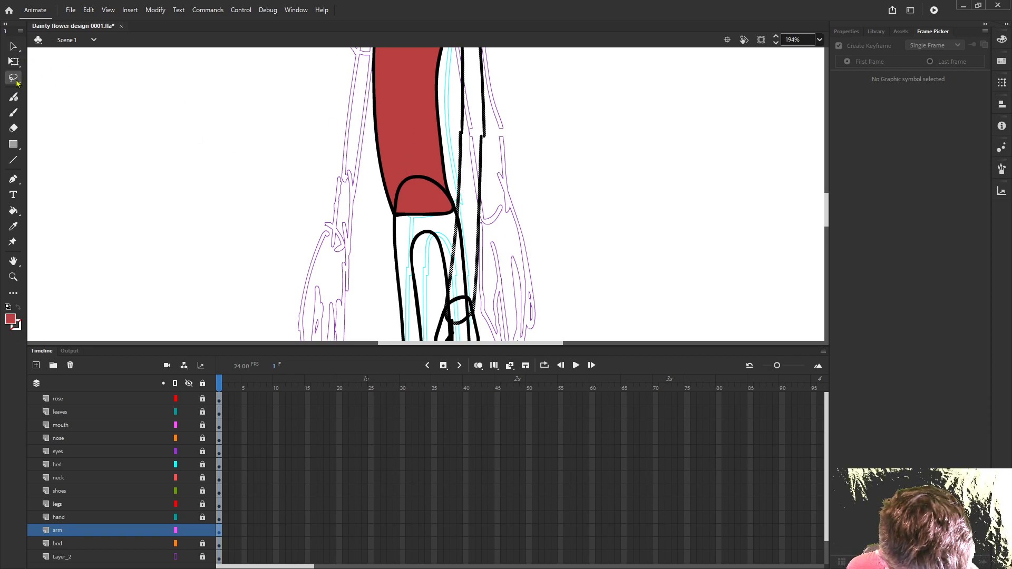
{"action": "left_click", "coordinate": [487, 143]}
{"action": "scroll", "coordinate": [487, 143], "scroll_direction": "up", "scroll_amount": 2}
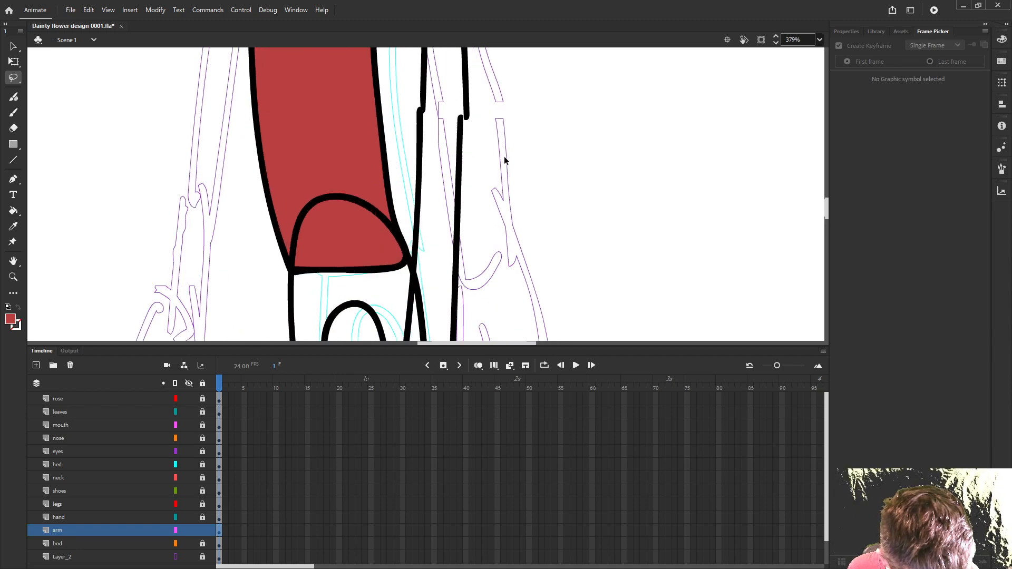
{"action": "left_click_drag", "start_coordinate": [464, 123], "coordinate": [412, 112]}
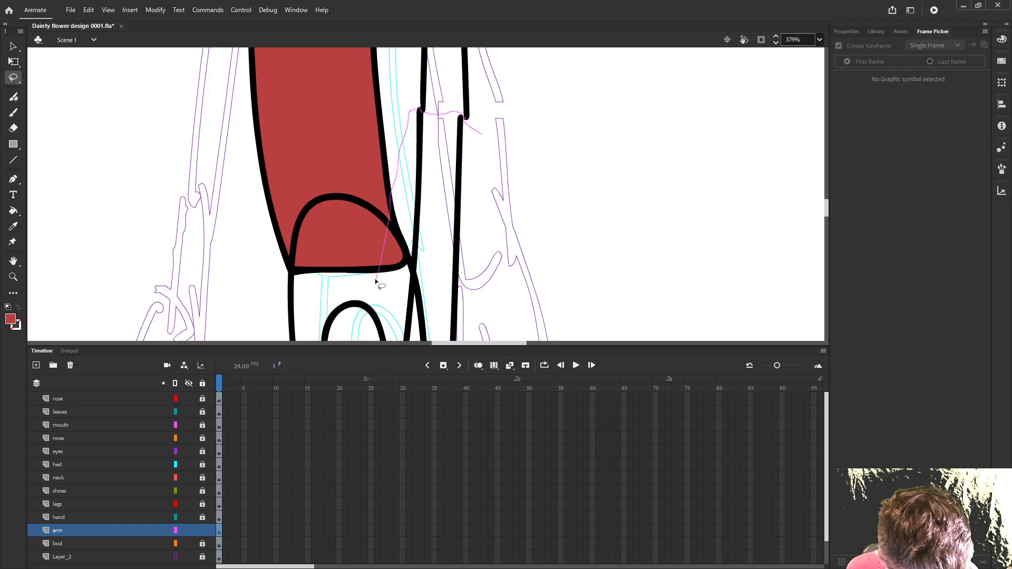
{"action": "left_click_drag", "start_coordinate": [375, 285], "coordinate": [374, 285]}
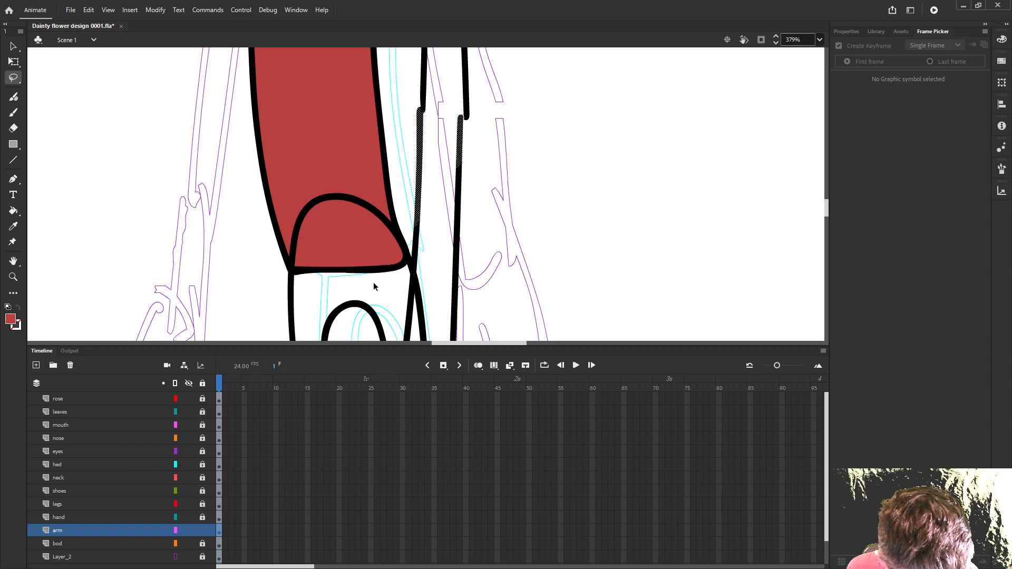
{"action": "scroll", "coordinate": [372, 279], "scroll_direction": "down", "scroll_amount": 3}
{"action": "scroll", "coordinate": [372, 280], "scroll_direction": "down", "scroll_amount": 2}
{"action": "scroll", "coordinate": [446, 166], "scroll_direction": "down", "scroll_amount": 1}
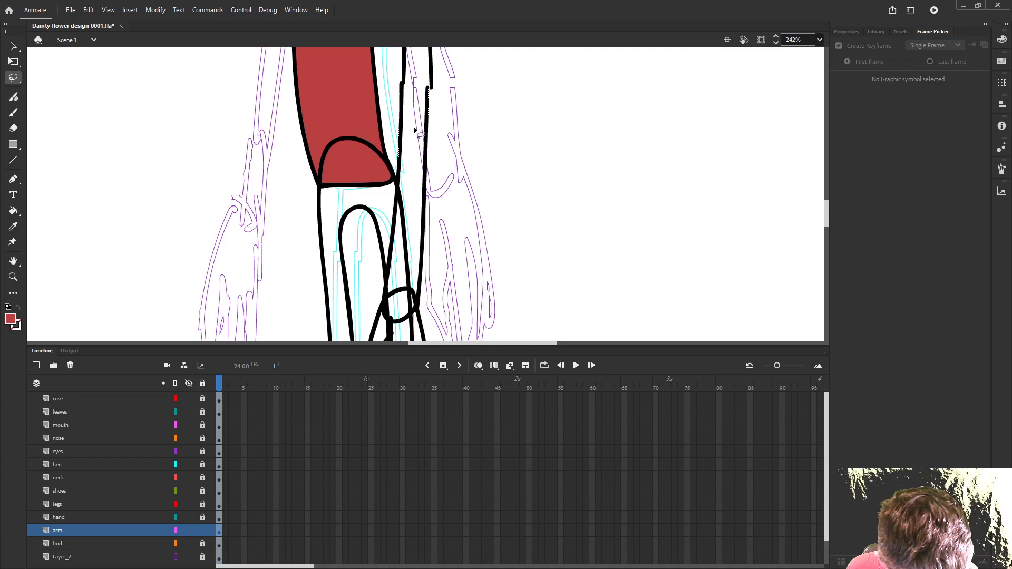
{"action": "mouse_move", "coordinate": [374, 324]}
{"action": "left_mouse_down"}
{"action": "mouse_move", "coordinate": [465, 298]}
{"action": "mouse_move", "coordinate": [487, 207]}
{"action": "mouse_move", "coordinate": [457, 123]}
{"action": "mouse_move", "coordinate": [436, 112]}
{"action": "mouse_move", "coordinate": [393, 128]}
{"action": "left_mouse_up"}
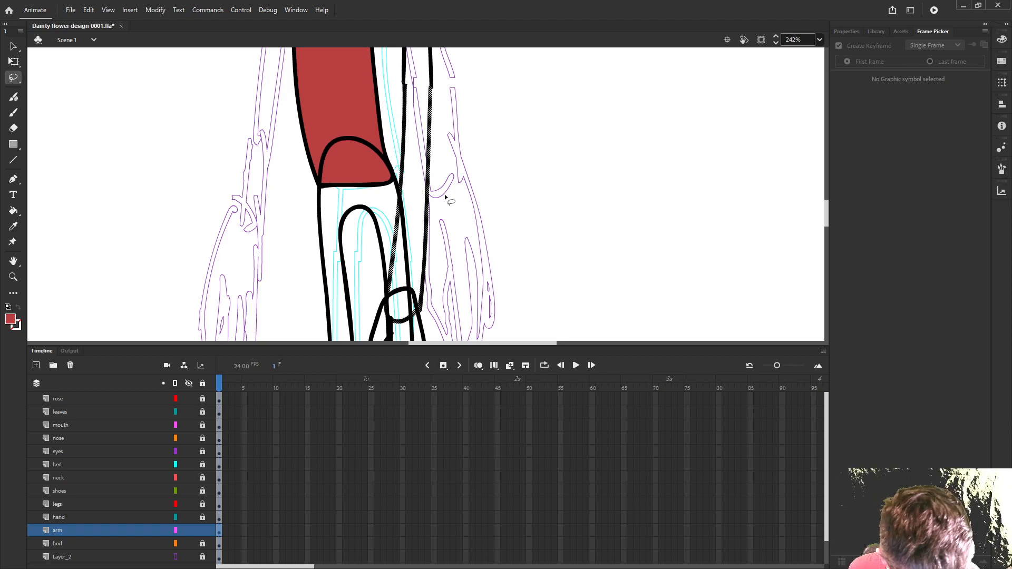
{"action": "left_click", "coordinate": [460, 195]}
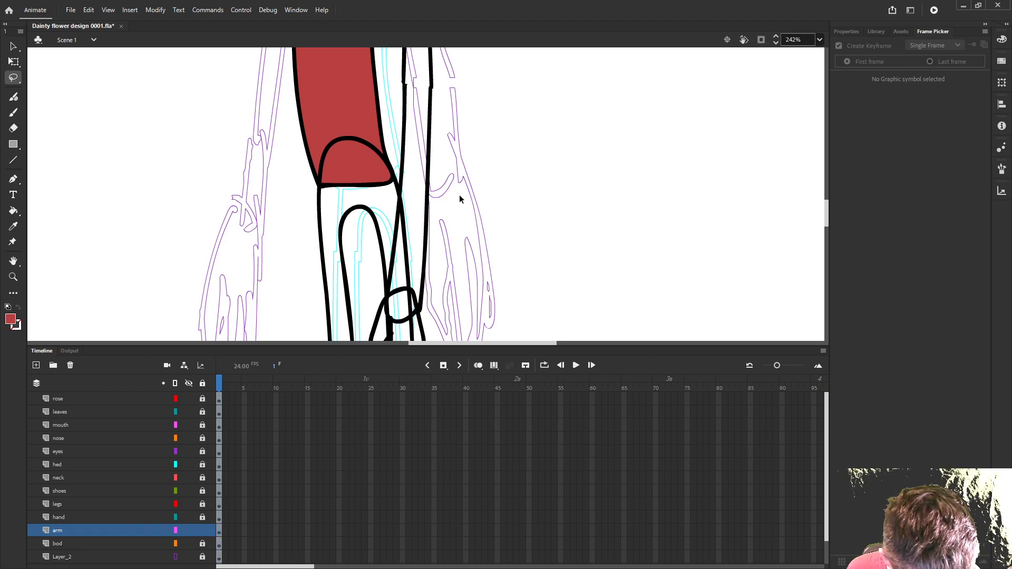
- Unlock all layers and fill the arm with the solid red B84040
{"action": "scroll", "coordinate": [370, 287], "scroll_direction": "down", "scroll_amount": 3}
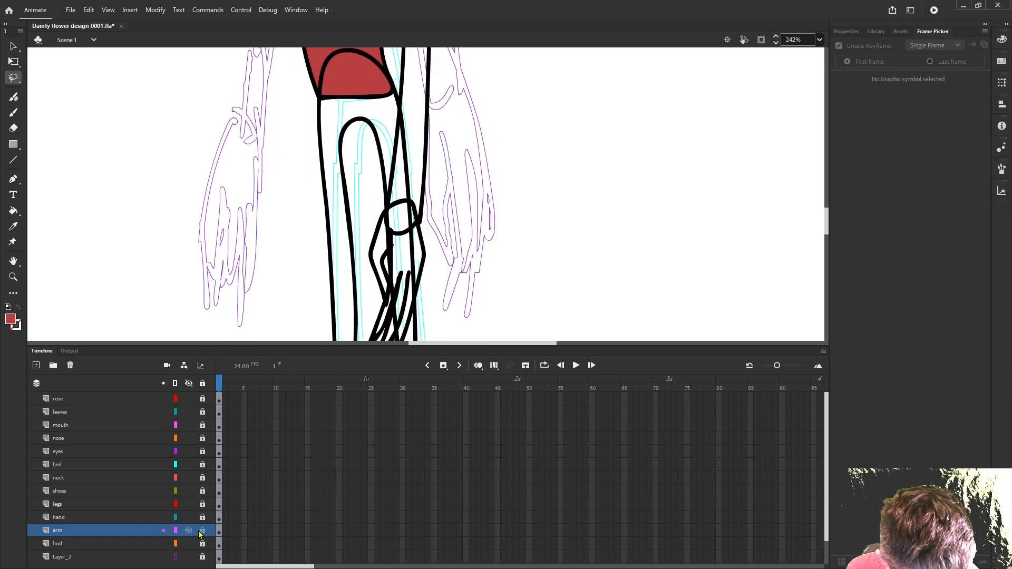
{"action": "left_click", "coordinate": [203, 383]}
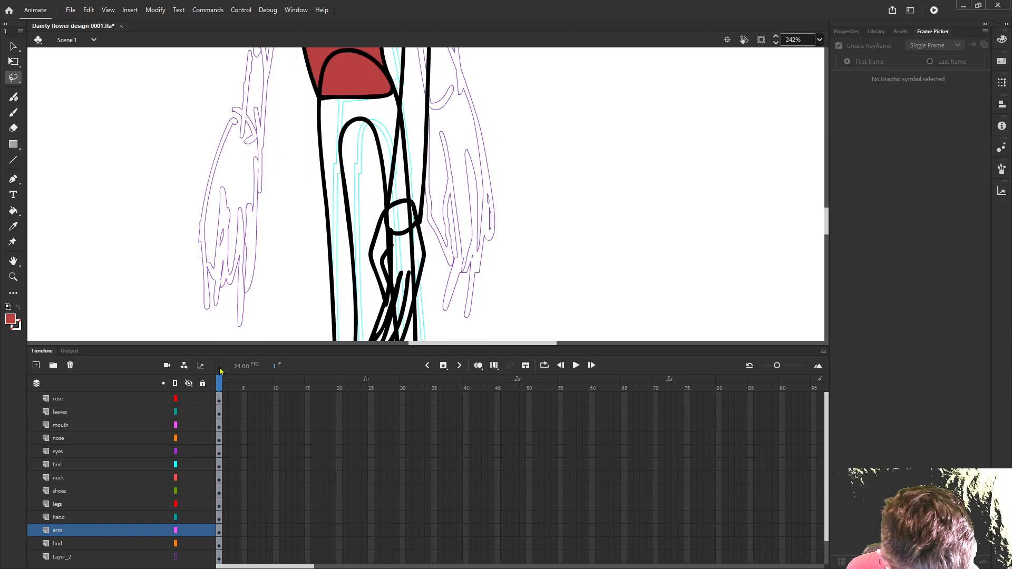
{"action": "scroll", "coordinate": [324, 258], "scroll_direction": "up", "scroll_amount": 6}
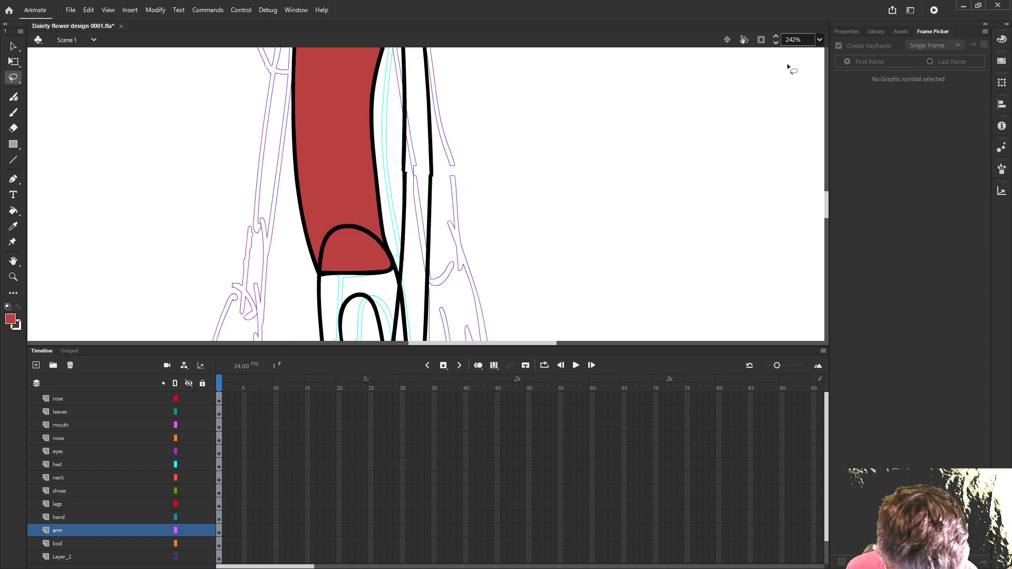
{"action": "key", "text": "k"}
{"action": "left_click", "coordinate": [417, 196]}
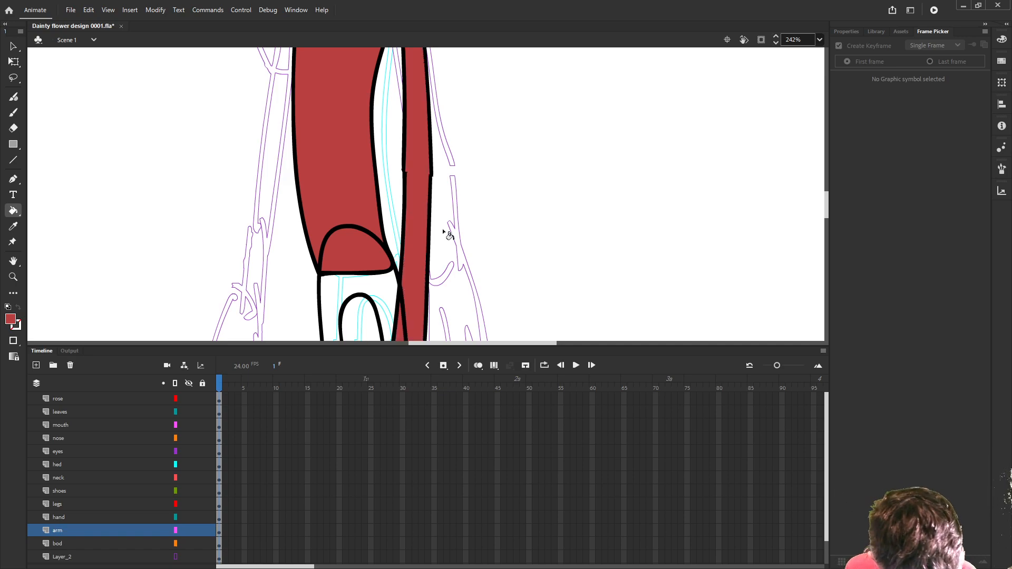
- Switch the fill back to the green radial gradient and fill the hand, undoing the first attempt and placing the light toward the fingers
{"action": "scroll", "coordinate": [462, 247], "scroll_direction": "down", "scroll_amount": 3}
{"action": "left_click_drag", "start_coordinate": [479, 259], "coordinate": [448, 169]}
{"action": "scroll", "coordinate": [448, 168], "scroll_direction": "up", "scroll_amount": 3}
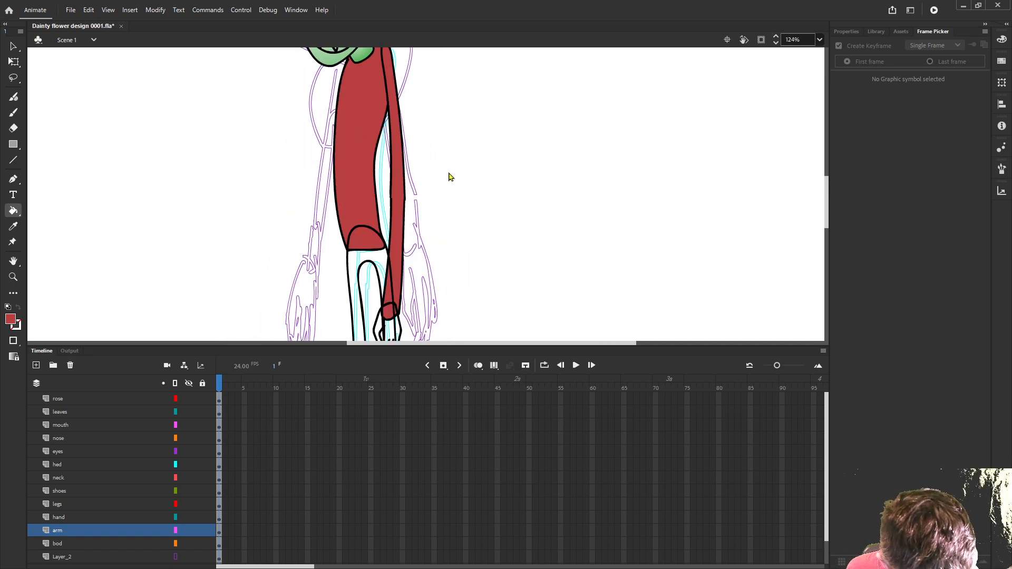
{"action": "left_click", "coordinate": [1001, 40]}
{"action": "left_click", "coordinate": [870, 51]}
{"action": "left_click", "coordinate": [855, 104]}
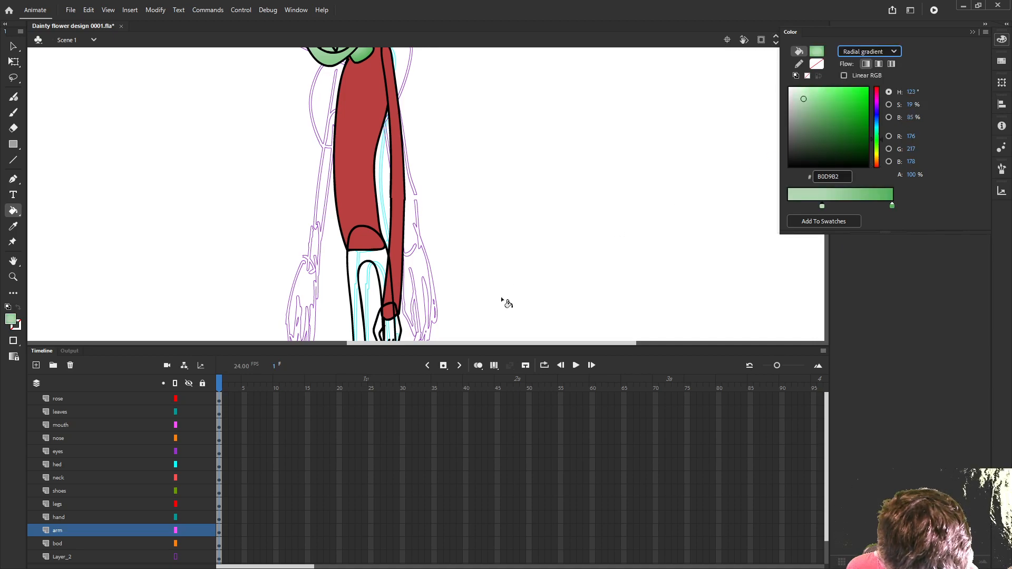
{"action": "left_click_drag", "start_coordinate": [506, 302], "coordinate": [543, 187]}
{"action": "scroll", "coordinate": [482, 216], "scroll_direction": "up", "scroll_amount": 3}
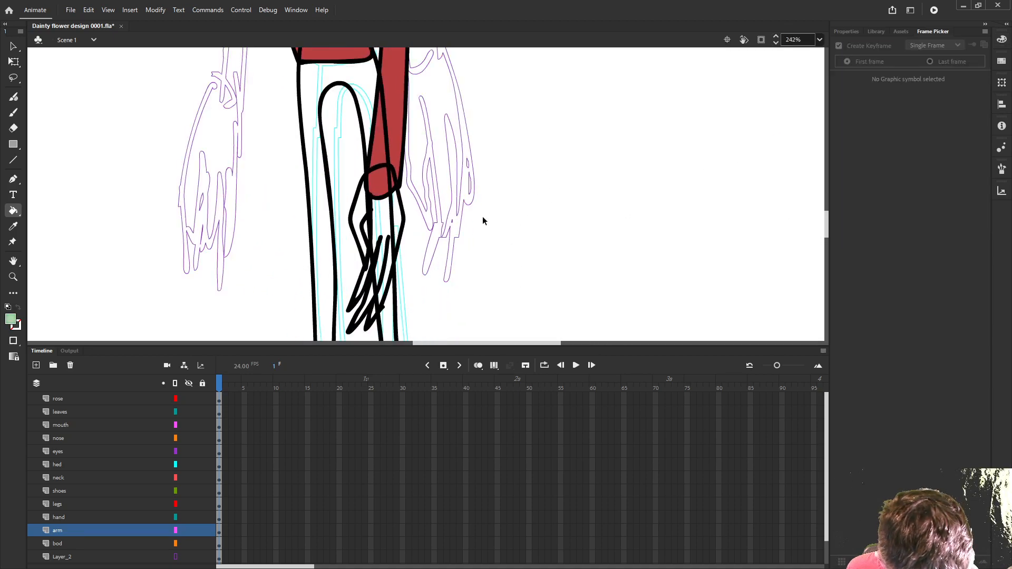
{"action": "left_click", "coordinate": [387, 221]}
{"action": "key", "text": "ctrl+z"}
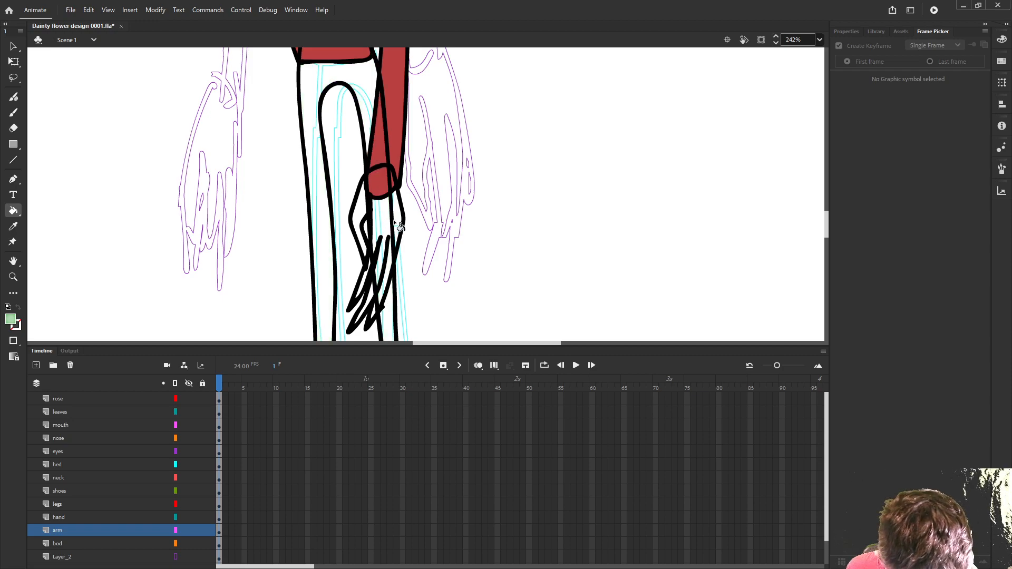
{"action": "left_click", "coordinate": [396, 219]}
{"action": "left_click", "coordinate": [395, 259]}
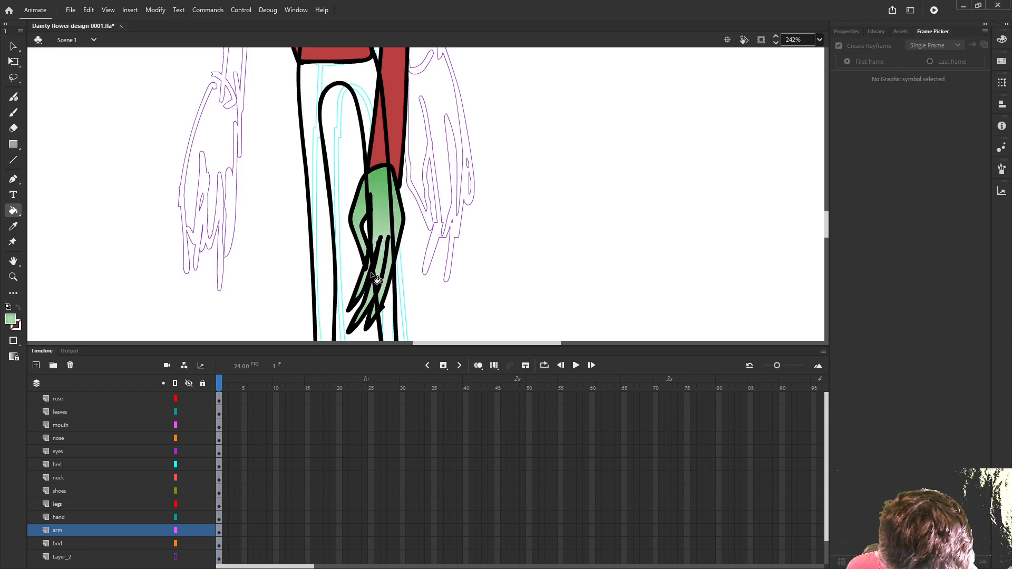
- Change the fill to solid blue 425788 and fill the trouser legs
{"action": "scroll", "coordinate": [494, 245], "scroll_direction": "down", "scroll_amount": 3}
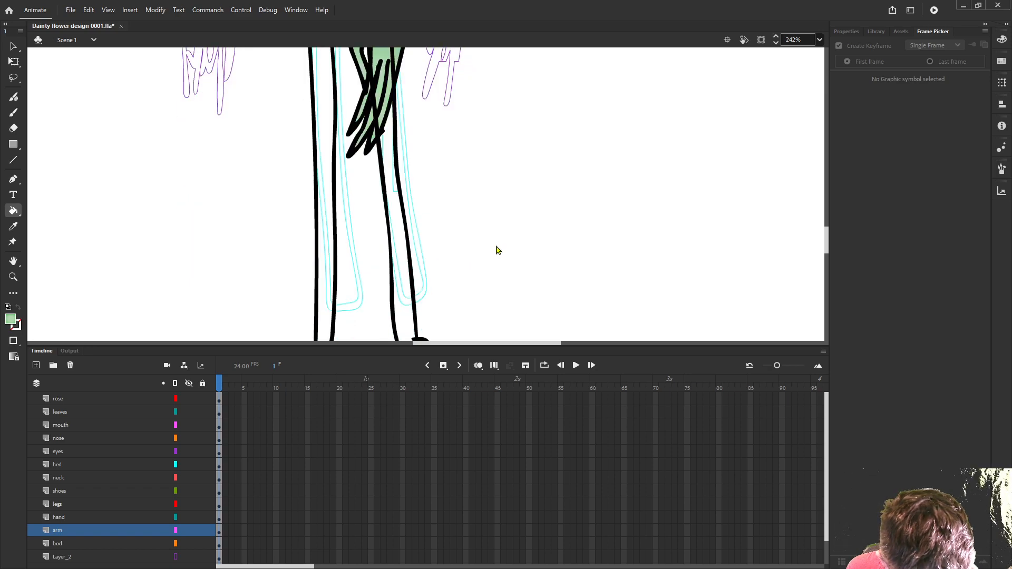
{"action": "left_click", "coordinate": [1002, 39]}
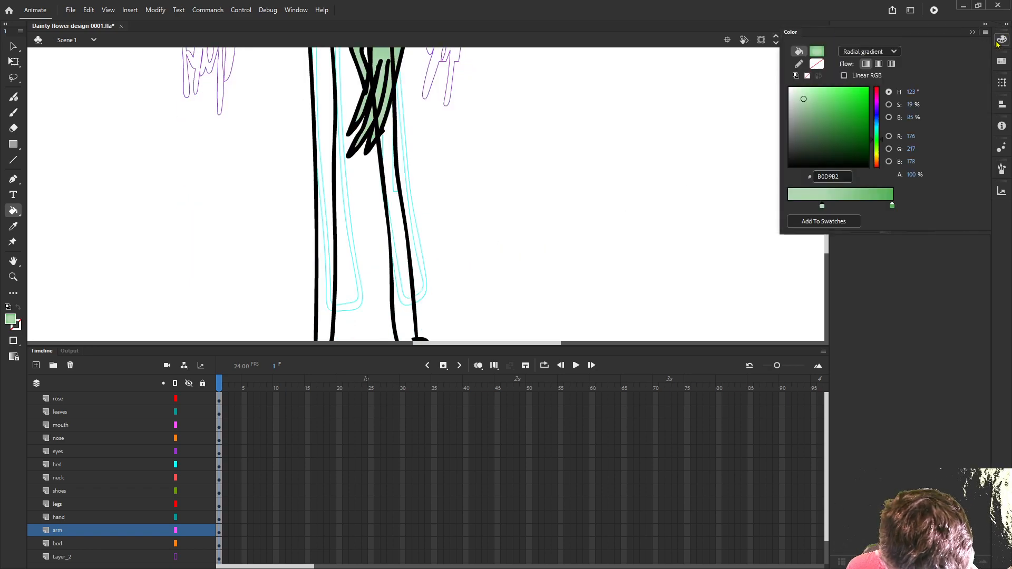
{"action": "left_click", "coordinate": [869, 51]}
{"action": "left_click", "coordinate": [863, 79]}
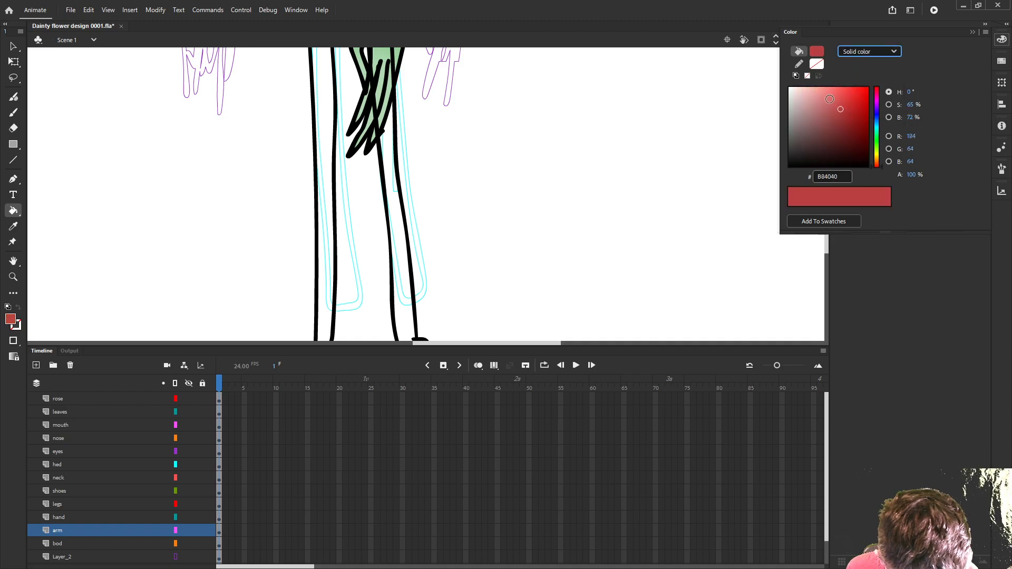
{"action": "left_click_drag", "start_coordinate": [877, 131], "coordinate": [830, 124]}
{"action": "left_click", "coordinate": [410, 255]}
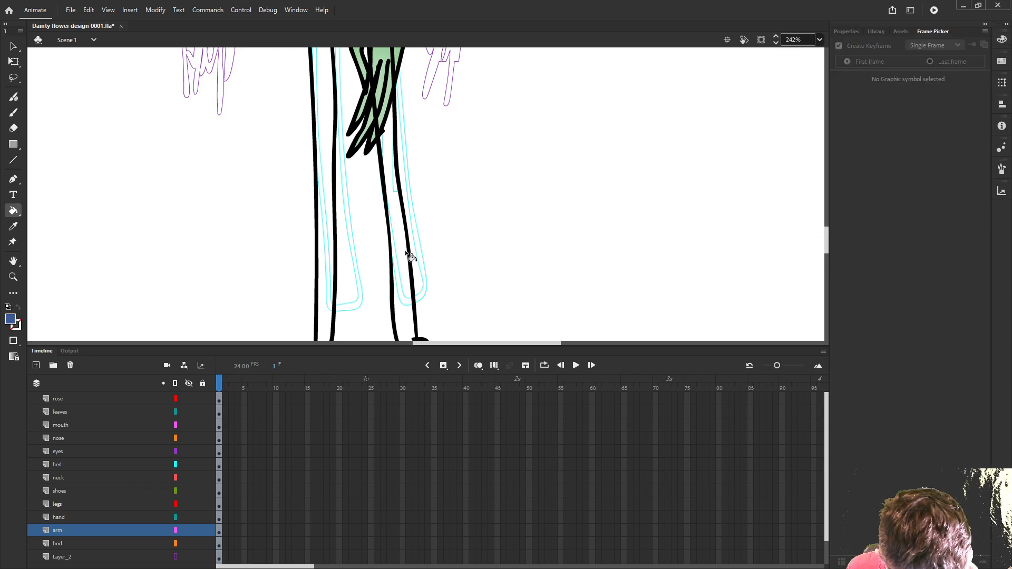
- Change the fill to solid dark grey 393C44 for the shoes
{"action": "scroll", "coordinate": [483, 221], "scroll_direction": "down", "scroll_amount": 2}
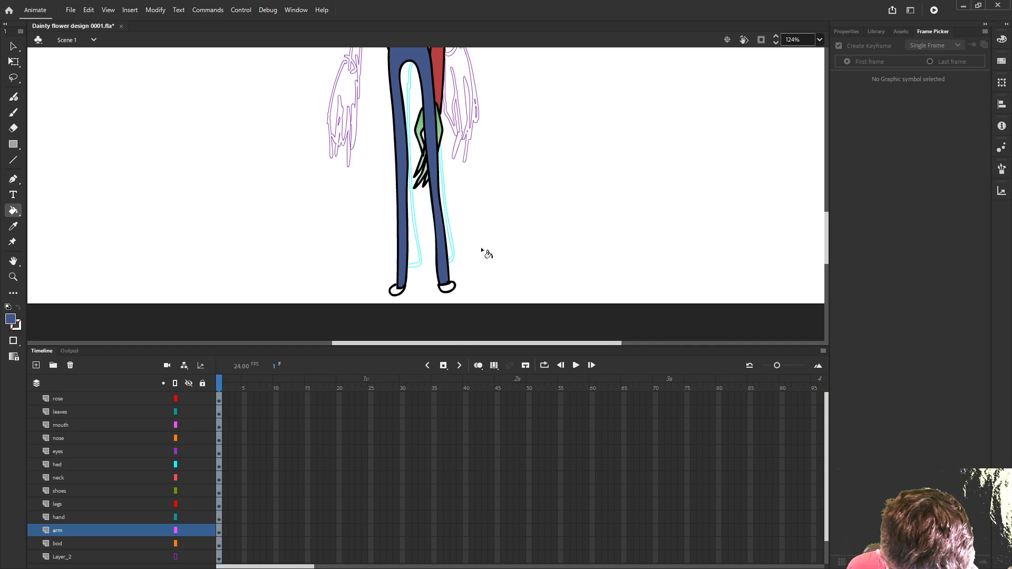
{"action": "left_click", "coordinate": [1001, 42]}
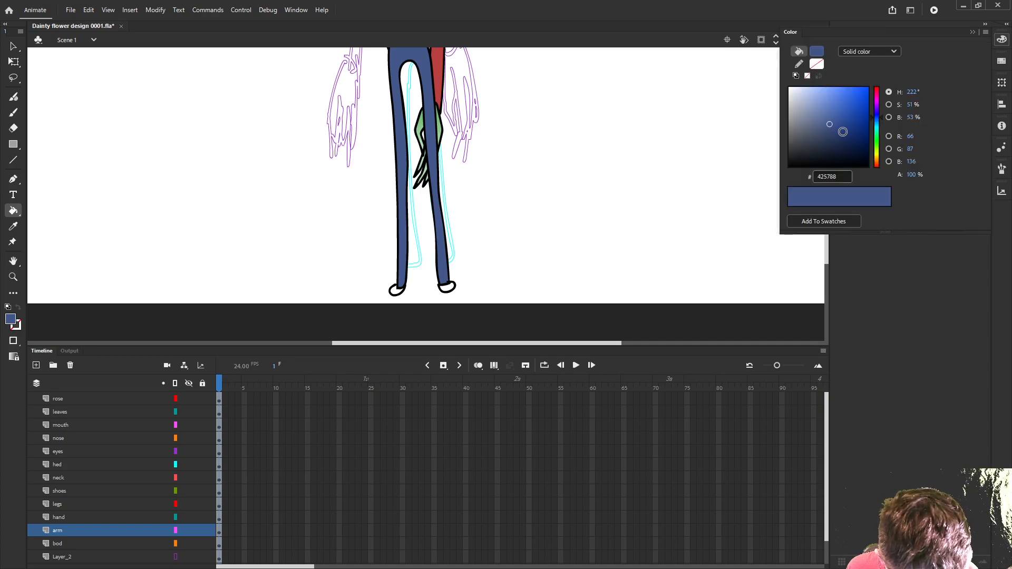
{"action": "left_click_drag", "start_coordinate": [805, 140], "coordinate": [802, 145]}
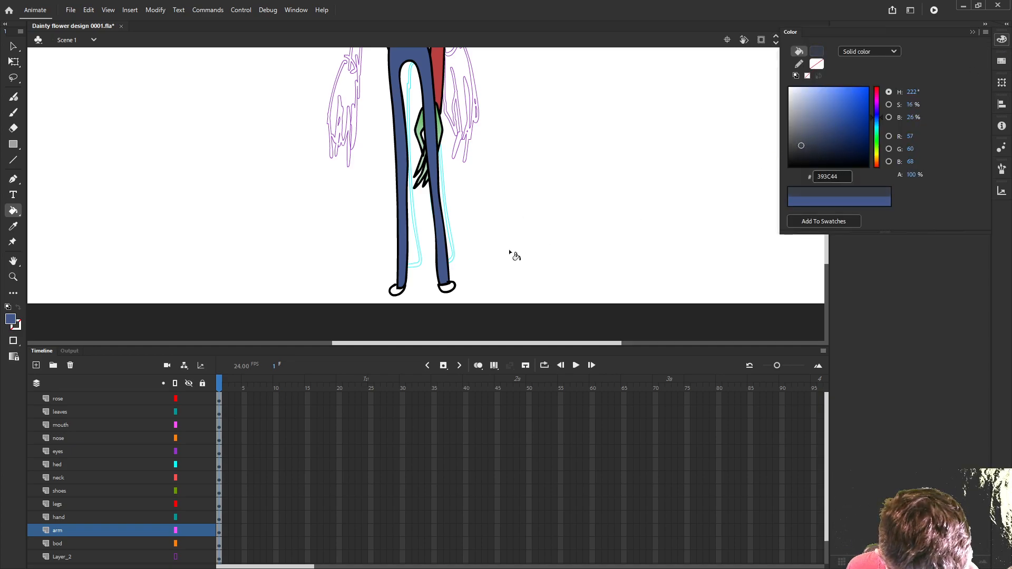
{"action": "left_click", "coordinate": [452, 291]}
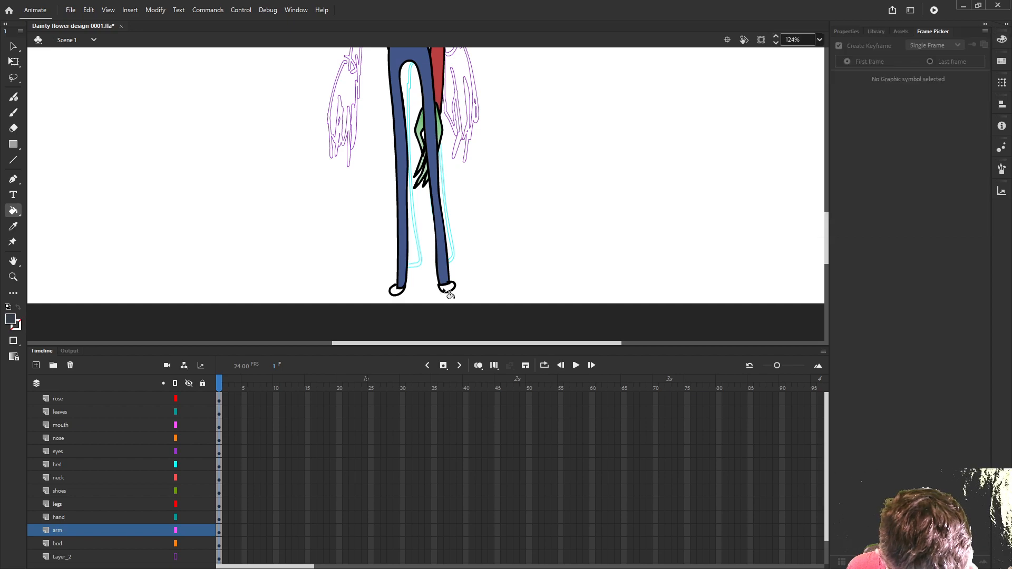
- Brush short dark grey strokes on the shoes layer across the ankle openings to close both shoe outlines
{"action": "scroll", "coordinate": [457, 289], "scroll_direction": "up", "scroll_amount": 5}
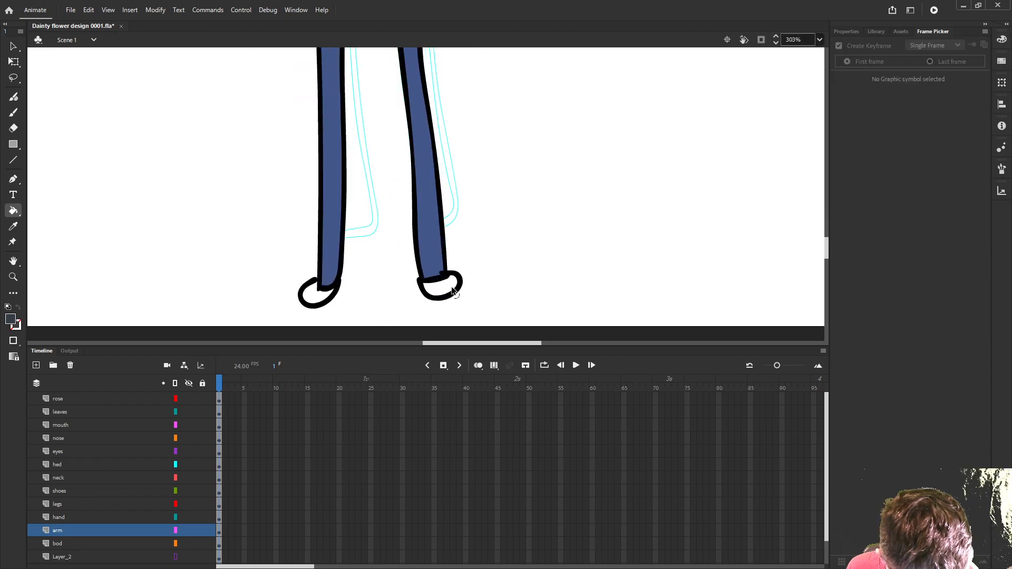
{"action": "left_click", "coordinate": [426, 306], "text": "ctrl"}
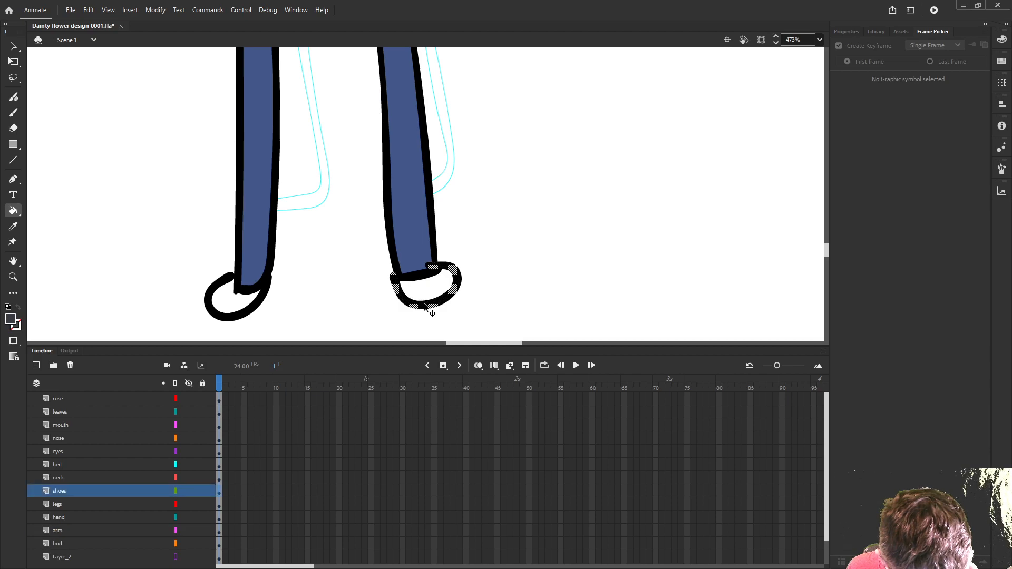
{"action": "left_click", "coordinate": [237, 318]}
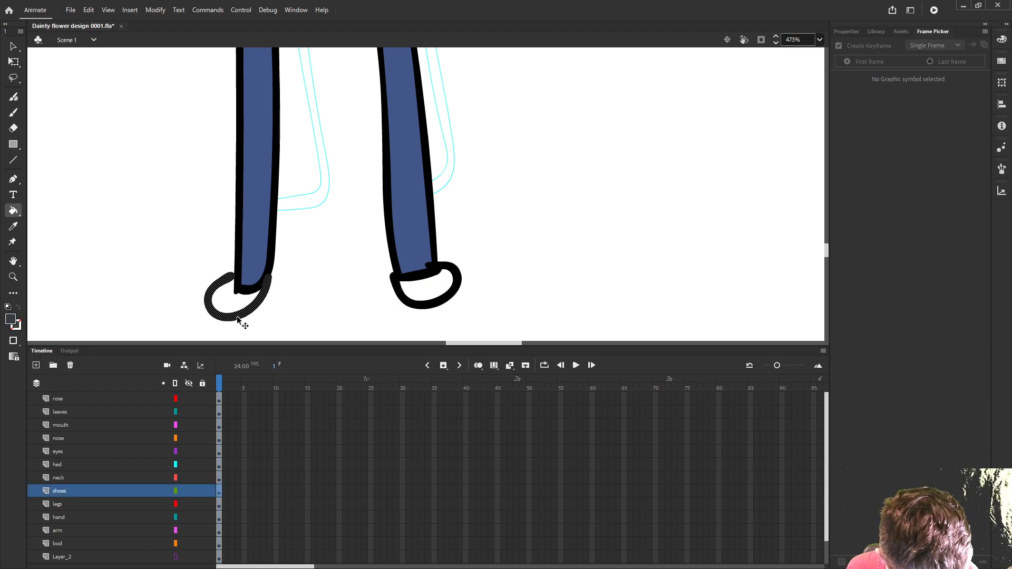
{"action": "left_click", "coordinate": [13, 114]}
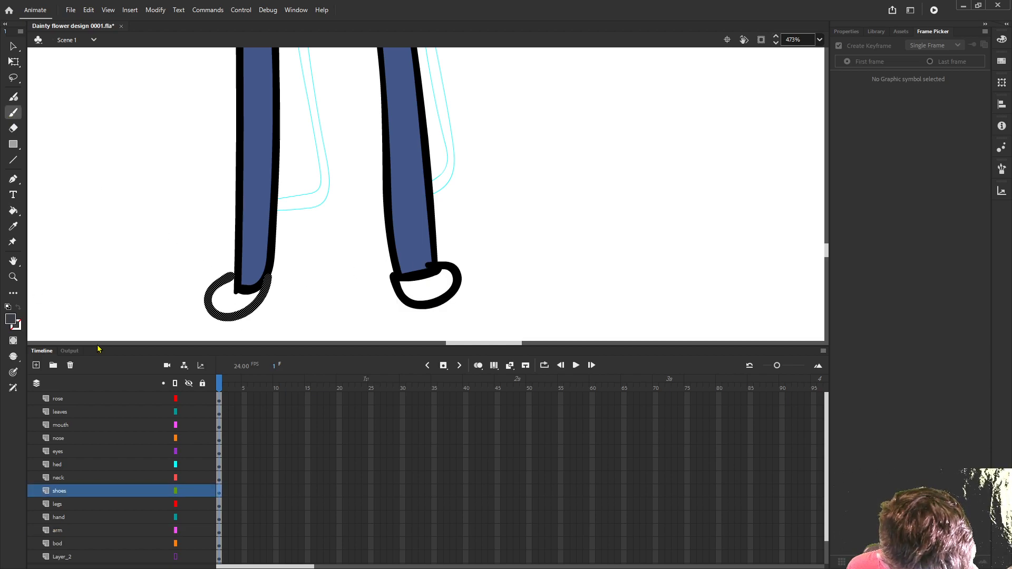
{"action": "left_click", "coordinate": [59, 492]}
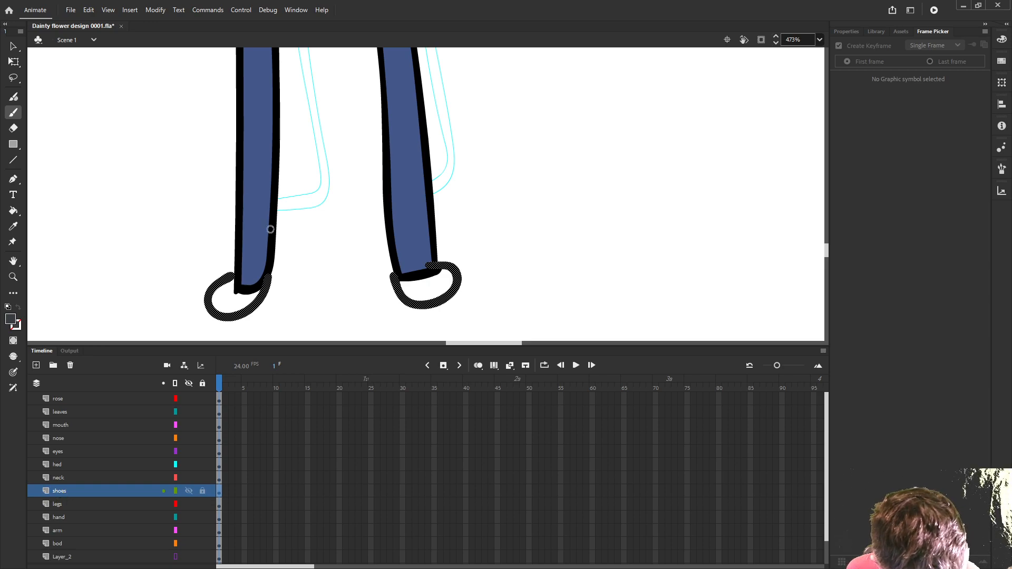
{"action": "mouse_move", "coordinate": [246, 274]}
{"action": "left_mouse_down"}
{"action": "mouse_move", "coordinate": [264, 275]}
{"action": "mouse_move", "coordinate": [241, 274]}
{"action": "left_mouse_up"}
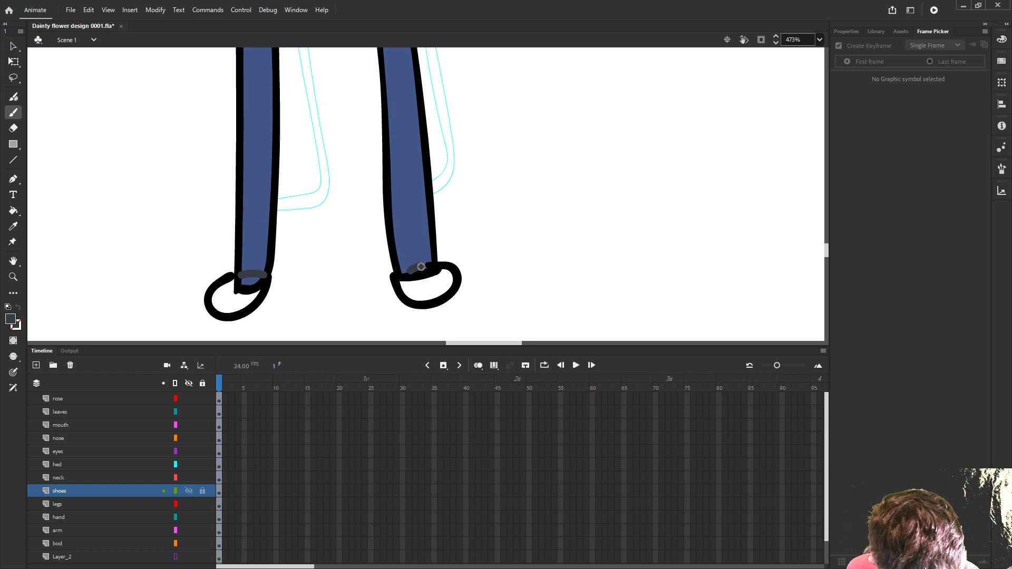
{"action": "left_click_drag", "start_coordinate": [422, 267], "coordinate": [413, 260]}
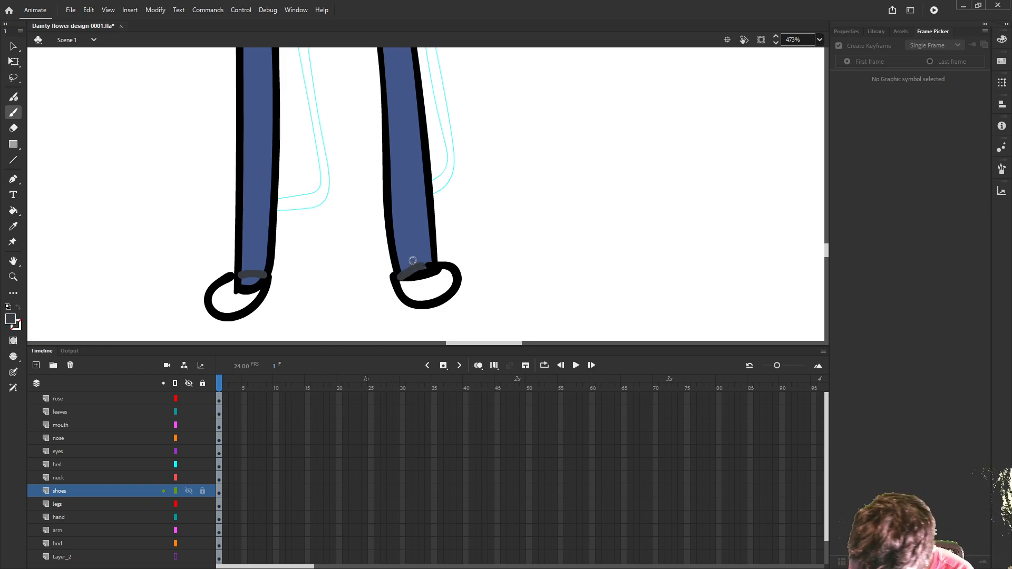
- Fill both shoes with the dark grey, adjusting the bucket's gap size for the shoe with the open outline
{"action": "key", "text": "k"}
{"action": "left_click", "coordinate": [423, 289]}
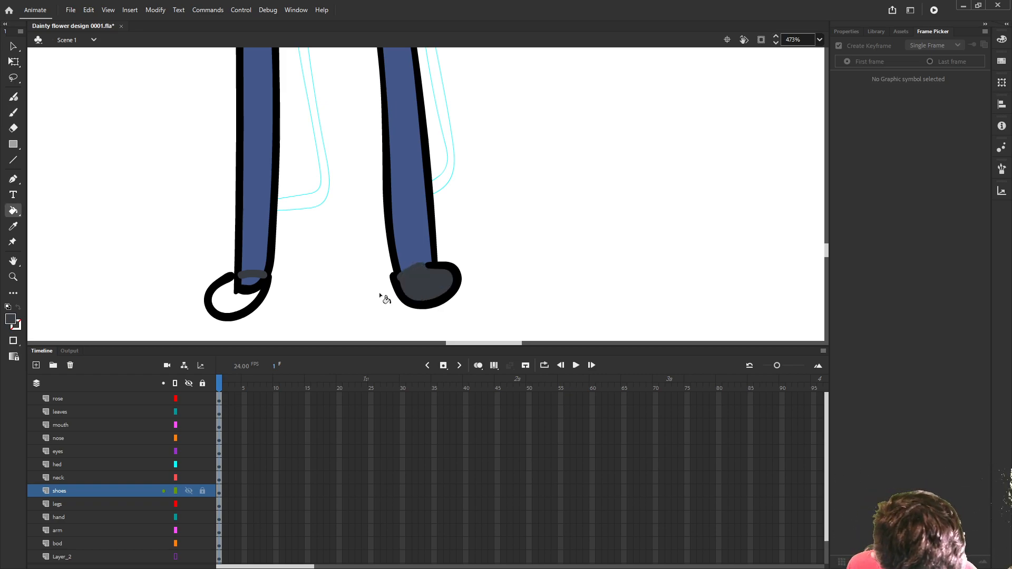
{"action": "left_click", "coordinate": [240, 286], "text": "ctrl"}
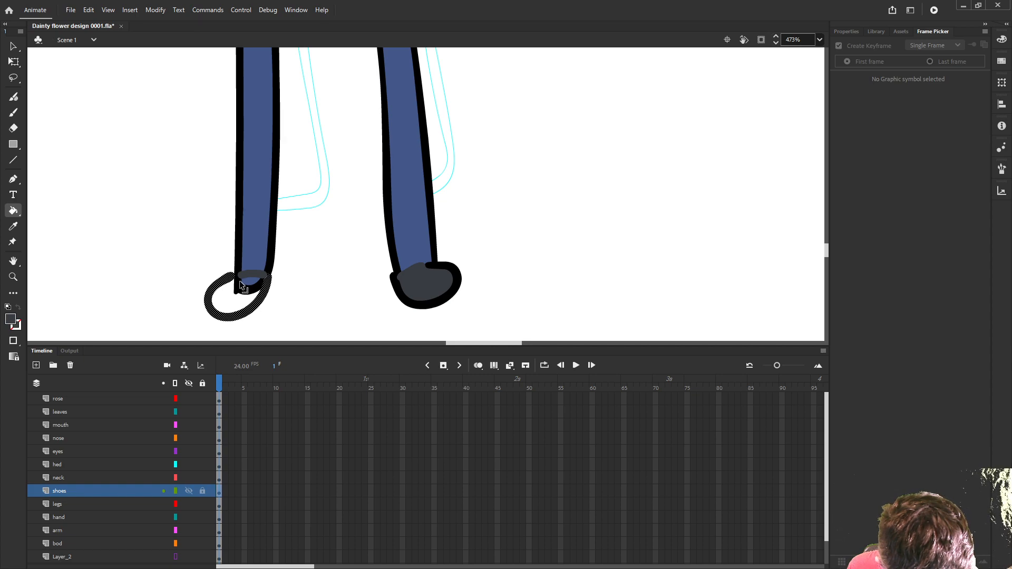
{"action": "left_click", "coordinate": [226, 303], "text": "ctrl"}
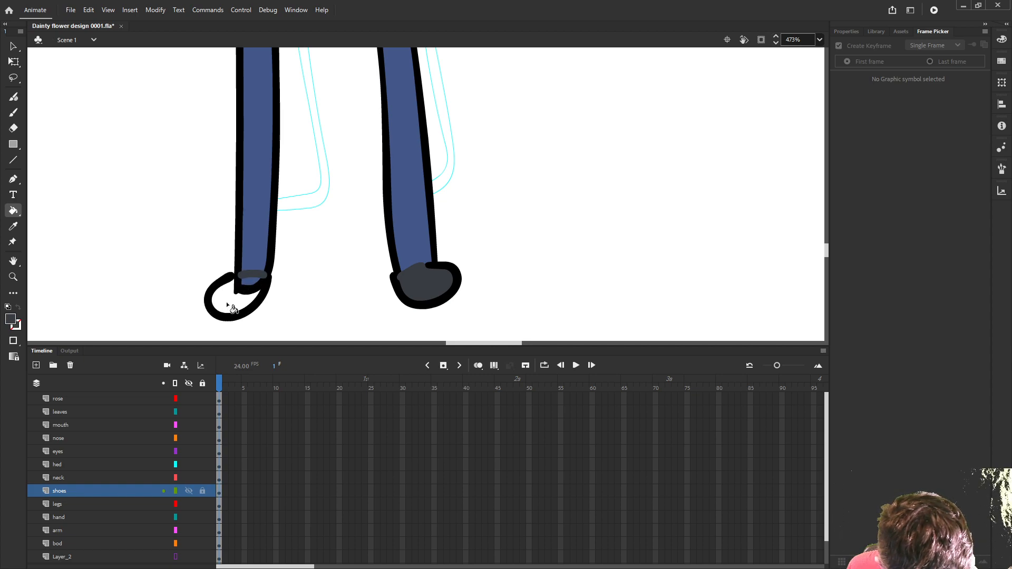
{"action": "left_click", "coordinate": [10, 342]}
{"action": "left_click", "coordinate": [47, 351]}
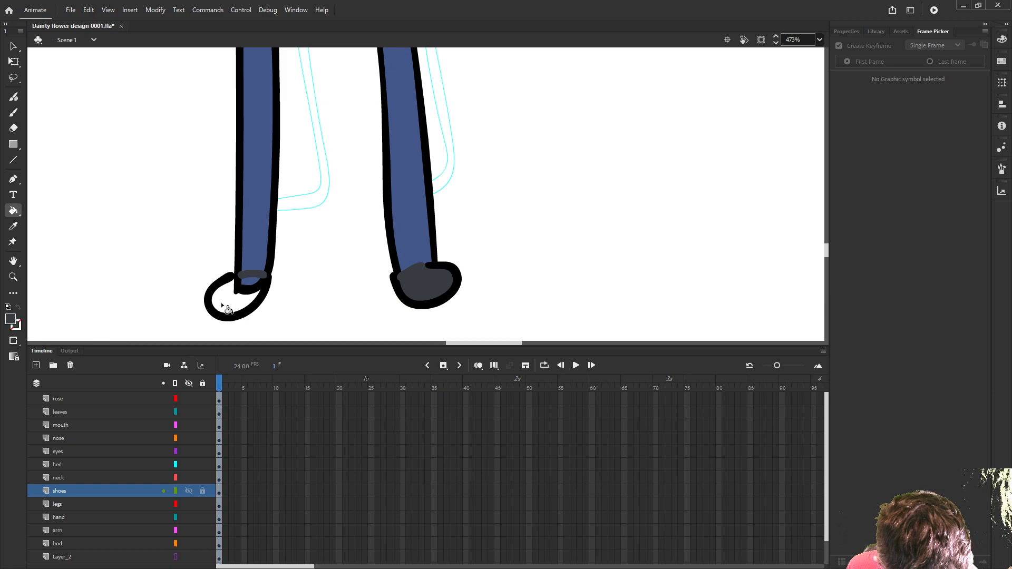
{"action": "left_click", "coordinate": [223, 307]}
{"action": "left_click", "coordinate": [14, 340]}
{"action": "left_click", "coordinate": [50, 339]}
- Move the shoes layer below the legs layer and place both layers beneath bod
{"action": "left_click_drag", "start_coordinate": [55, 496], "coordinate": [62, 511]}
{"action": "left_click", "coordinate": [159, 285]}
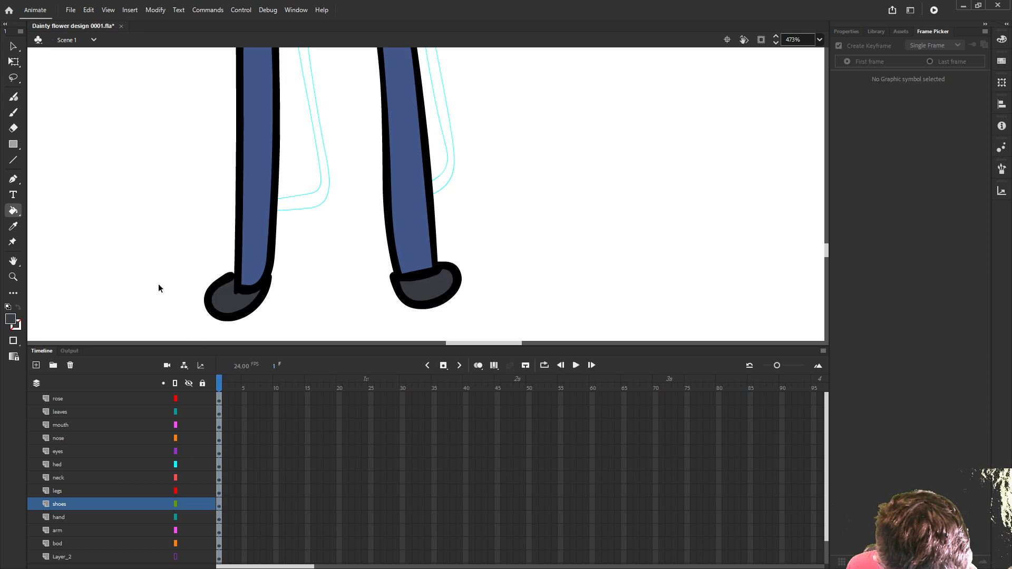
{"action": "scroll", "coordinate": [207, 265], "scroll_direction": "down", "scroll_amount": 3}
{"action": "left_click_drag", "start_coordinate": [279, 204], "coordinate": [389, 349]}
{"action": "scroll", "coordinate": [415, 219], "scroll_direction": "down", "scroll_amount": 2}
{"action": "left_click_drag", "start_coordinate": [467, 149], "coordinate": [507, 287]}
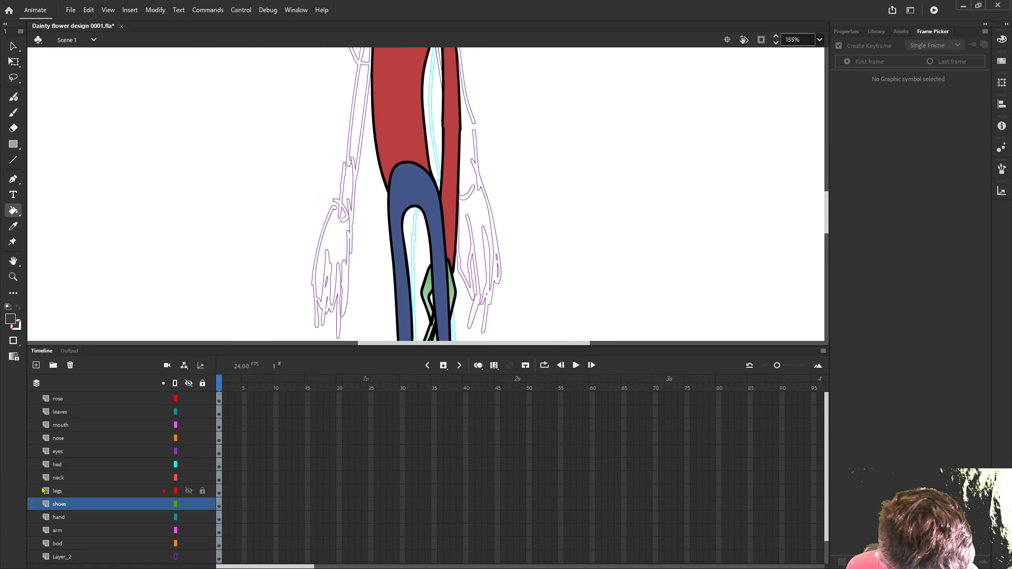
{"action": "left_click", "coordinate": [61, 494], "text": "shift"}
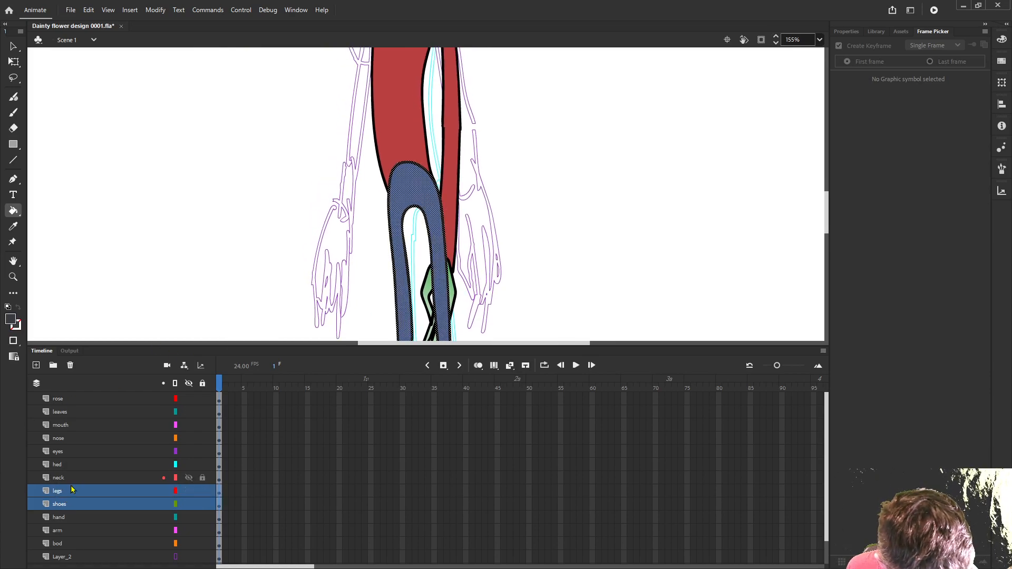
{"action": "left_click_drag", "start_coordinate": [65, 498], "coordinate": [79, 546]}
- Delete the rough sketch layers Layer_1 and Layer_2
{"action": "left_click", "coordinate": [78, 546]}
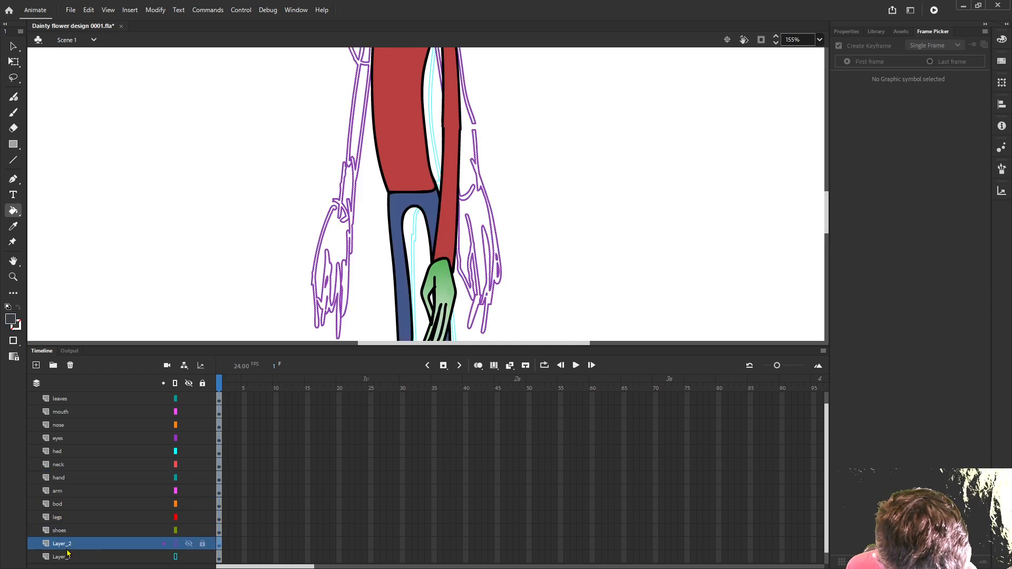
{"action": "left_click", "coordinate": [67, 558], "text": "shift"}
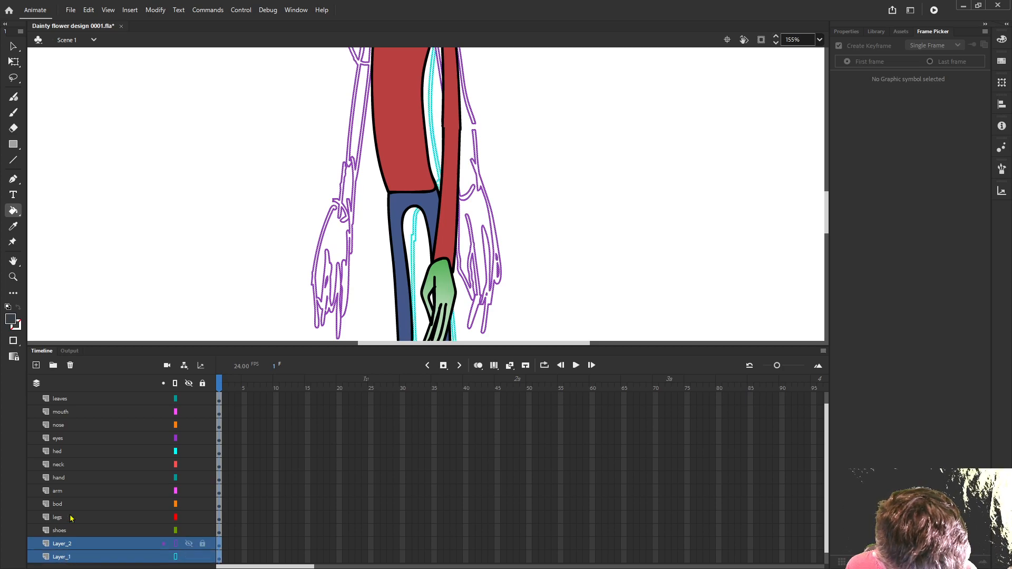
{"action": "left_click", "coordinate": [70, 365]}
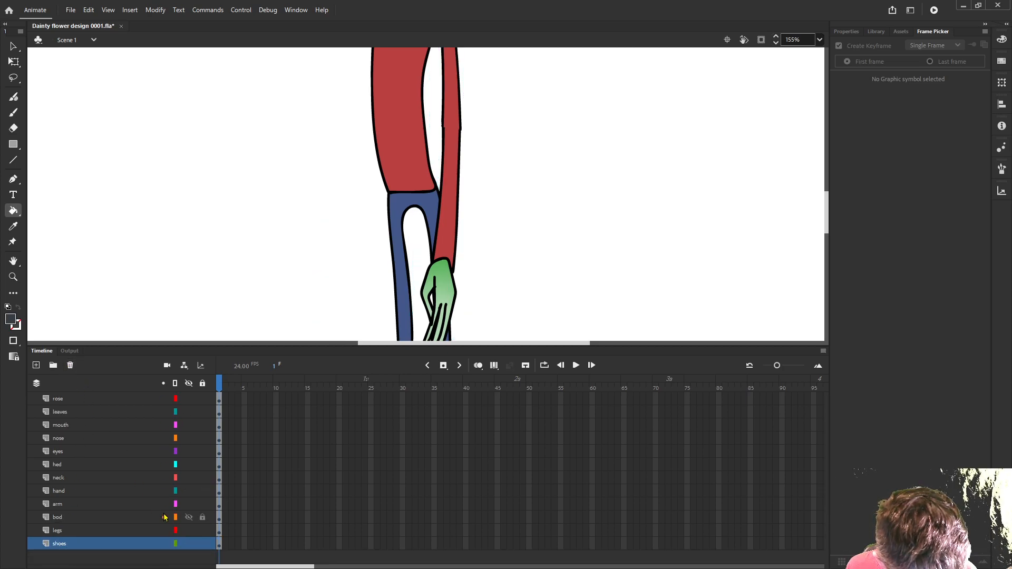
- Change the fill to a radial gradient from pale beige D9D0B0 to olive yellow B1AD52
{"action": "scroll", "coordinate": [317, 262], "scroll_direction": "down", "scroll_amount": 3}
{"action": "scroll", "coordinate": [332, 206], "scroll_direction": "up", "scroll_amount": 3}
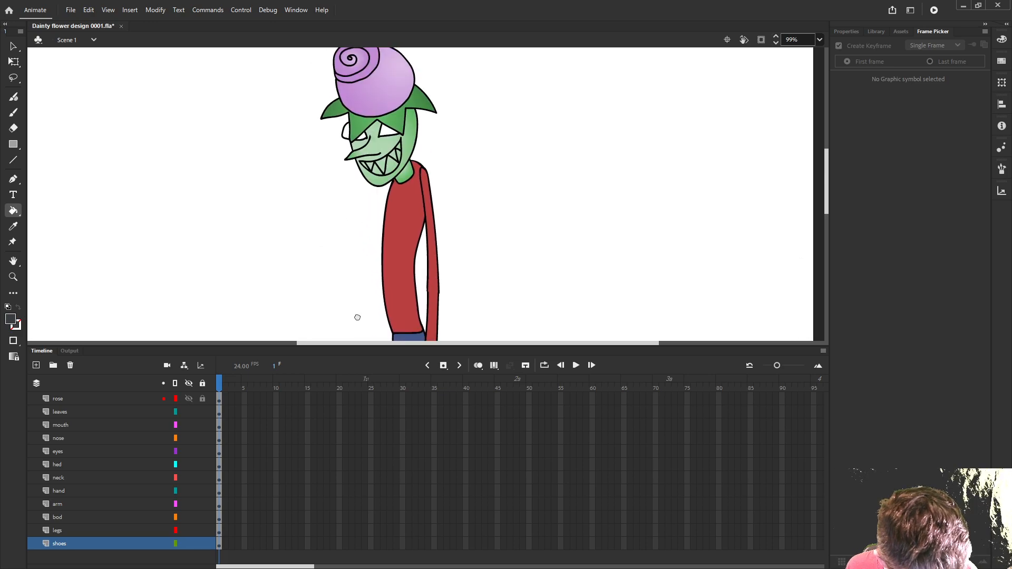
{"action": "scroll", "coordinate": [380, 211], "scroll_direction": "up", "scroll_amount": 5}
{"action": "scroll", "coordinate": [324, 235], "scroll_direction": "up", "scroll_amount": 3}
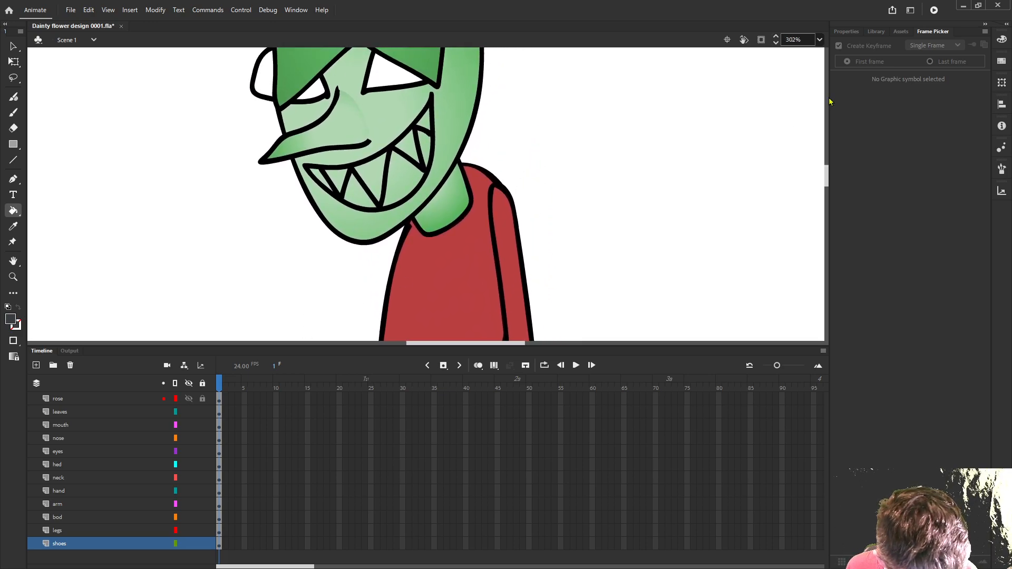
{"action": "left_click", "coordinate": [1001, 40]}
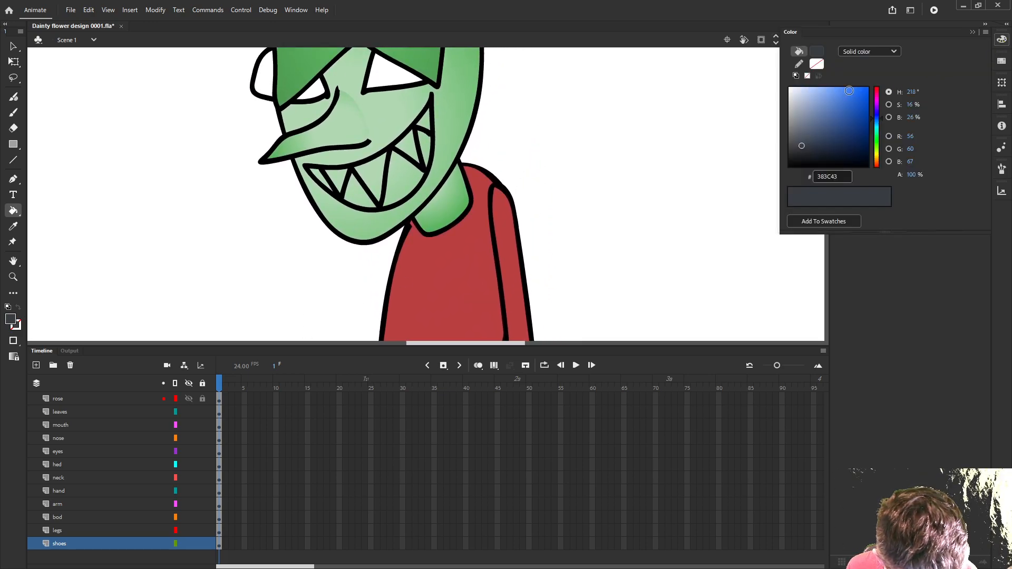
{"action": "left_click", "coordinate": [870, 51]}
{"action": "left_click", "coordinate": [873, 102]}
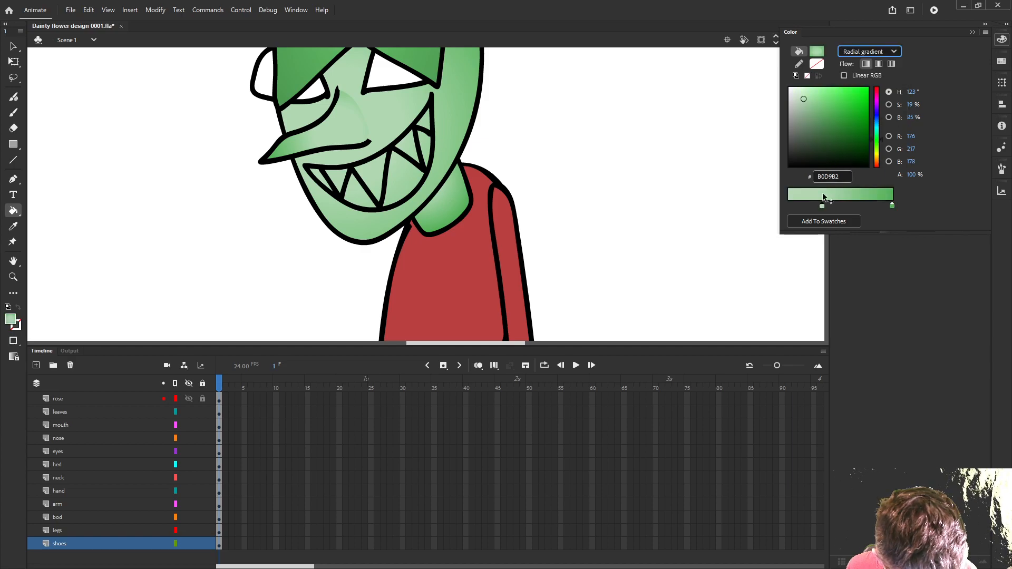
{"action": "left_click", "coordinate": [878, 161]}
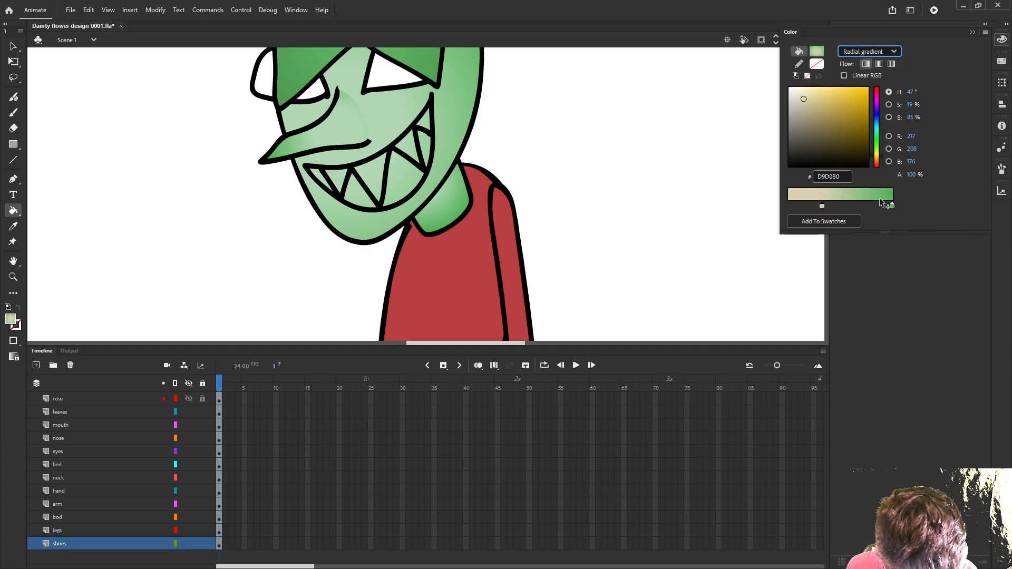
{"action": "left_click", "coordinate": [892, 205]}
{"action": "left_click", "coordinate": [879, 153]}
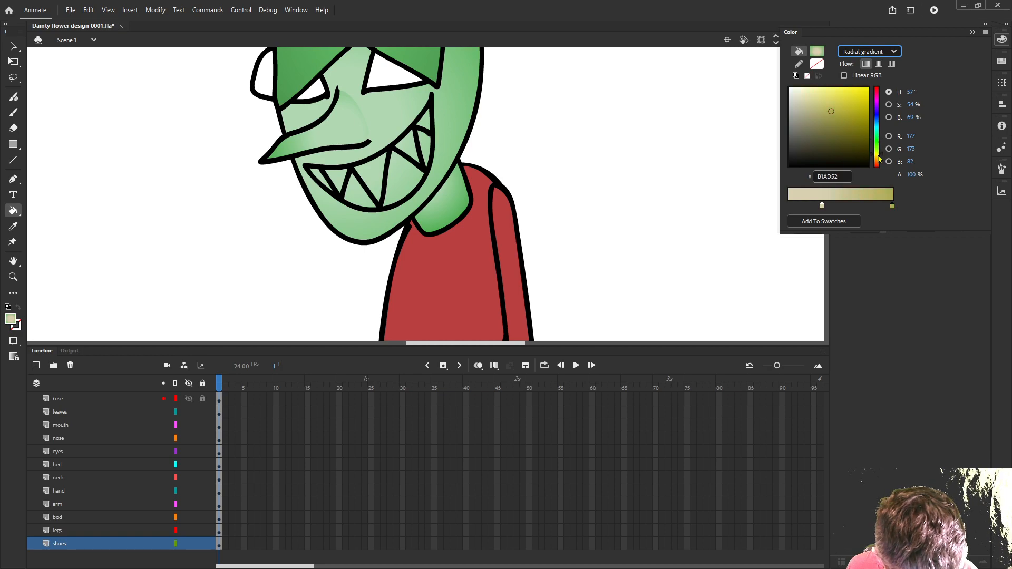
- Undo the stray beige fill on the head and fill all the teeth sections on the mouth layer with the beige gradient
{"action": "left_click", "coordinate": [430, 125]}
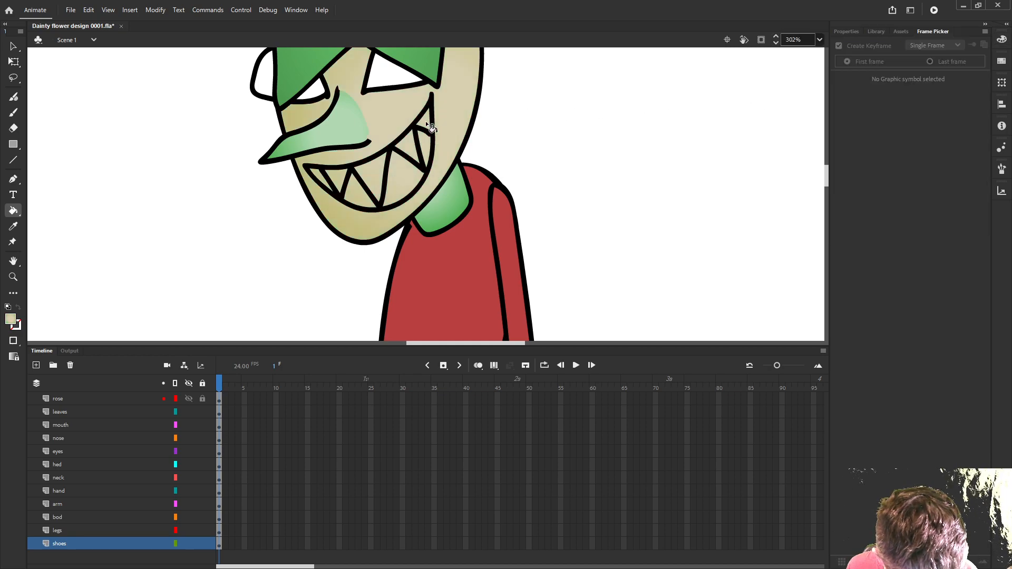
{"action": "key", "text": "ctrl+z"}
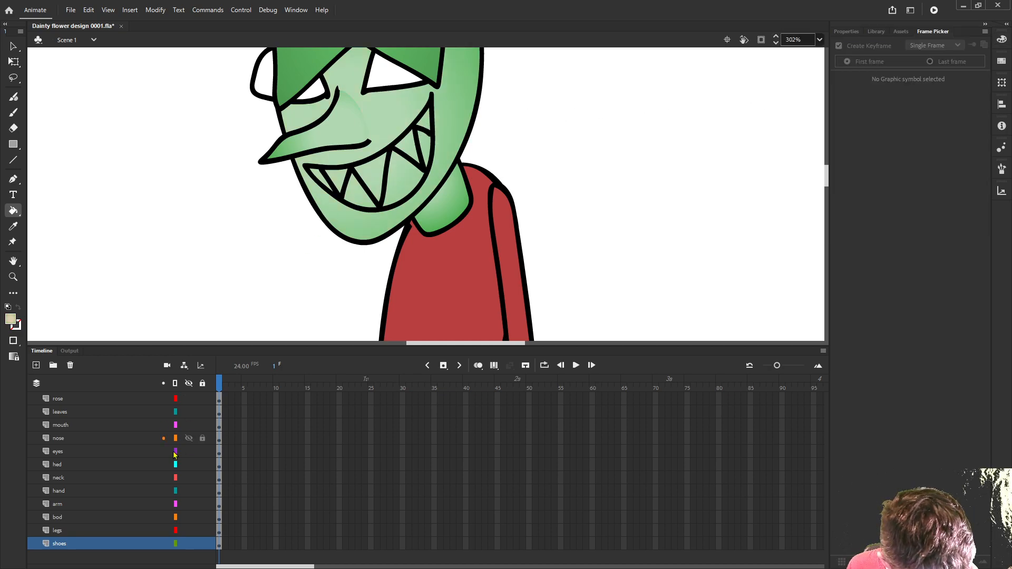
{"action": "left_click", "coordinate": [66, 426]}
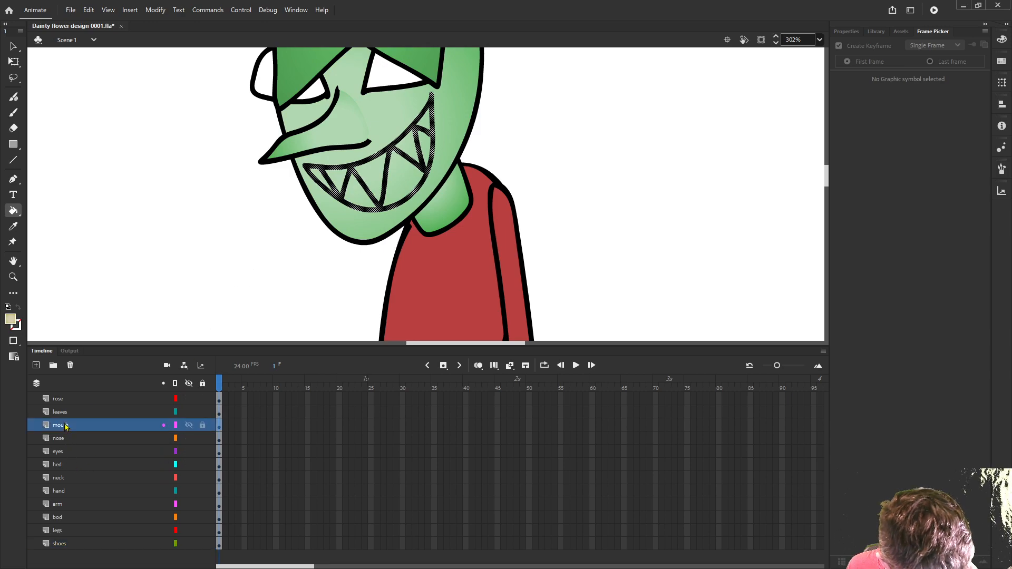
{"action": "left_click", "coordinate": [427, 139]}
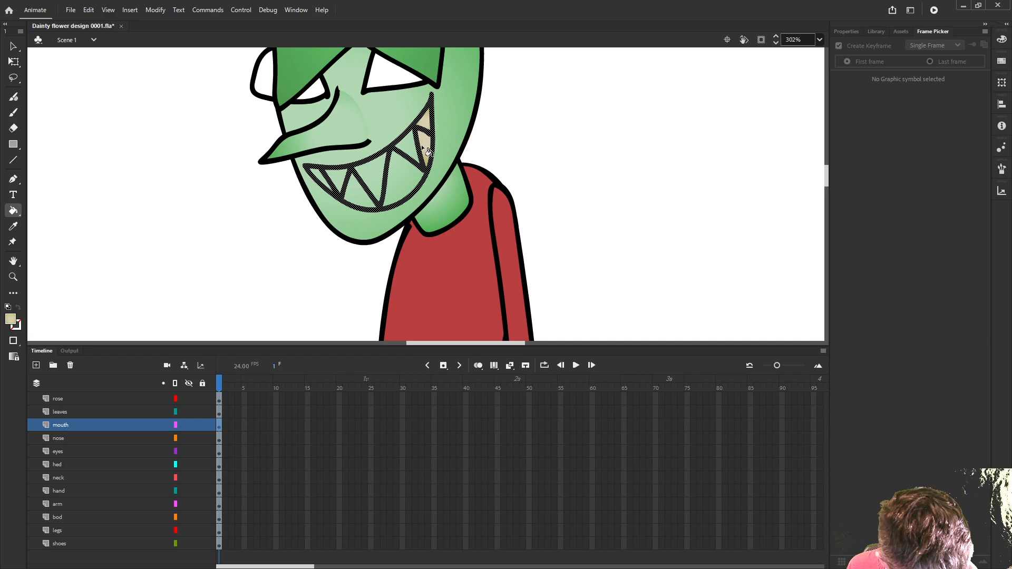
{"action": "left_click", "coordinate": [416, 156]}
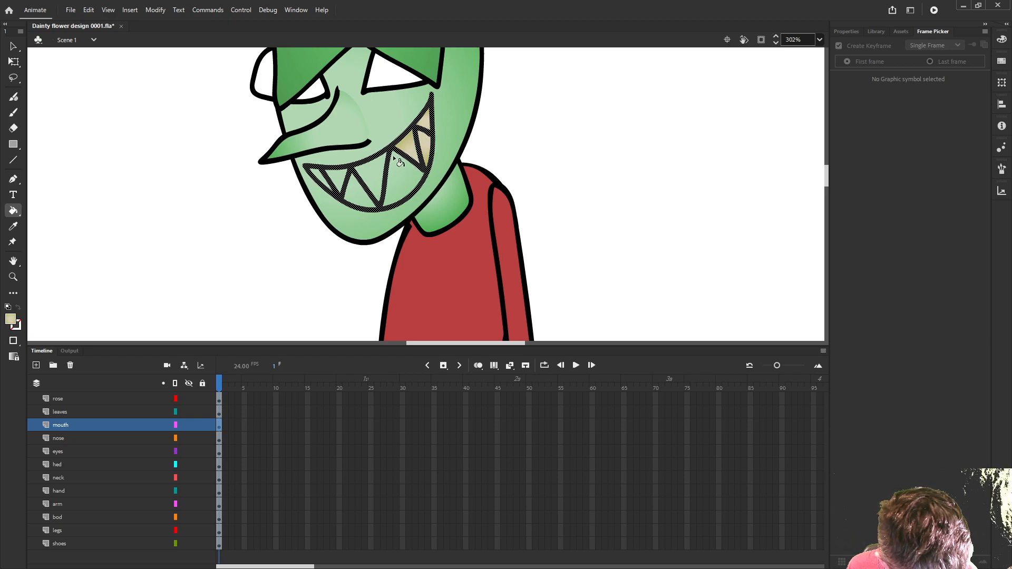
{"action": "left_click", "coordinate": [400, 163]}
{"action": "left_click", "coordinate": [375, 192]}
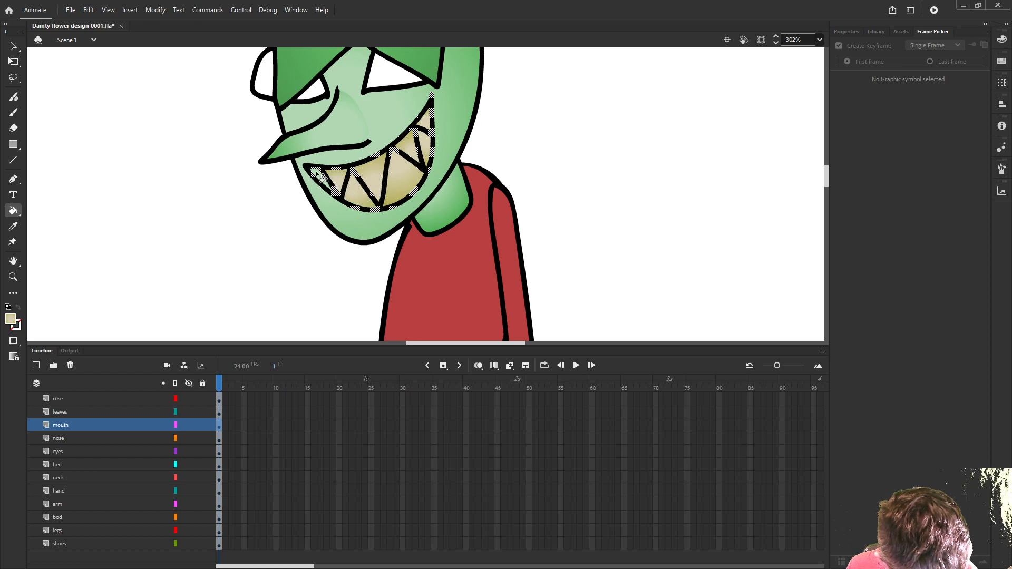
{"action": "left_click", "coordinate": [234, 240], "text": "ctrl"}
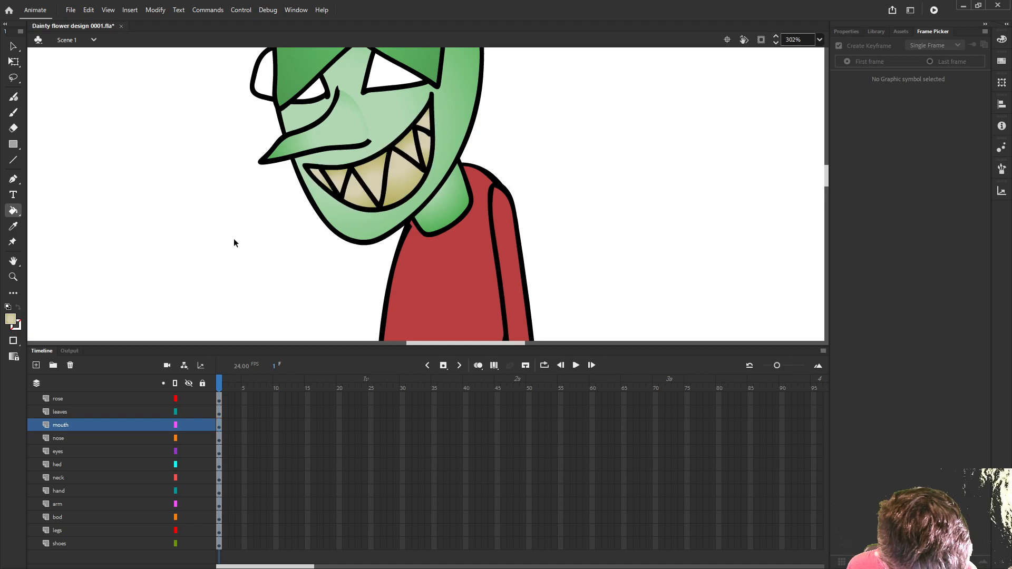
{"action": "scroll", "coordinate": [241, 238], "scroll_direction": "down", "scroll_amount": 2}
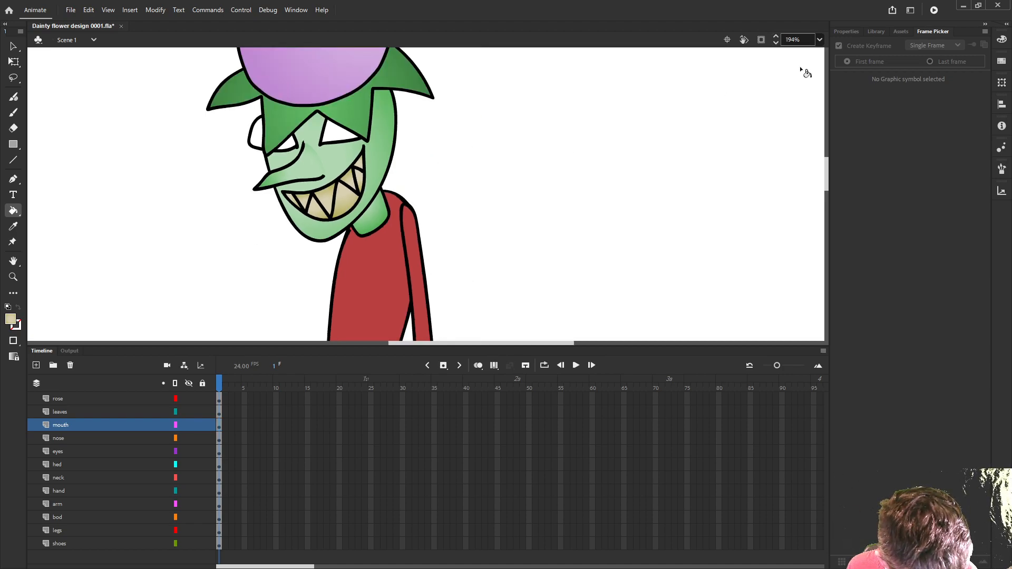
- Change the olive end of the radial gradient to white FFFFFF and refill the teeth on the mouth layer
{"action": "left_click", "coordinate": [1001, 39]}
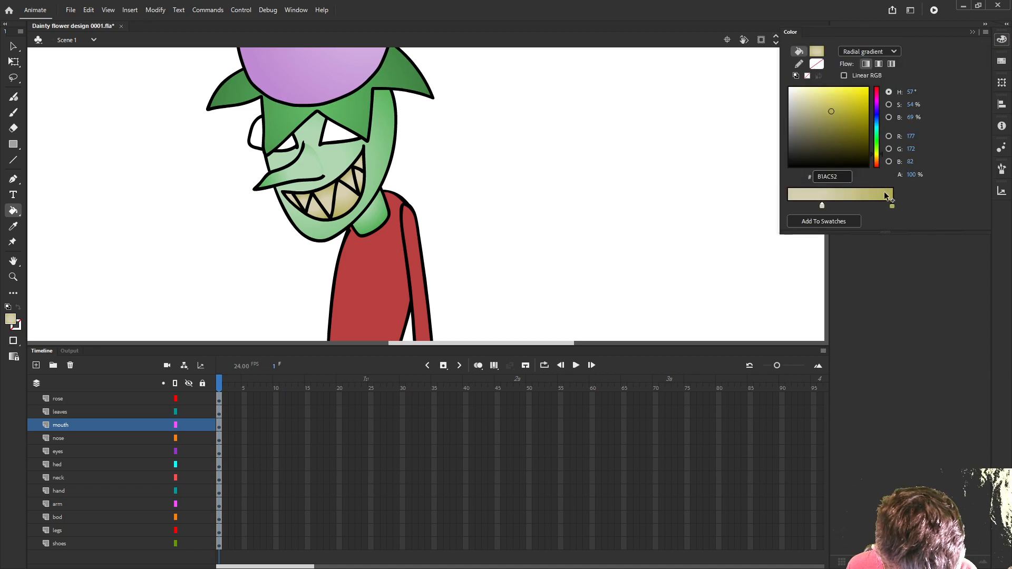
{"action": "left_click", "coordinate": [814, 100]}
{"action": "left_click_drag", "start_coordinate": [812, 99], "coordinate": [789, 89]}
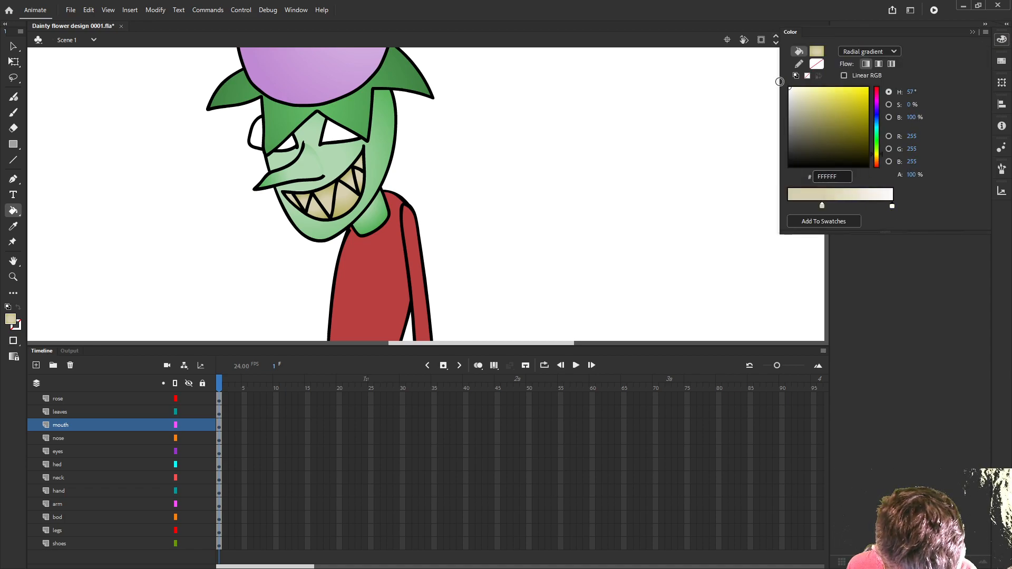
{"action": "scroll", "coordinate": [371, 185], "scroll_direction": "up", "scroll_amount": 2}
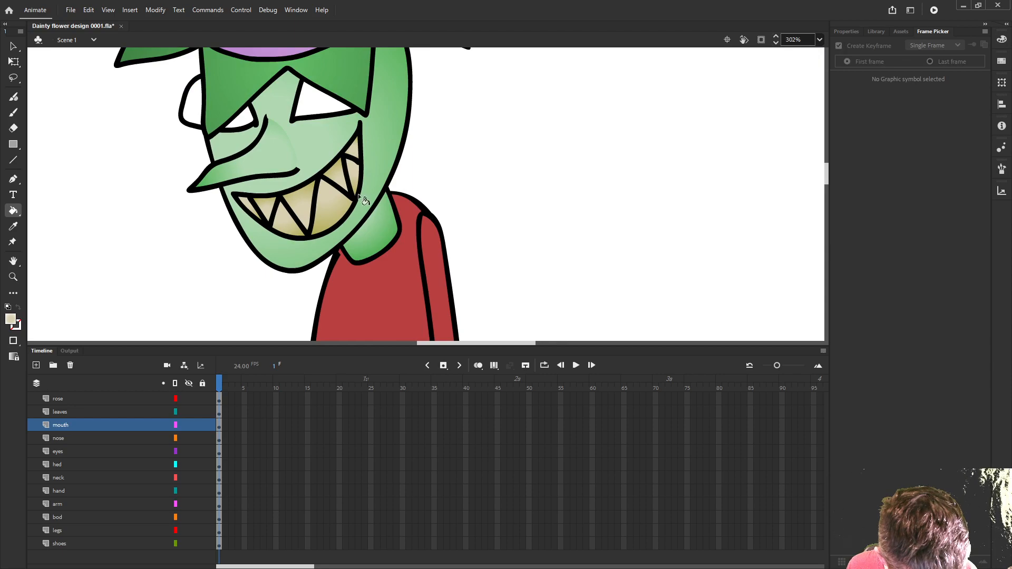
{"action": "left_click", "coordinate": [322, 192]}
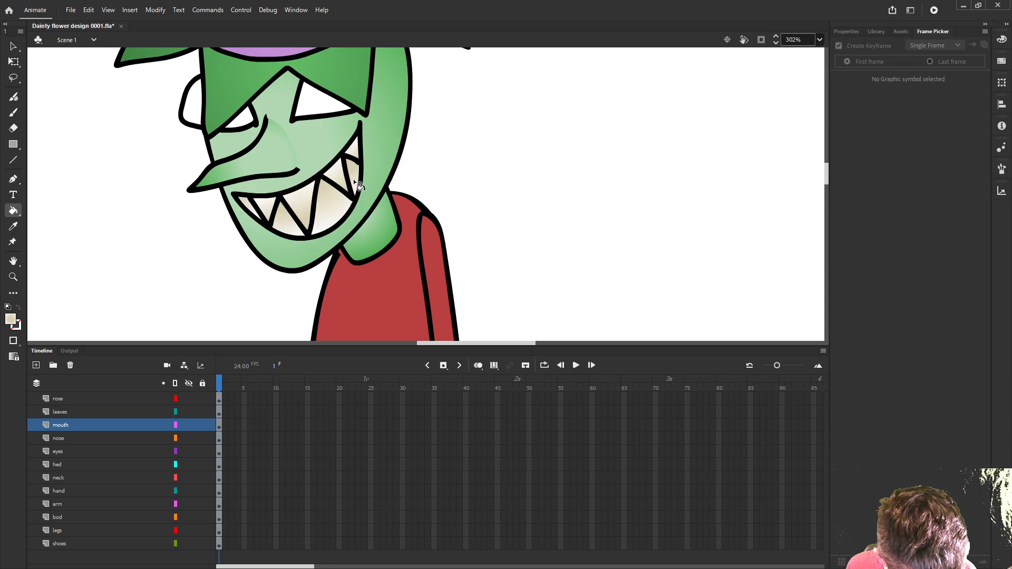
- Move the hand layer directly below the arm layer so the sleeve overlaps the wrist
{"action": "scroll", "coordinate": [391, 166], "scroll_direction": "down", "scroll_amount": 4}
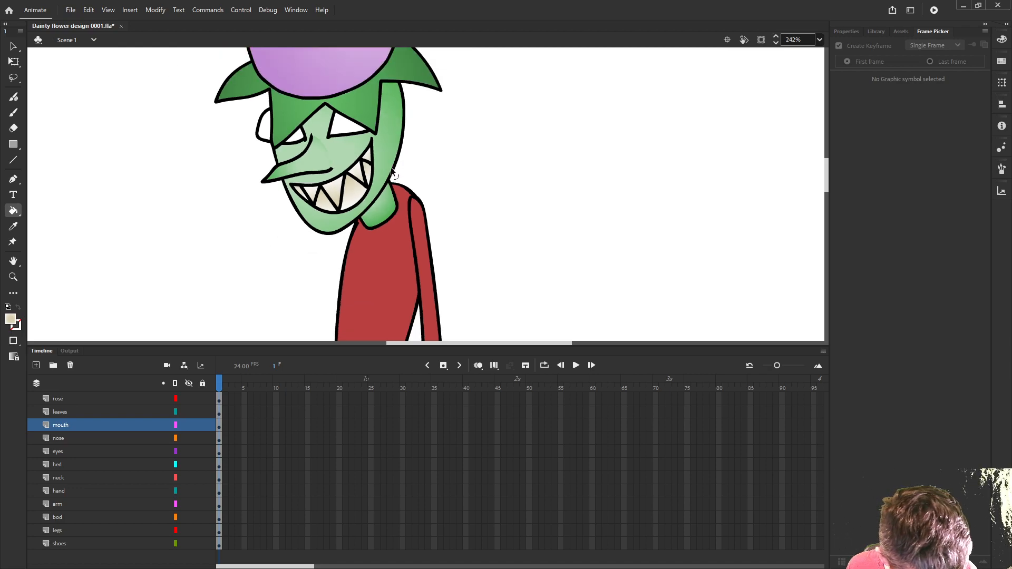
{"action": "scroll", "coordinate": [419, 177], "scroll_direction": "down", "scroll_amount": 5}
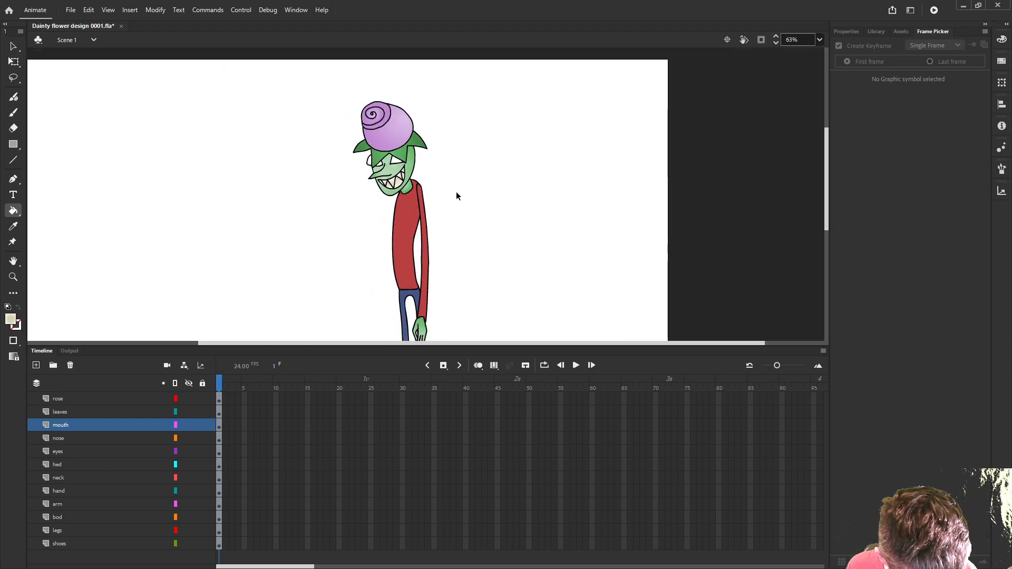
{"action": "left_click_drag", "start_coordinate": [470, 234], "coordinate": [430, 175]}
{"action": "scroll", "coordinate": [431, 179], "scroll_direction": "down", "scroll_amount": 2}
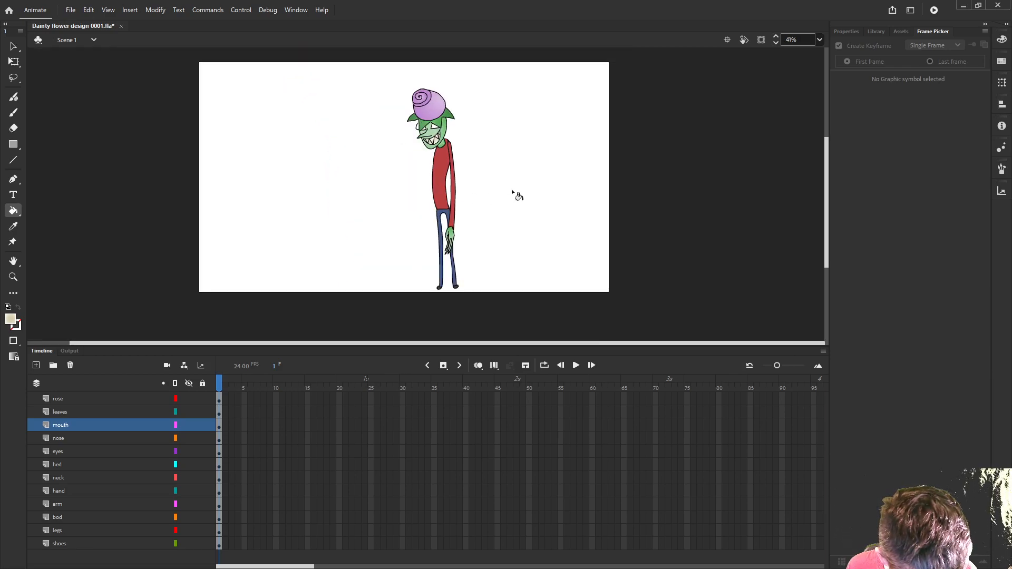
{"action": "scroll", "coordinate": [511, 193], "scroll_direction": "up", "scroll_amount": 3}
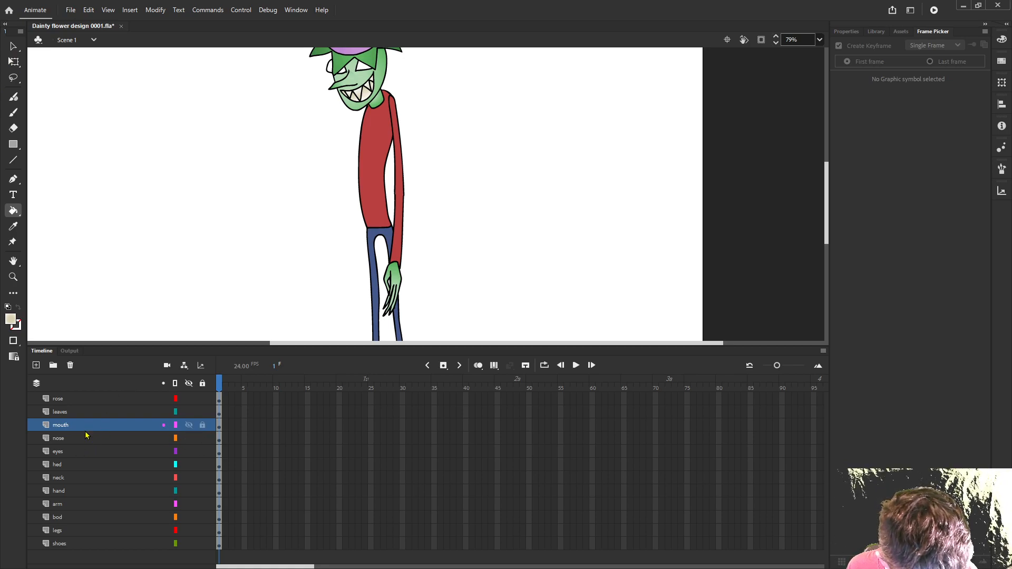
{"action": "left_click", "coordinate": [67, 491]}
{"action": "left_click_drag", "start_coordinate": [67, 492], "coordinate": [72, 515]}
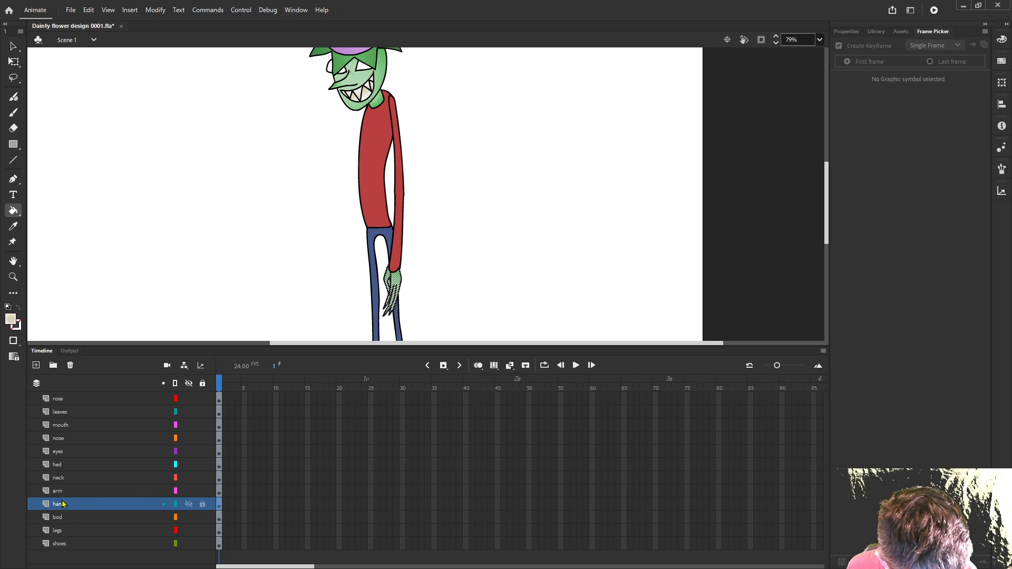
- Duplicate the arm and hand layers together
{"action": "left_click", "coordinate": [62, 491], "text": "shift"}
{"action": "right_click", "coordinate": [59, 493]}
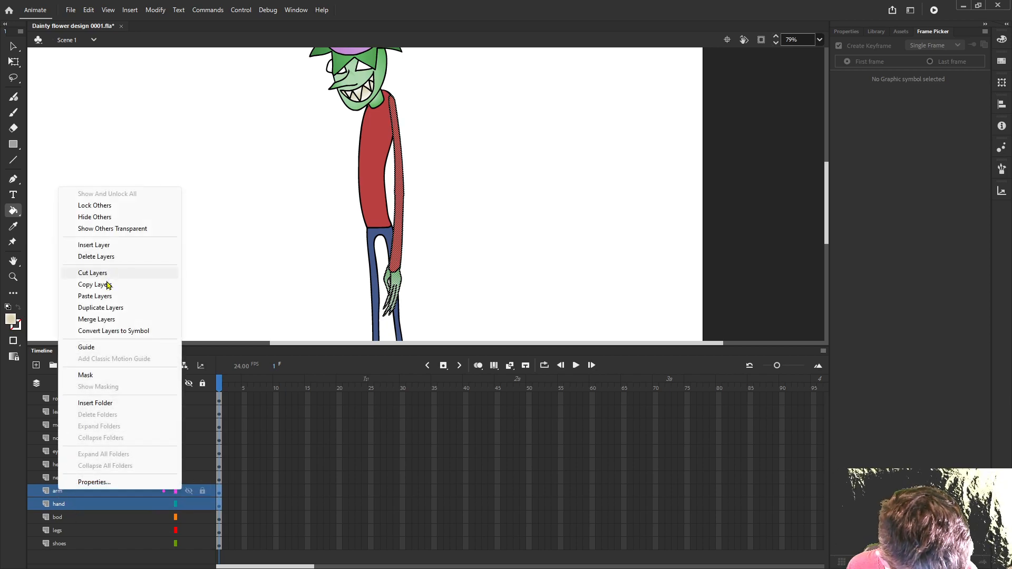
{"action": "left_click", "coordinate": [106, 308]}
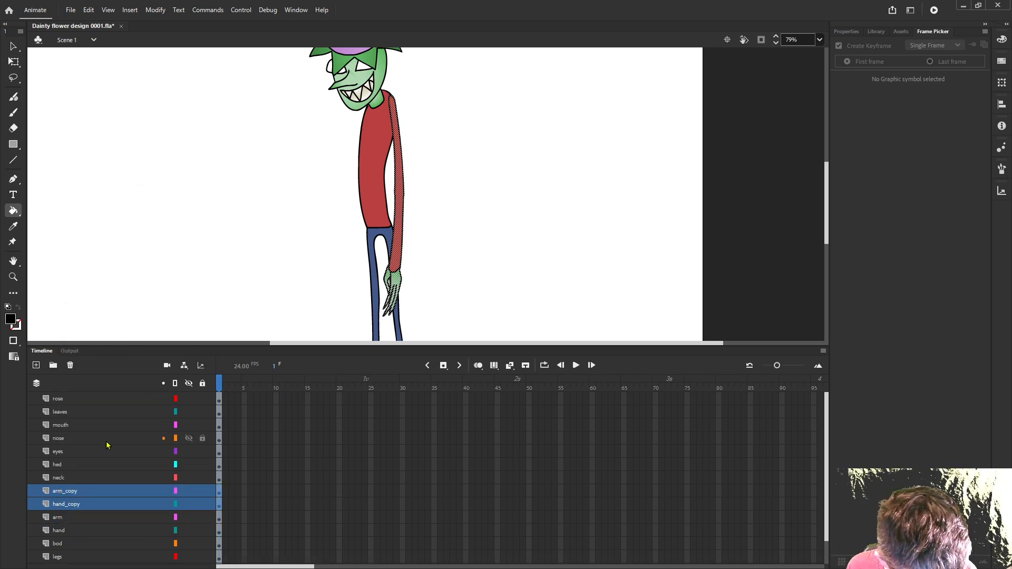
- Shift the copied arm and hand left across the body and place both copied layers between the legs and shoes layers
{"action": "key", "text": "Left"}
{"action": "key", "text": "Left"}
{"action": "key", "text": "Left"}
{"action": "key", "text": "Left"}
{"action": "key", "text": "Left"}
{"action": "key", "text": "Left"}
{"action": "key", "text": "Left"}
{"action": "key", "text": "Left"}
{"action": "key", "text": "Left"}
{"action": "key", "text": "Left"}
{"action": "key", "text": "Left"}
{"action": "key", "text": "Left"}
{"action": "key", "text": "Left"}
{"action": "key", "text": "Left"}
{"action": "key", "text": "Left"}
{"action": "key", "text": "Left"}
{"action": "key", "text": "Left"}
{"action": "key", "text": "Left"}
{"action": "key", "text": "Left"}
{"action": "key", "text": "Left"}
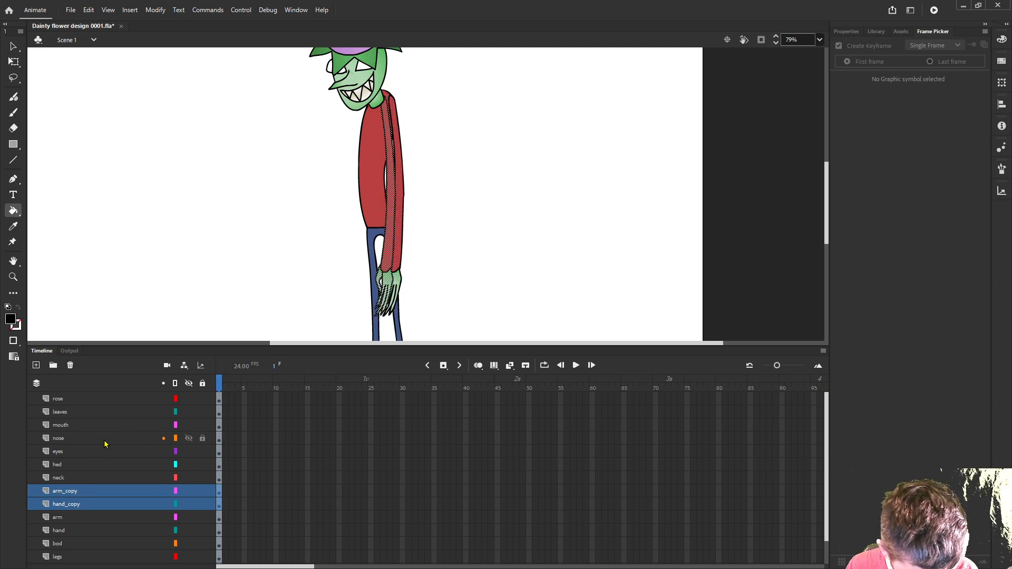
{"action": "key", "text": "Right"}
{"action": "key", "text": "Right"}
{"action": "key", "text": "Right"}
{"action": "key", "text": "Right"}
{"action": "key", "text": "Right"}
{"action": "key", "text": "Right"}
{"action": "key", "text": "Right"}
{"action": "key", "text": "Right"}
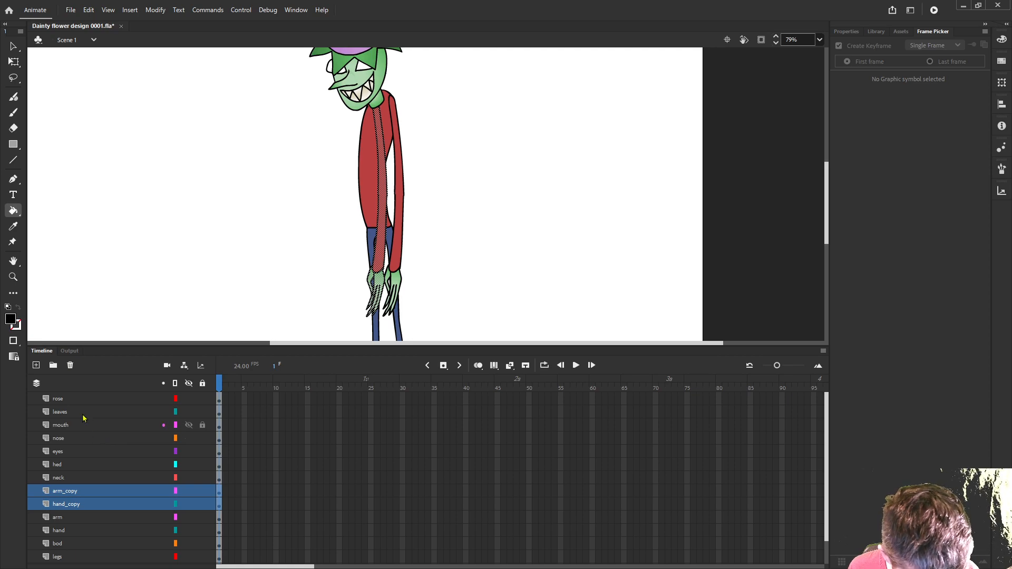
{"action": "left_click_drag", "start_coordinate": [61, 491], "coordinate": [75, 552]}
{"action": "left_click", "coordinate": [460, 241]}
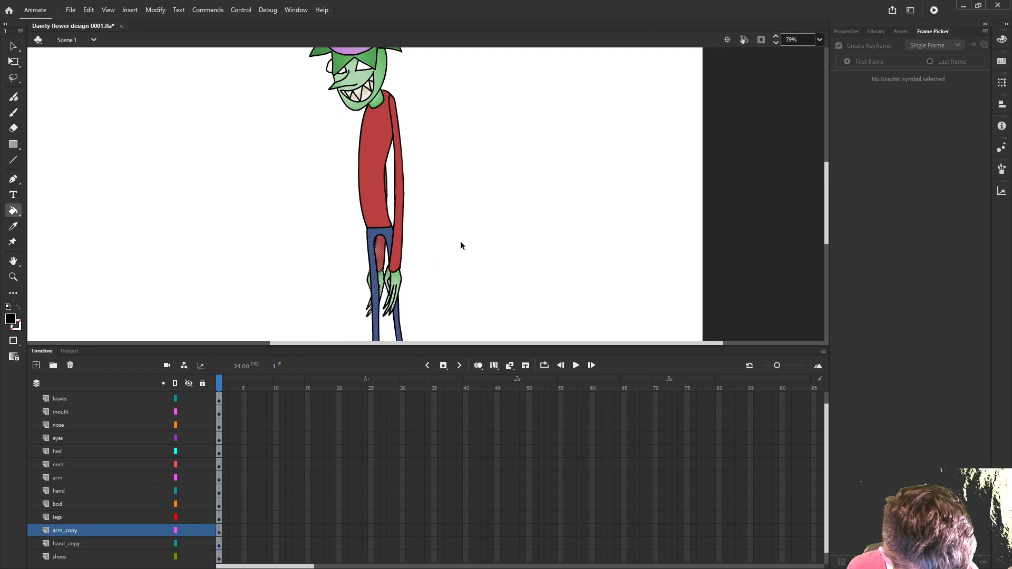
- Enlarge the stage area and examine the whole character with the panels temporarily hidden
{"action": "scroll", "coordinate": [483, 263], "scroll_direction": "down", "scroll_amount": 2}
{"action": "scroll", "coordinate": [496, 248], "scroll_direction": "down", "scroll_amount": 1}
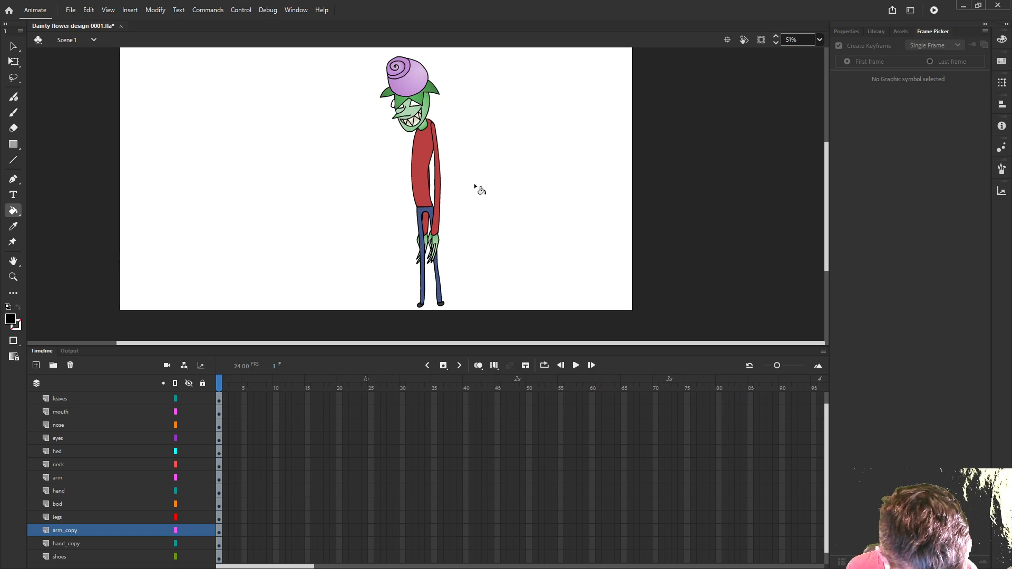
{"action": "scroll", "coordinate": [476, 189], "scroll_direction": "up", "scroll_amount": 1}
{"action": "scroll", "coordinate": [476, 189], "scroll_direction": "down", "scroll_amount": 1}
{"action": "left_click_drag", "start_coordinate": [475, 185], "coordinate": [476, 206]}
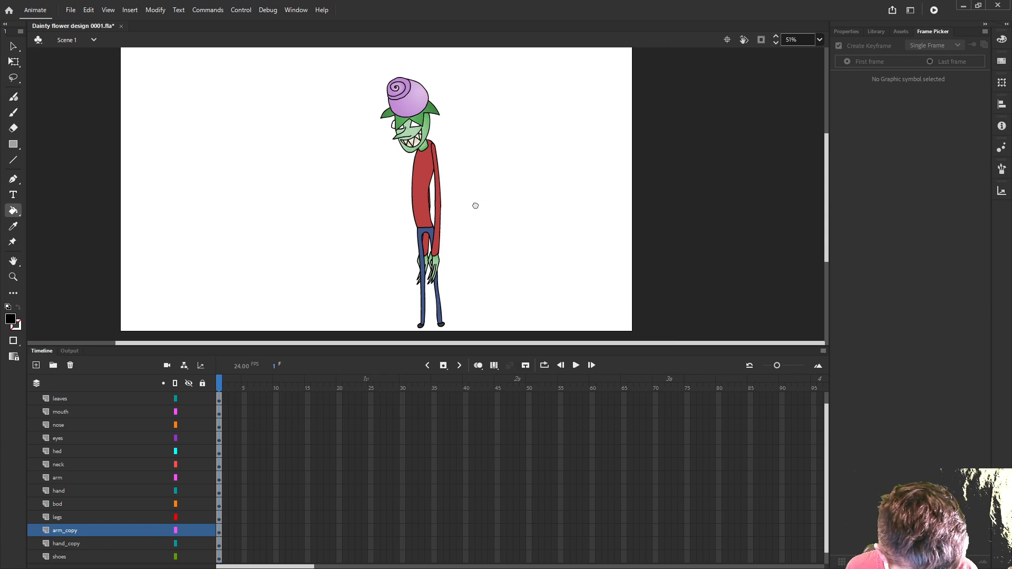
{"action": "left_click_drag", "start_coordinate": [449, 345], "coordinate": [473, 482]}
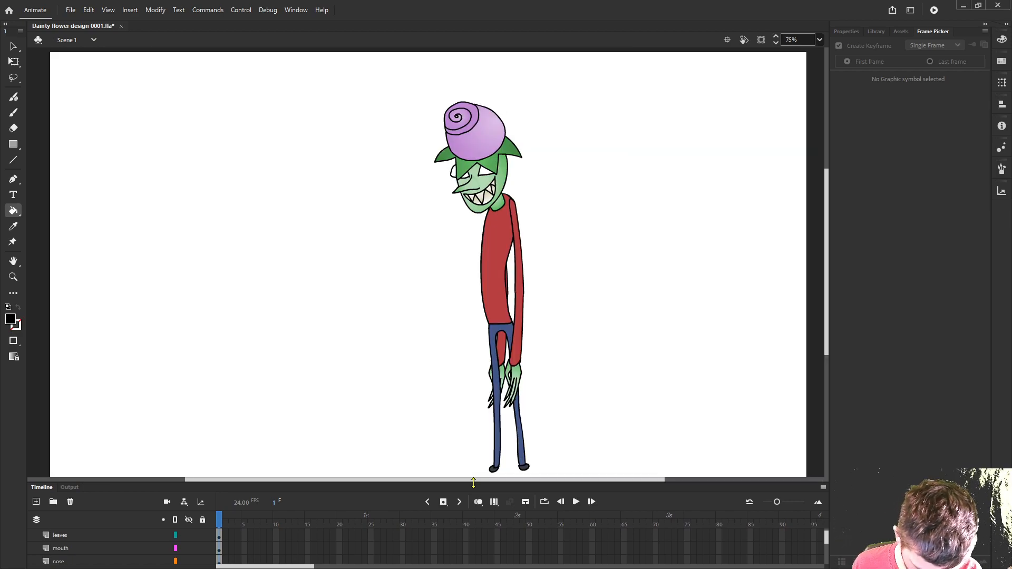
{"action": "left_click_drag", "start_coordinate": [474, 482], "coordinate": [466, 387]}
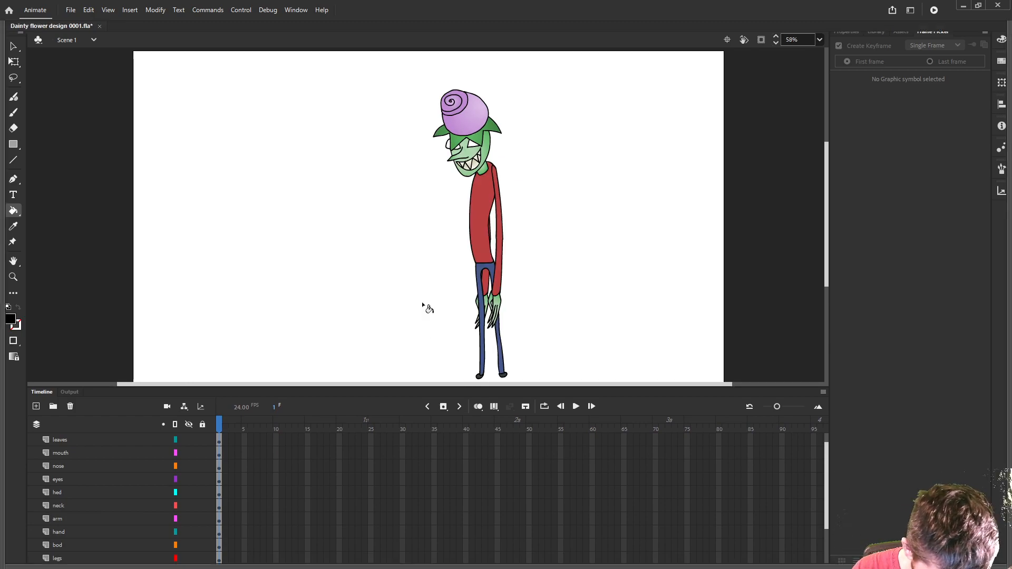
{"action": "key", "text": "F4"}
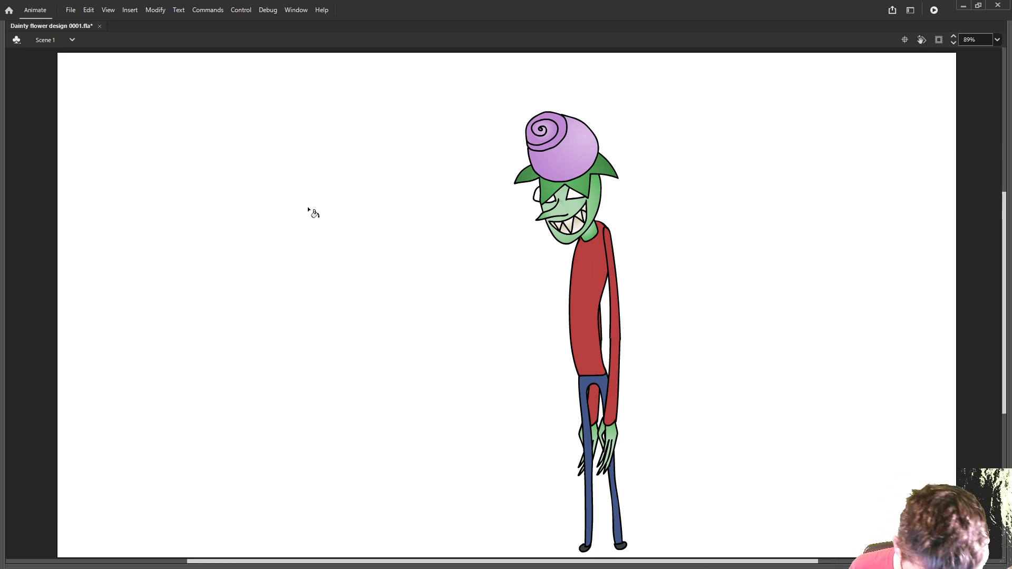
{"action": "key", "text": "F4"}
{"action": "key", "text": "ctrl+2"}
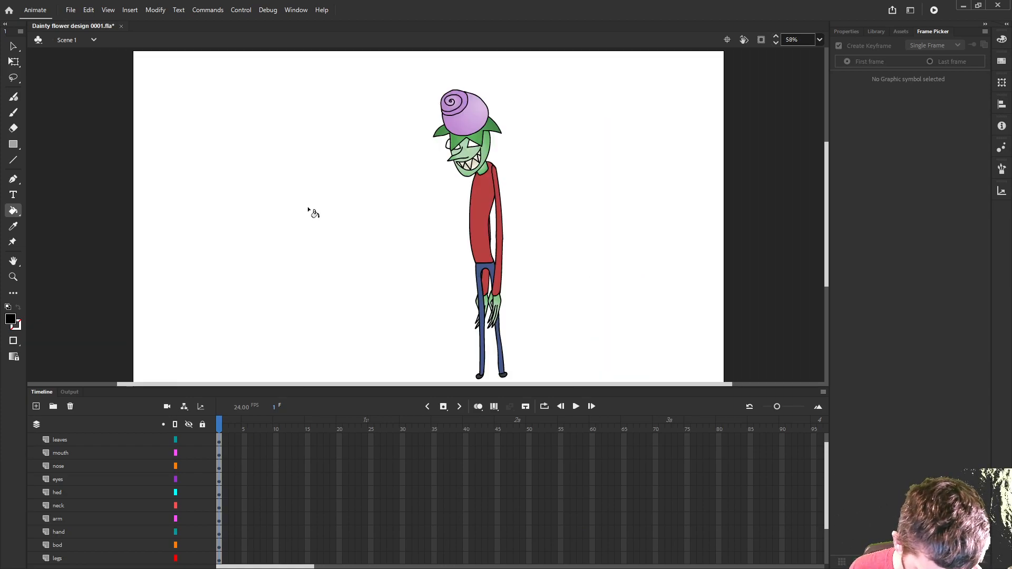